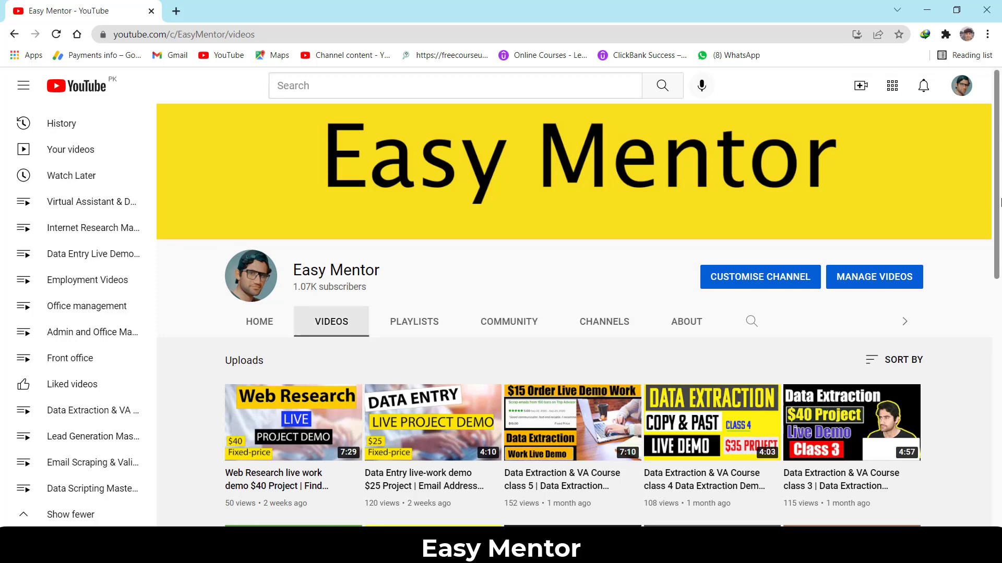
scroll(331, 305, "down", 1)
scroll(574, 313, "down", 3)
scroll(1000, 276, "down", 1)
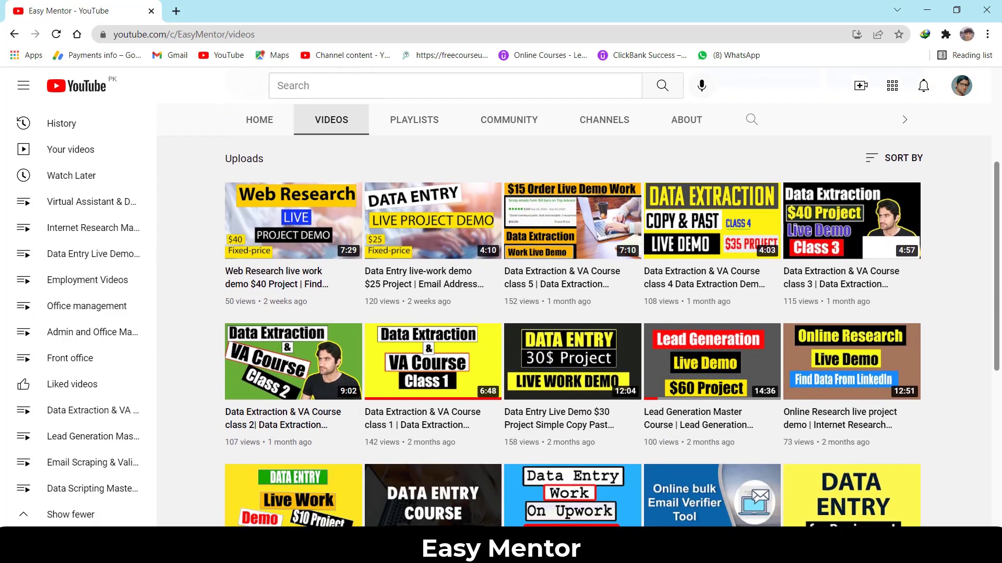
scroll(1000, 159, "up", 4)
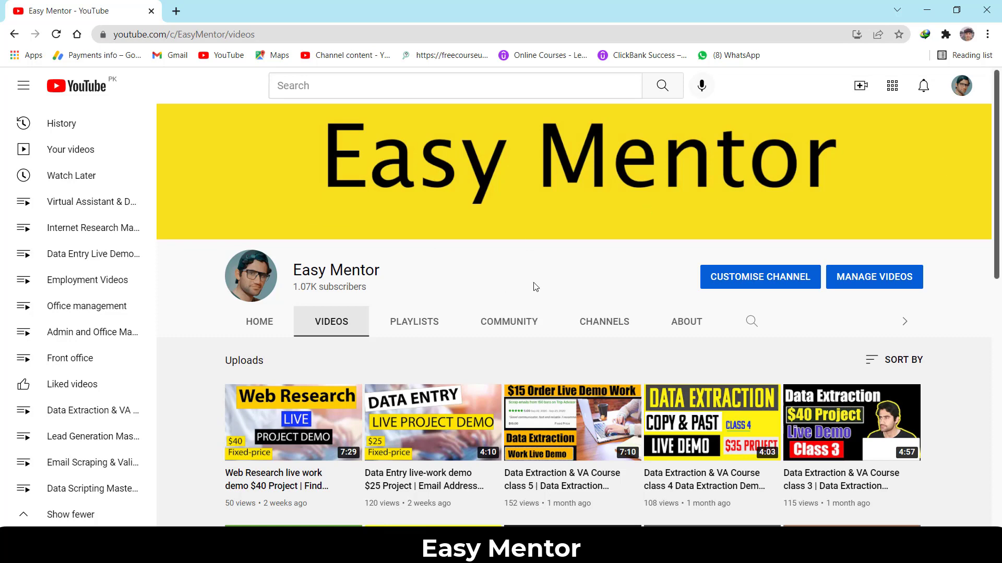
mouse_move(998, 204)
left_mouse_down()
mouse_move(1000, 386)
mouse_move(1000, 204)
left_mouse_up()
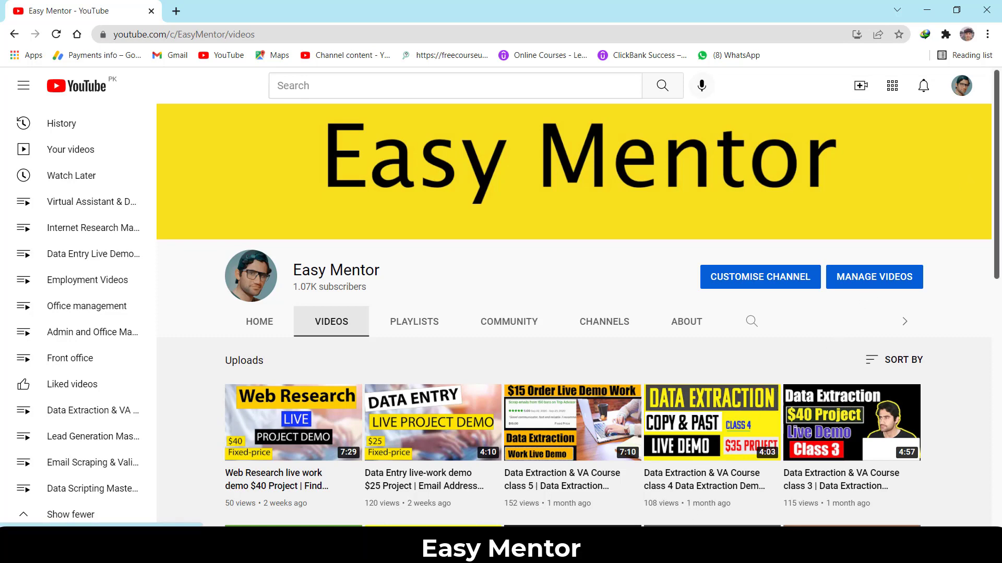
Step: Switch to the Word document and review the Lead Generation brief, including its list of required contact fields and the budget line
left_click(669, 483)
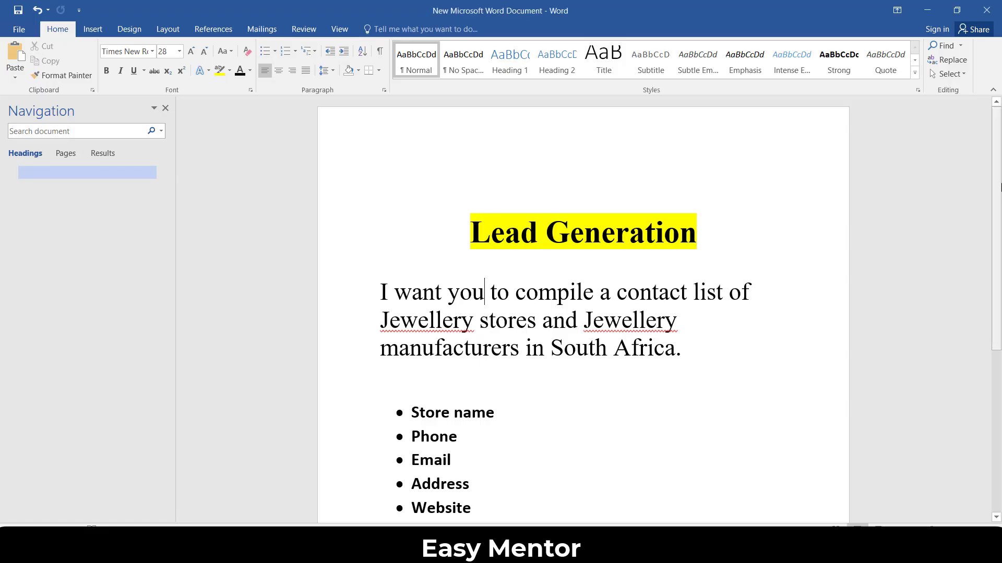
scroll(997, 186, "down", 2)
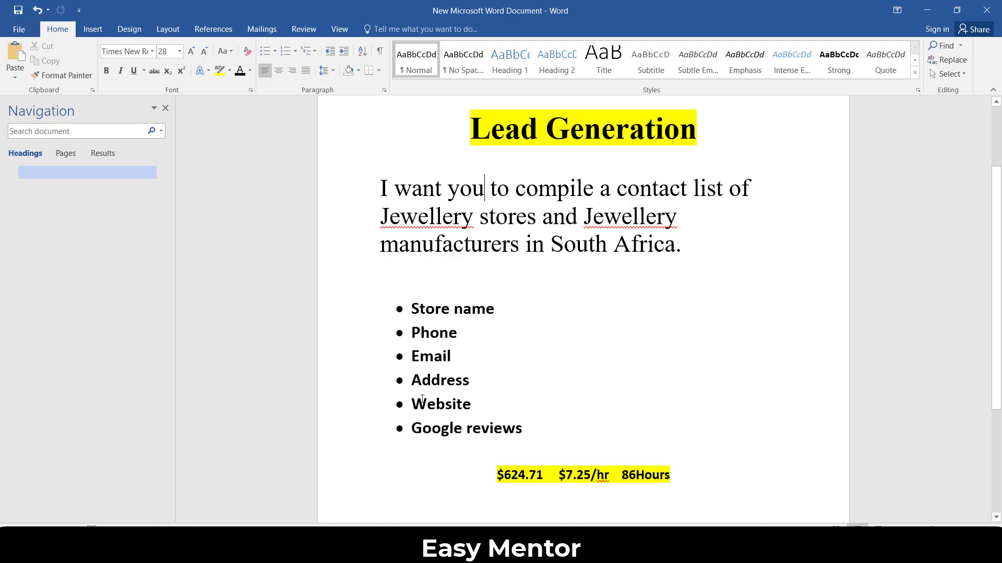
double_click(440, 403)
left_click(412, 438)
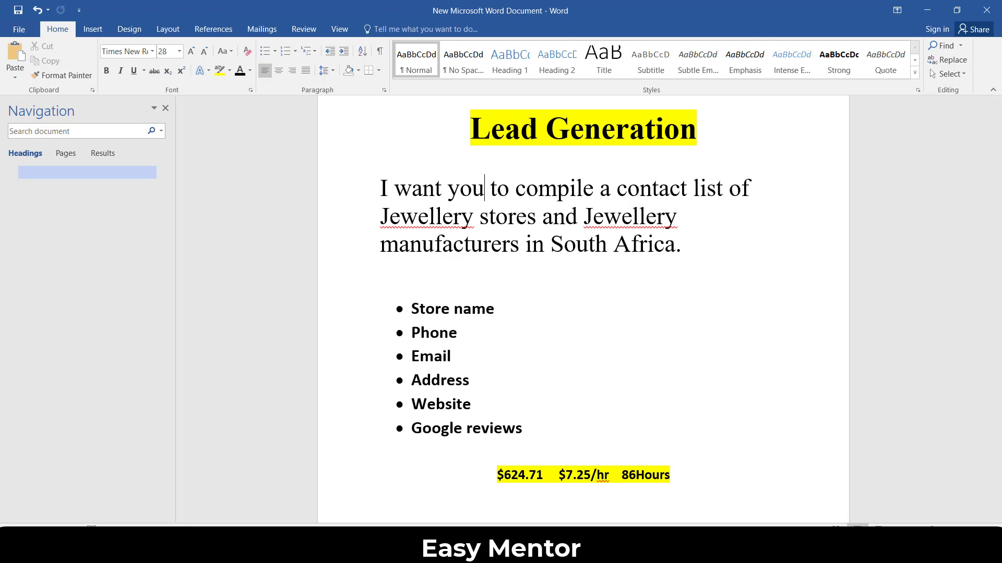
key("alt+Tab")
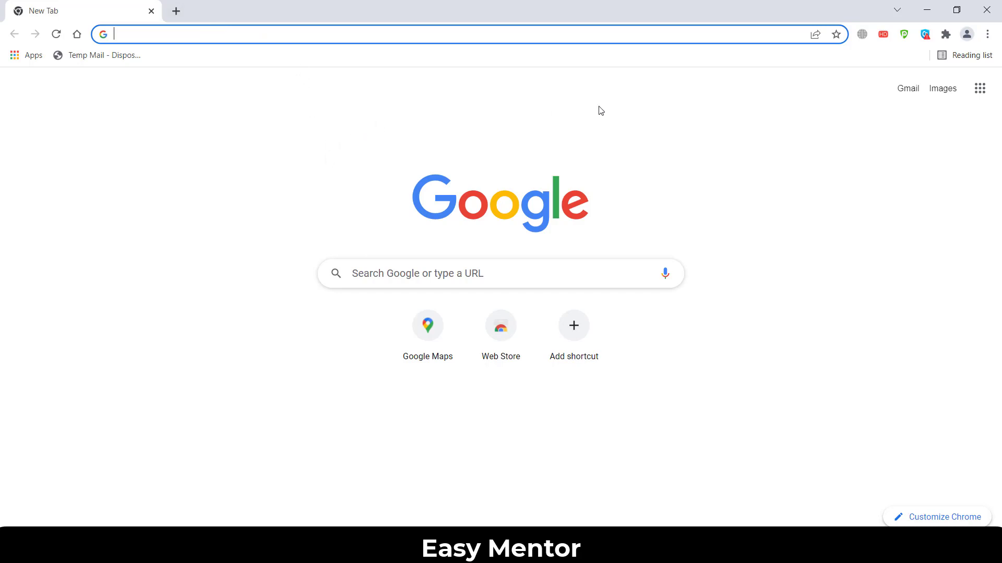
left_click(981, 92)
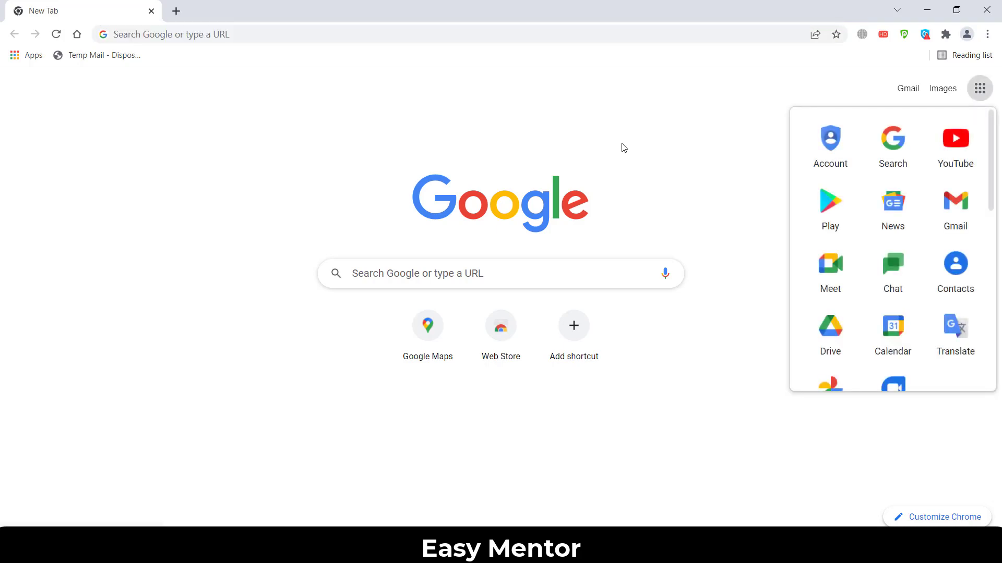
left_click(656, 98)
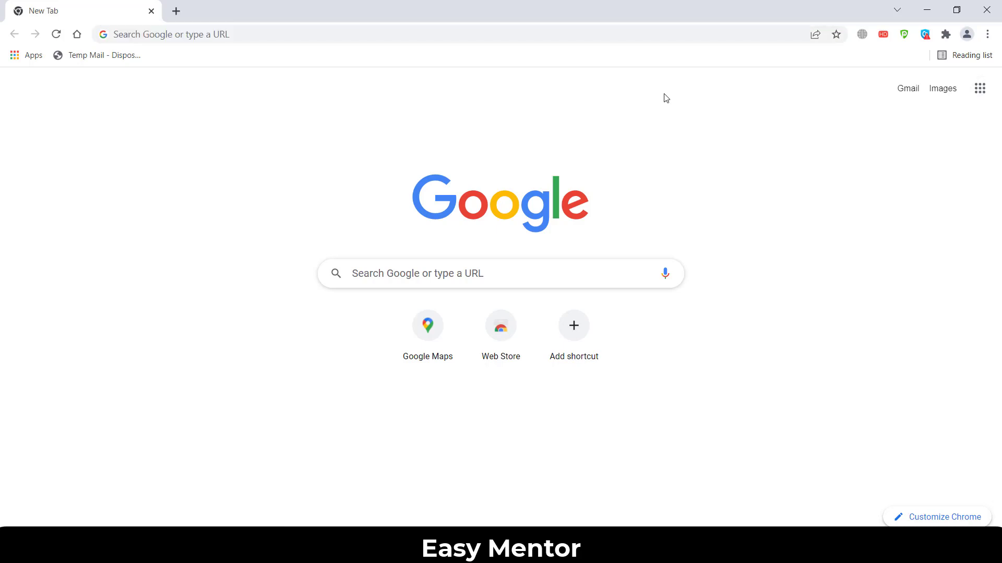
left_click(709, 553)
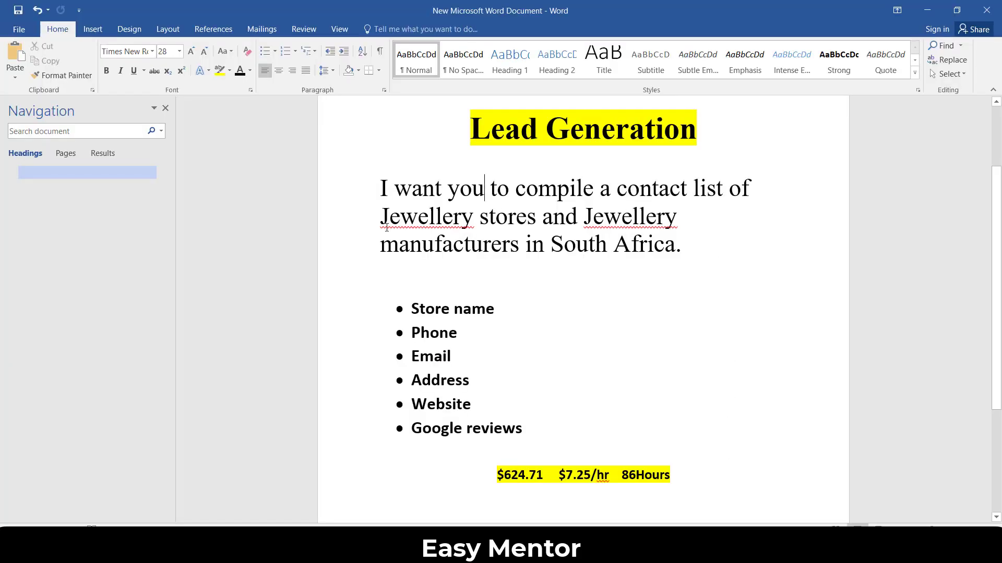
Step: Copy "Jewellery stores and Jewellery manufacturers in South Africa" from the brief and paste it into the Google search box in Chrome
left_click_drag(380, 216, 676, 244)
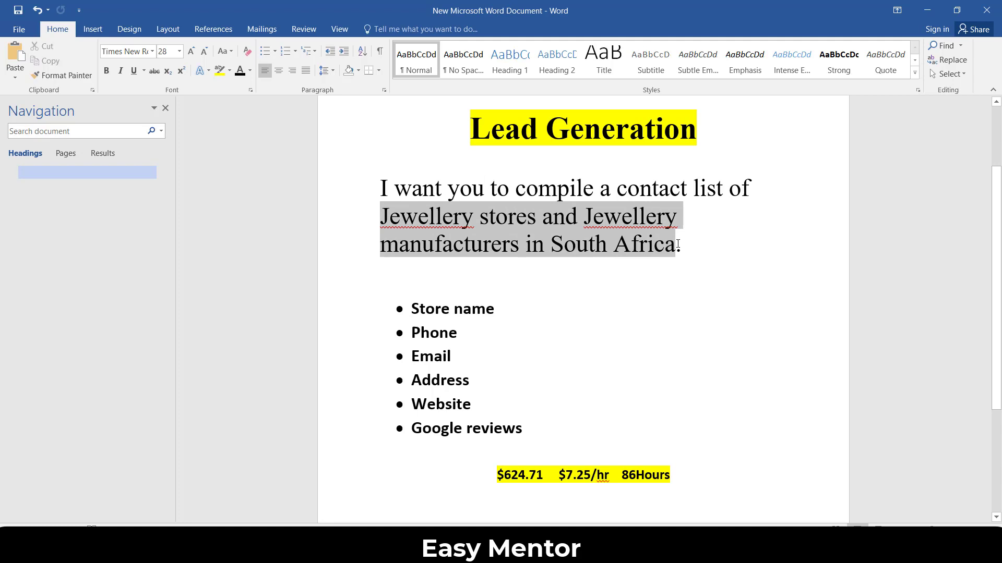
right_click(600, 244)
left_click(616, 264)
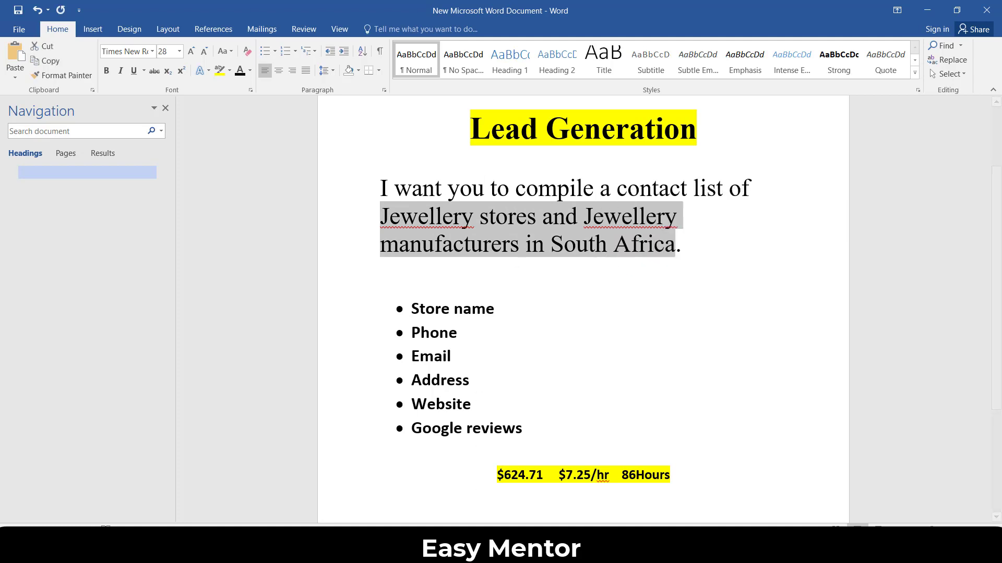
key("alt+Tab")
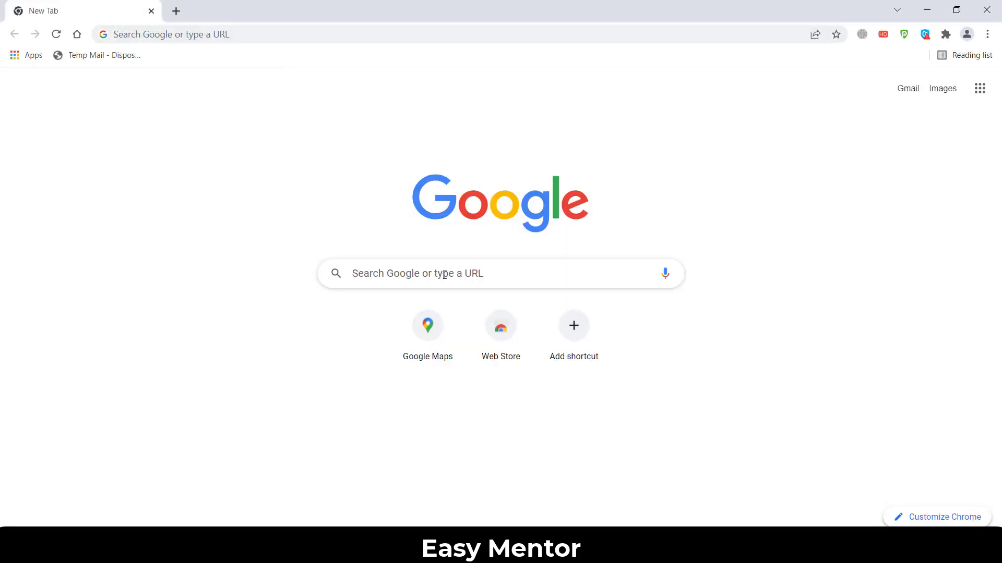
right_click(444, 274)
left_click(473, 380)
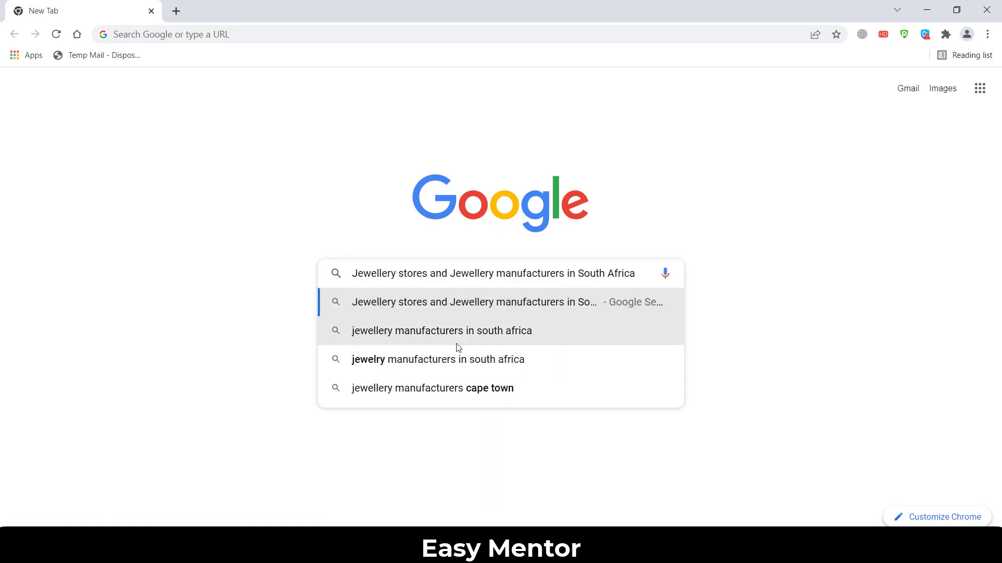
Step: Shorten the query to "Jewellery stores in South Africa" by removing the manufacturers part, and run the search
left_click_drag(427, 273, 563, 281)
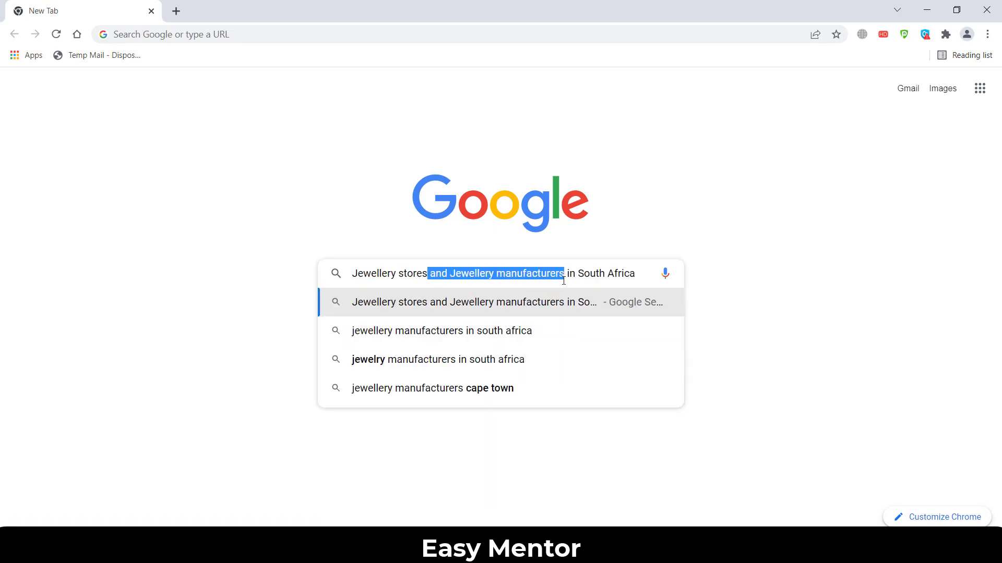
key("BackSpace")
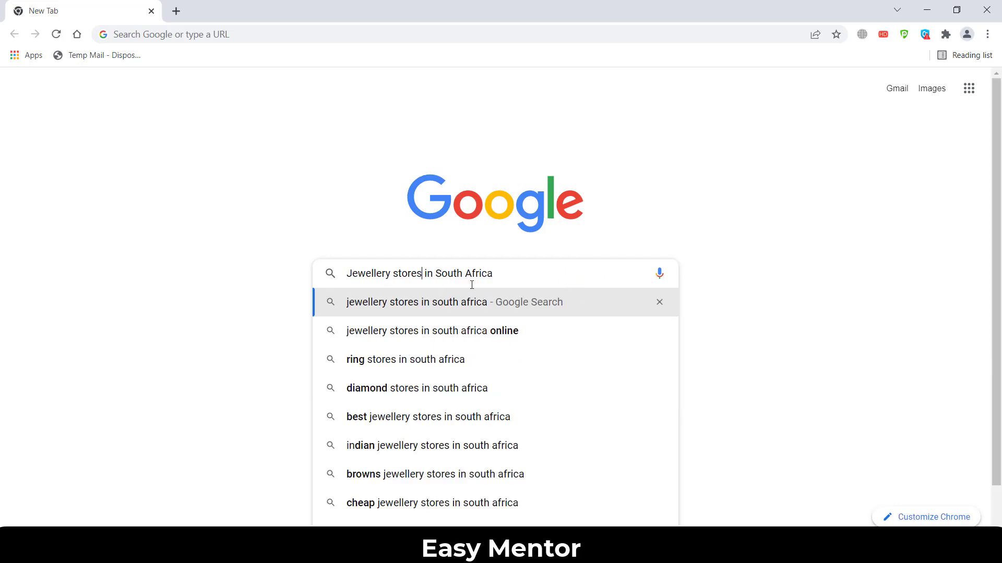
left_click(518, 306)
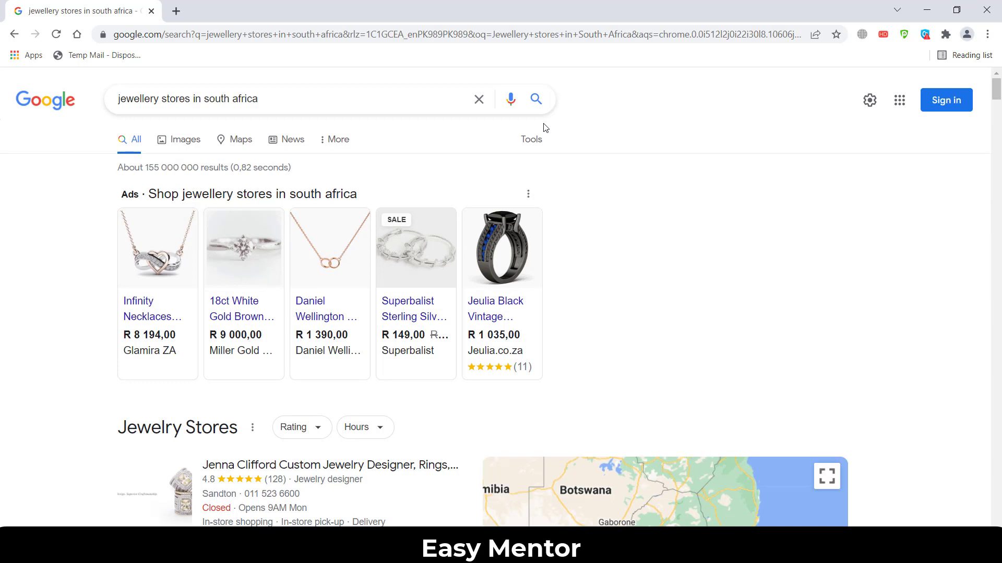
Step: Open the full Google search settings and adjust the number of results per page
left_click(870, 103)
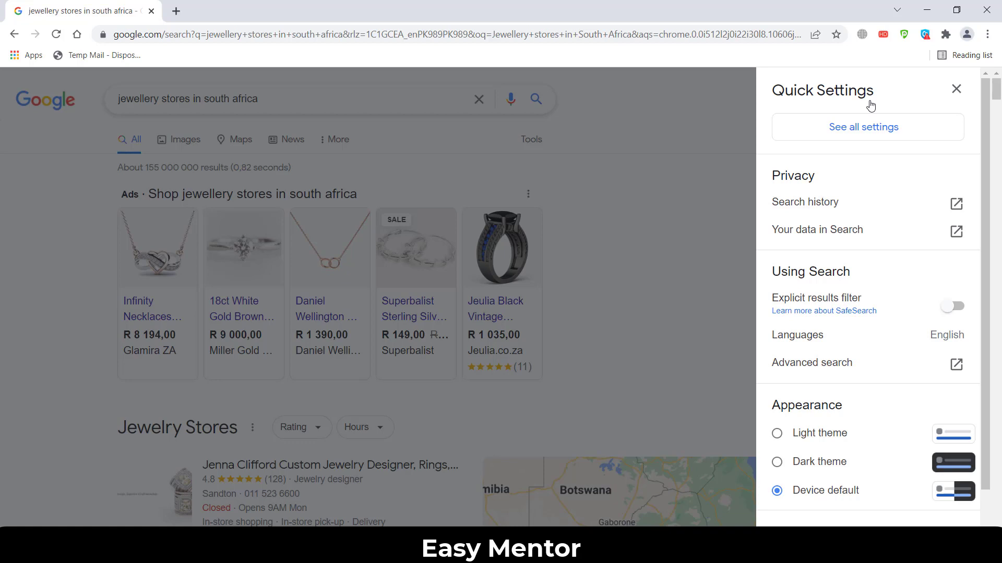
left_click(835, 129)
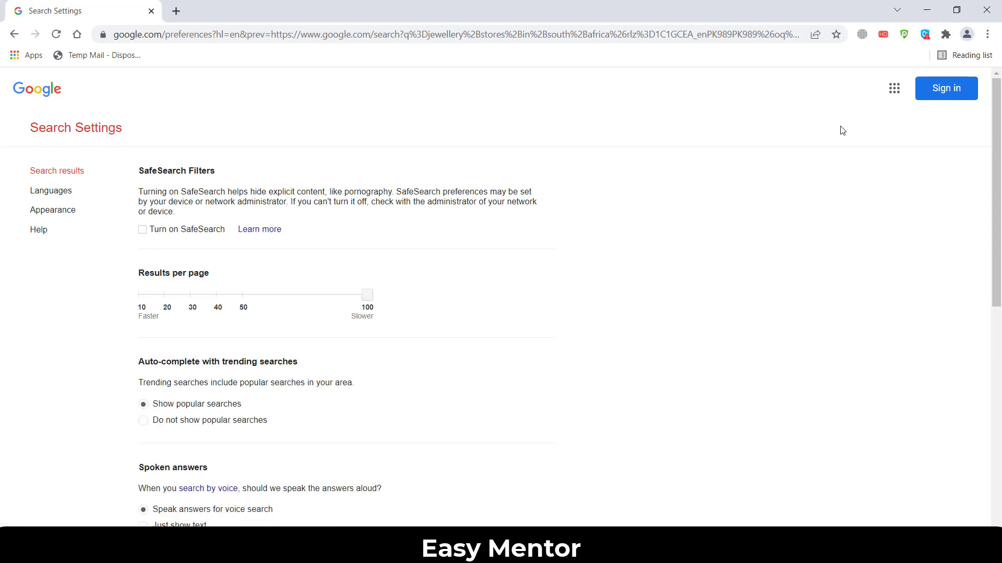
scroll(313, 261, "down", 3)
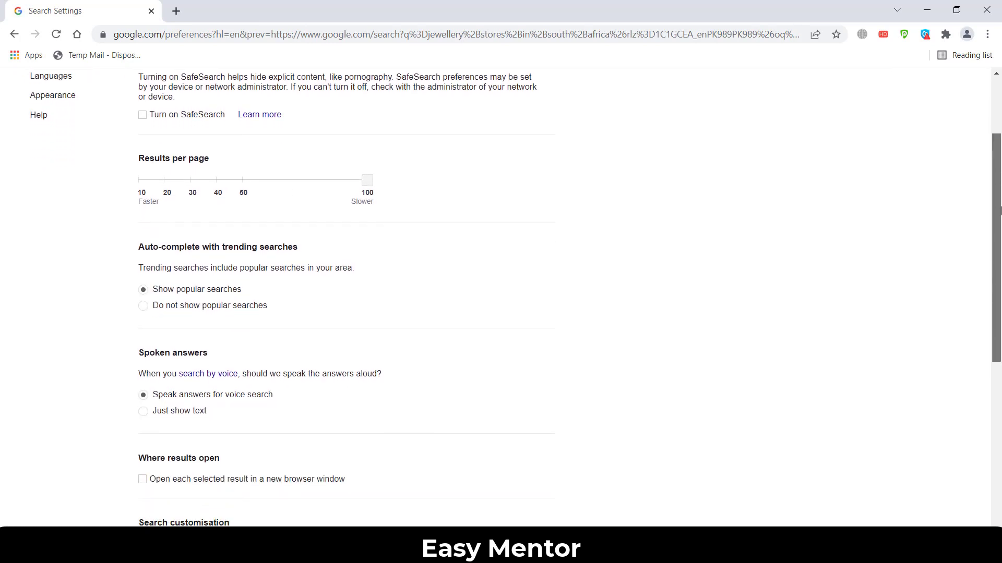
mouse_move(360, 144)
left_mouse_down()
mouse_move(123, 143)
mouse_move(366, 153)
left_mouse_up()
key("Left")
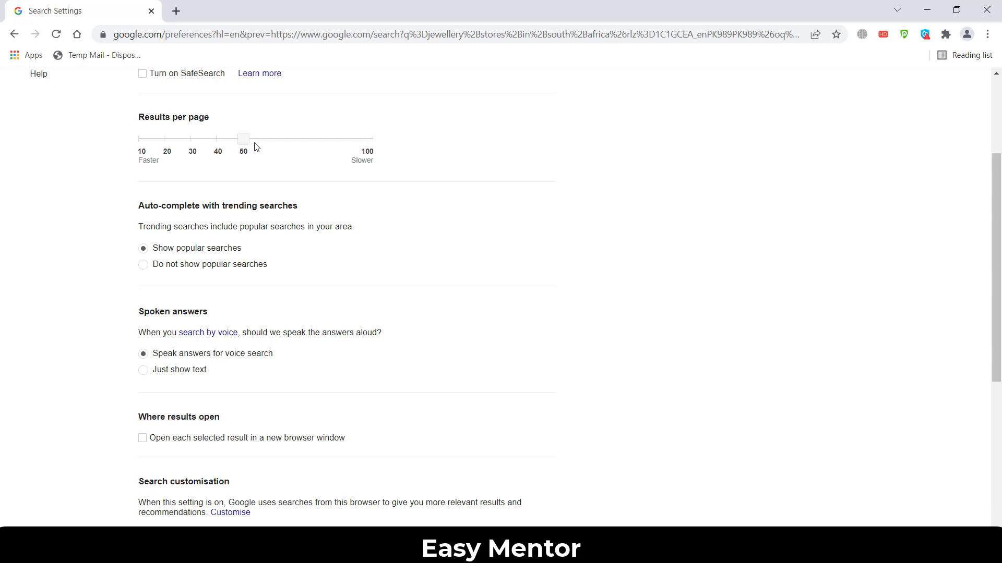
left_click_drag(253, 147, 290, 144)
Step: Expand the full region list, check that South Africa is the selected region, and save the search settings
left_click_drag(997, 244, 998, 374)
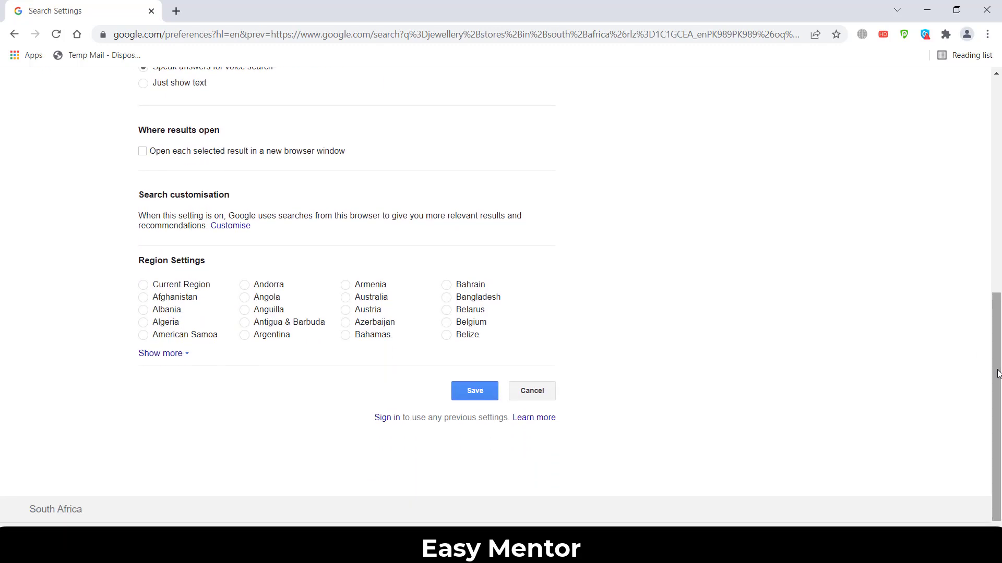
left_click(159, 354)
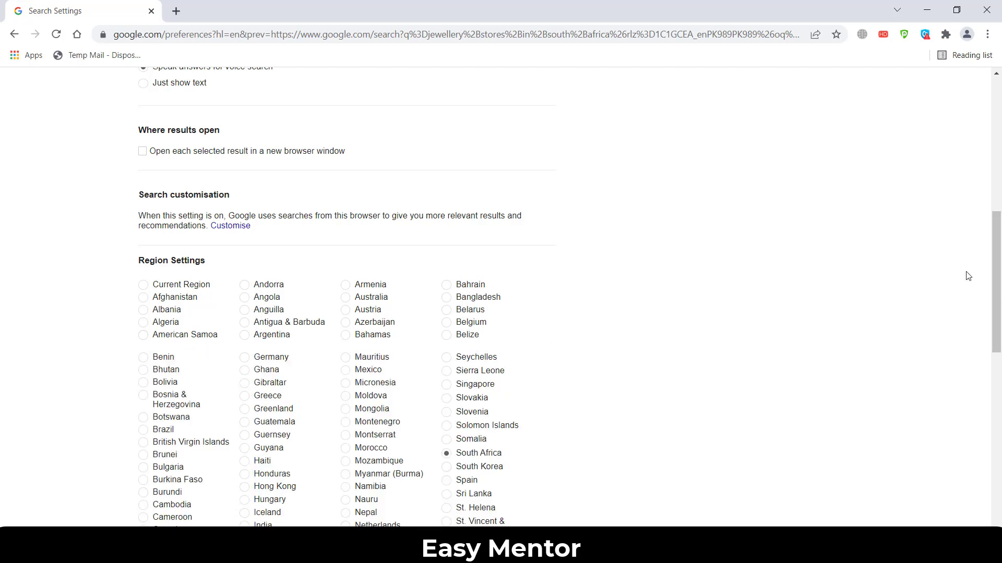
scroll(996, 277, "down", 5)
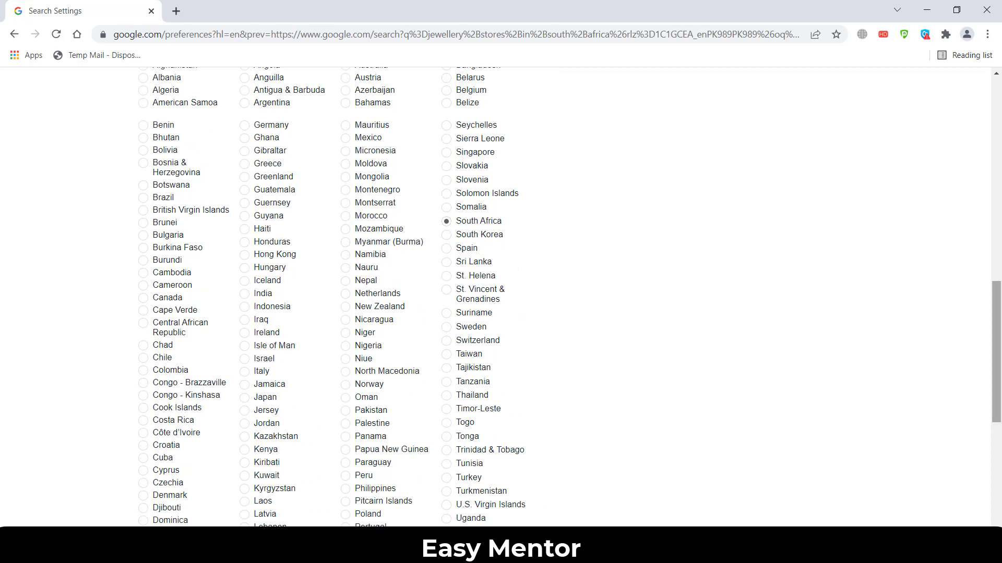
left_click_drag(1001, 332, 1001, 351)
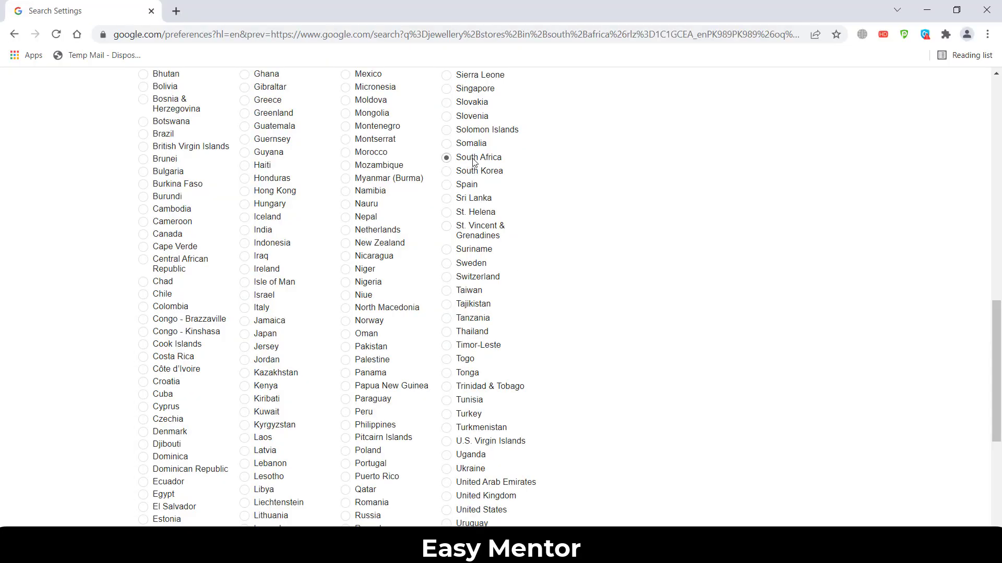
left_click_drag(996, 414, 977, 500)
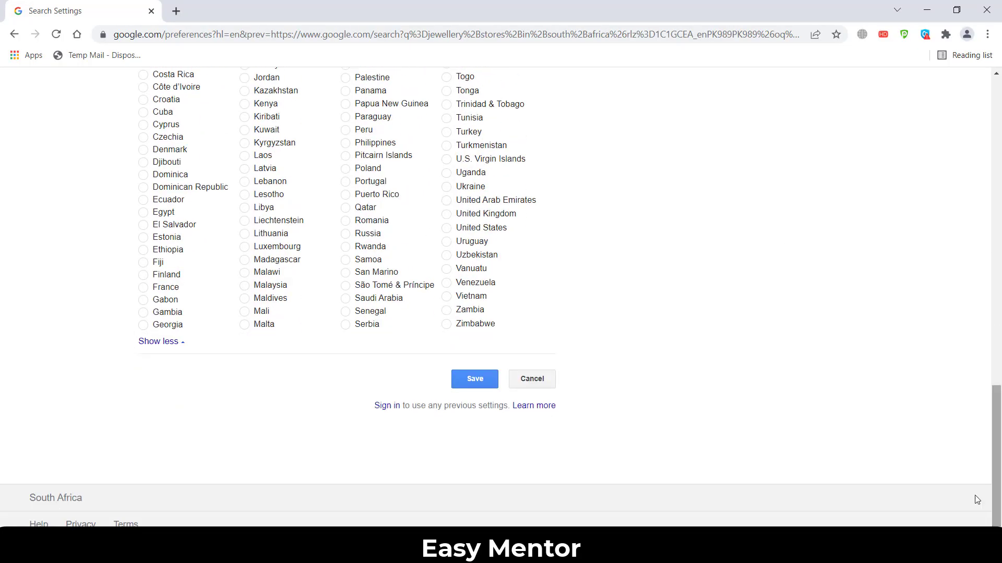
left_click(475, 378)
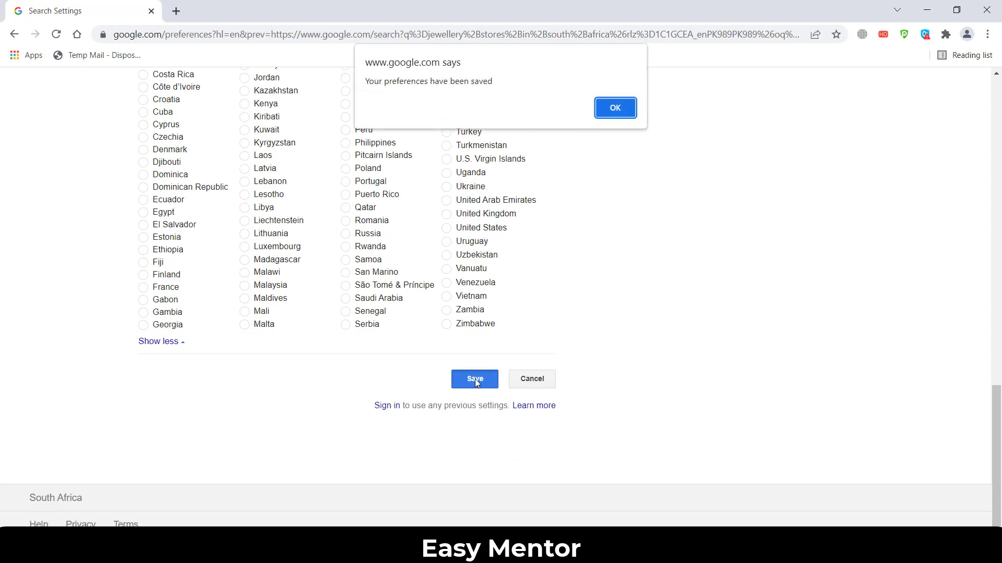
left_click(611, 107)
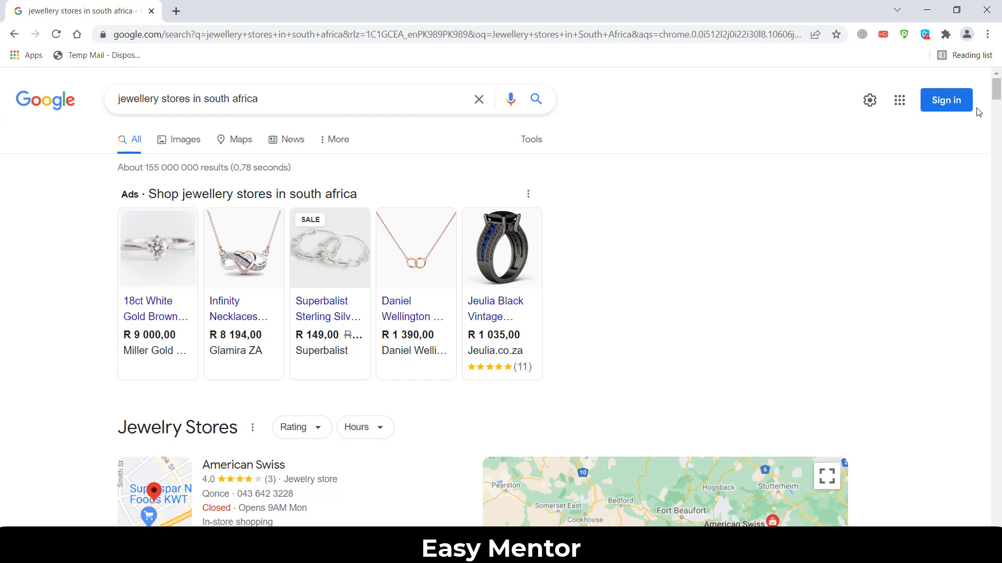
Step: Open the full list of places from the Jewelry Stores block in the search results
mouse_move(997, 97)
left_mouse_down()
mouse_move(997, 123)
mouse_move(997, 85)
left_mouse_up()
left_click_drag(999, 88, 999, 111)
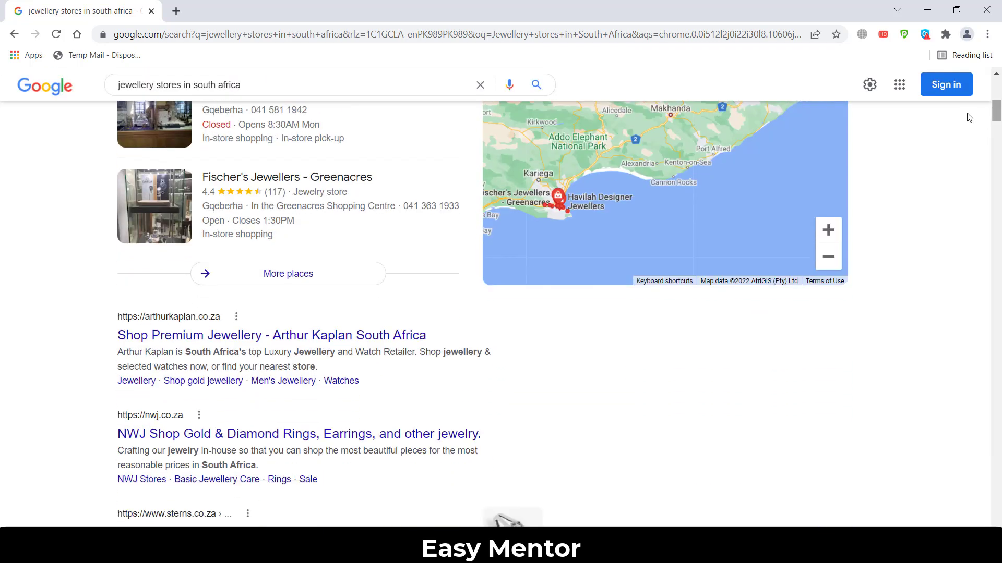
left_click(288, 275)
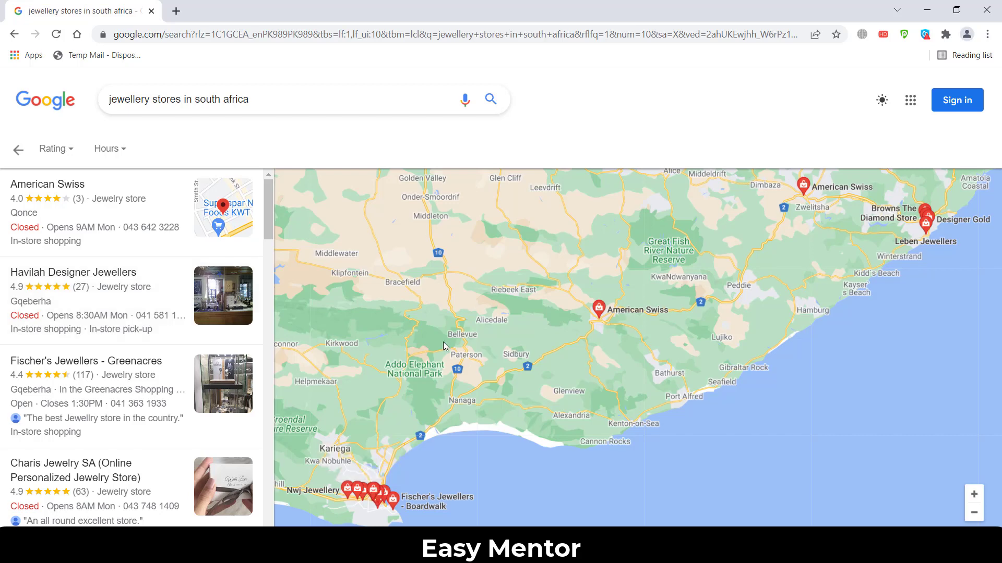
Step: Switch to the lead generation brief in Word and copy the "Store name" item from its list of required details
key("alt+Tab")
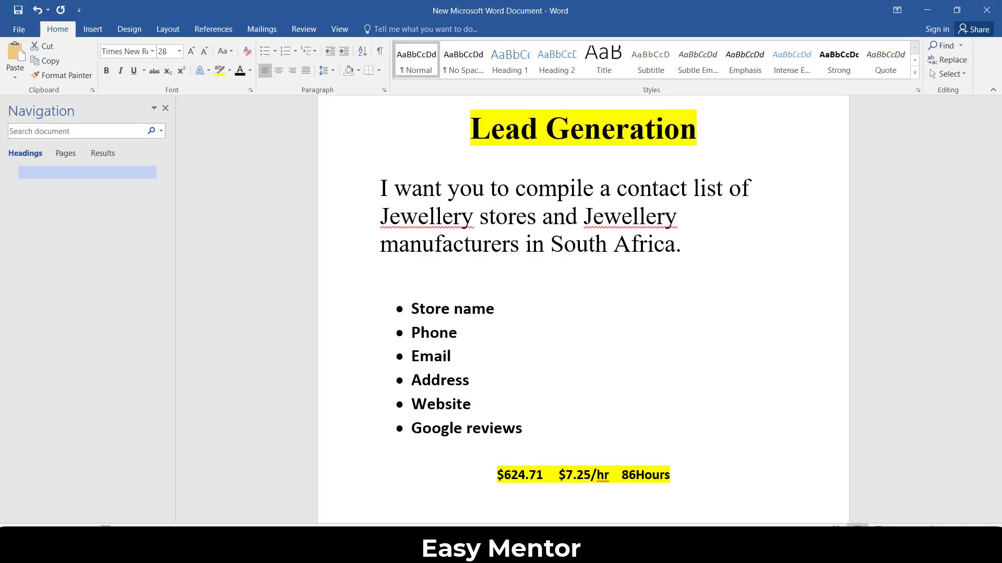
left_click_drag(380, 216, 675, 243)
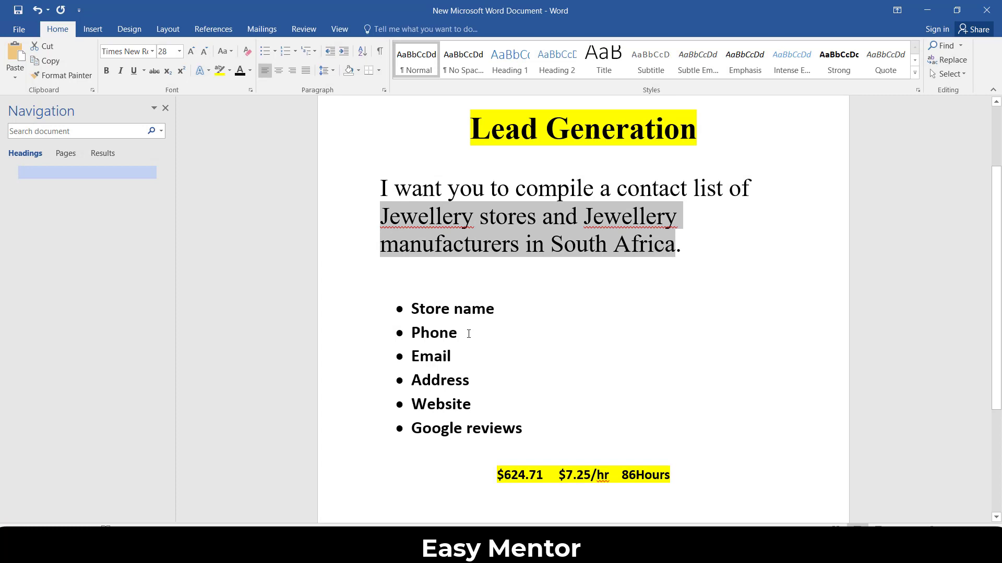
triple_click(490, 308)
right_click(434, 308)
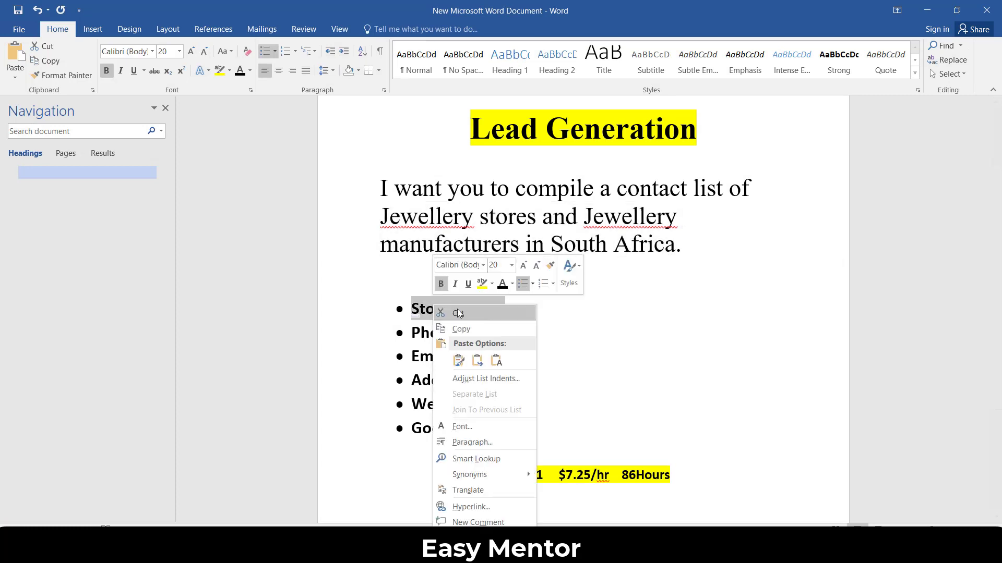
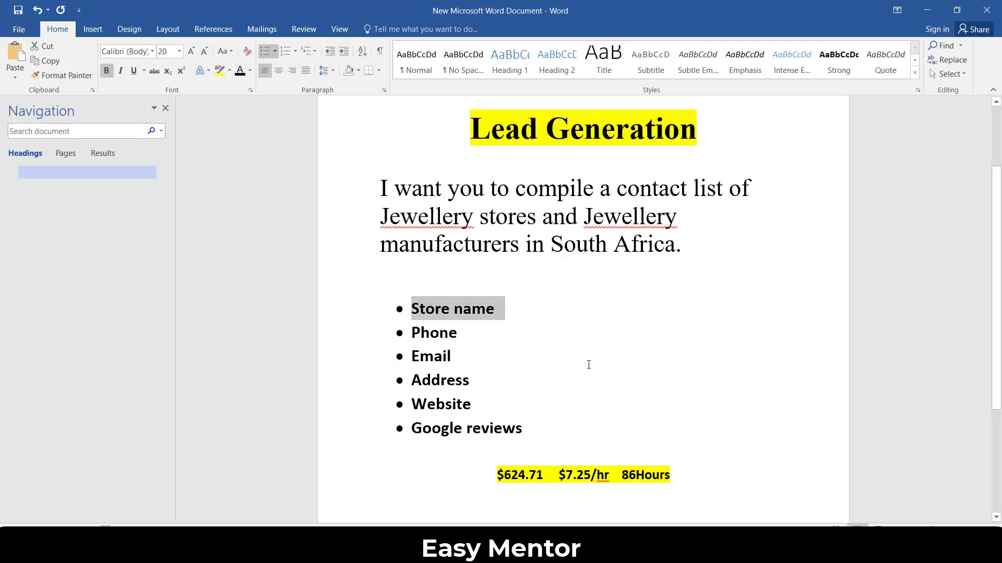
Step: Copy "Address" from the brief into cell D1 of the Excel worksheet, and enter the header "Webiste" in E1
left_click_drag(470, 384, 412, 388)
right_click(423, 387)
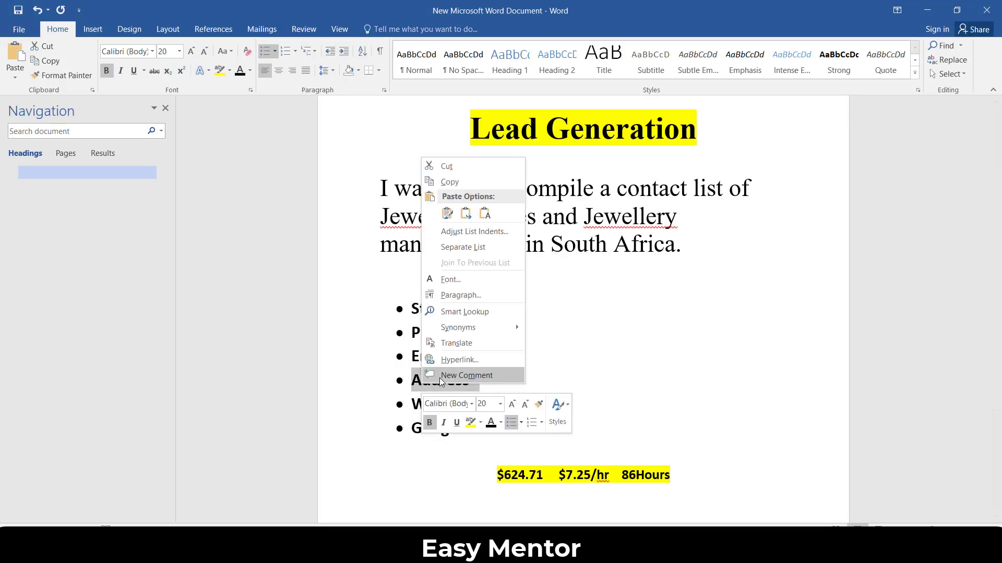
left_click(455, 187)
key("alt+Tab")
left_click(162, 144)
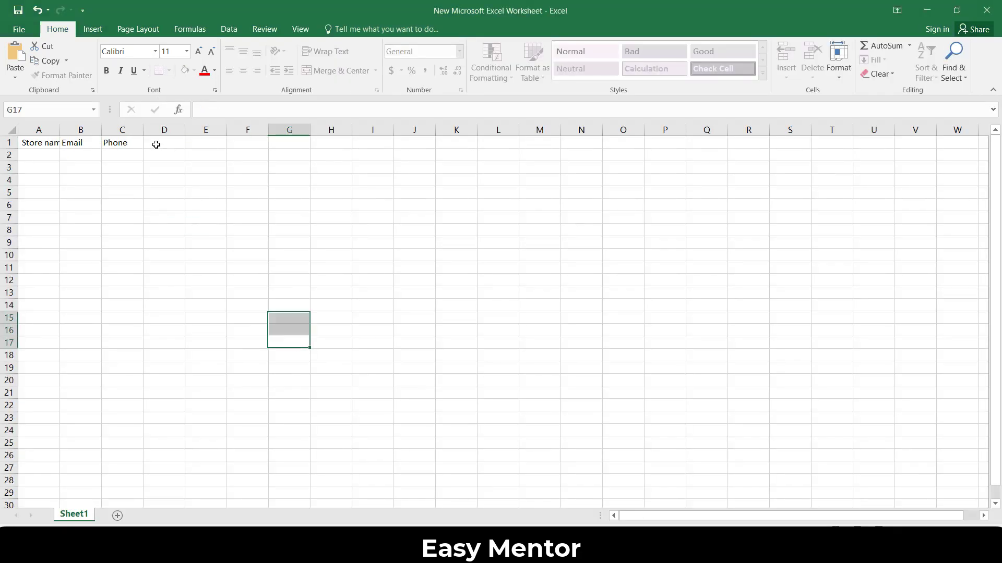
right_click(162, 144)
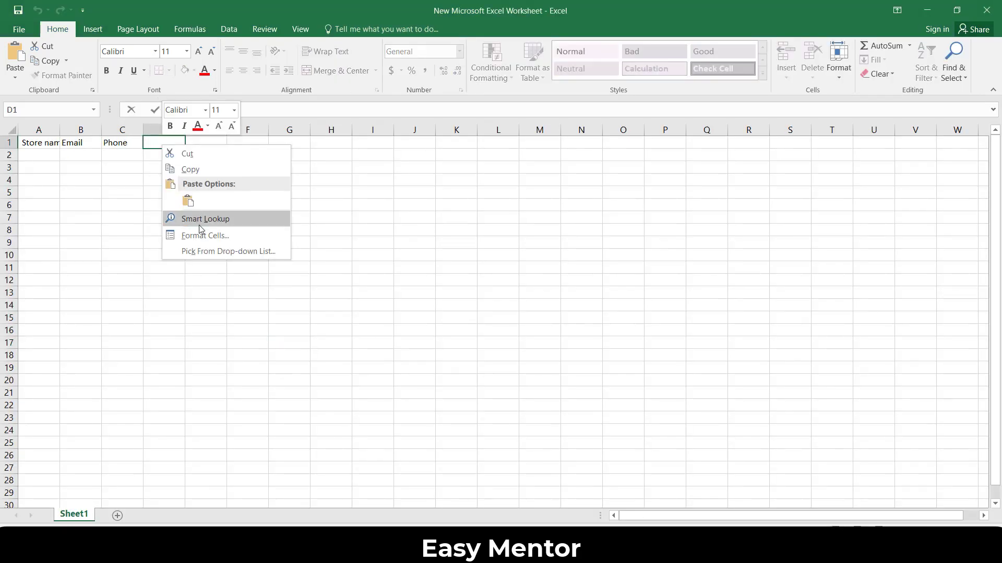
left_click(187, 199)
double_click(209, 145)
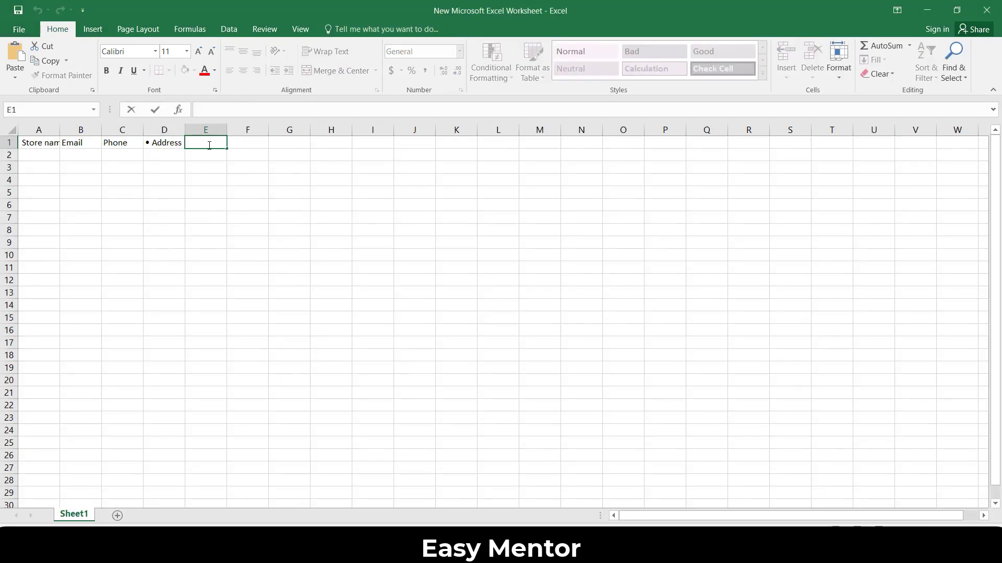
type("Webiste")
Step: Remove the bullet in front of the Address header in D1 and widen column A to fit "Store name"
left_click(151, 142)
double_click(152, 141)
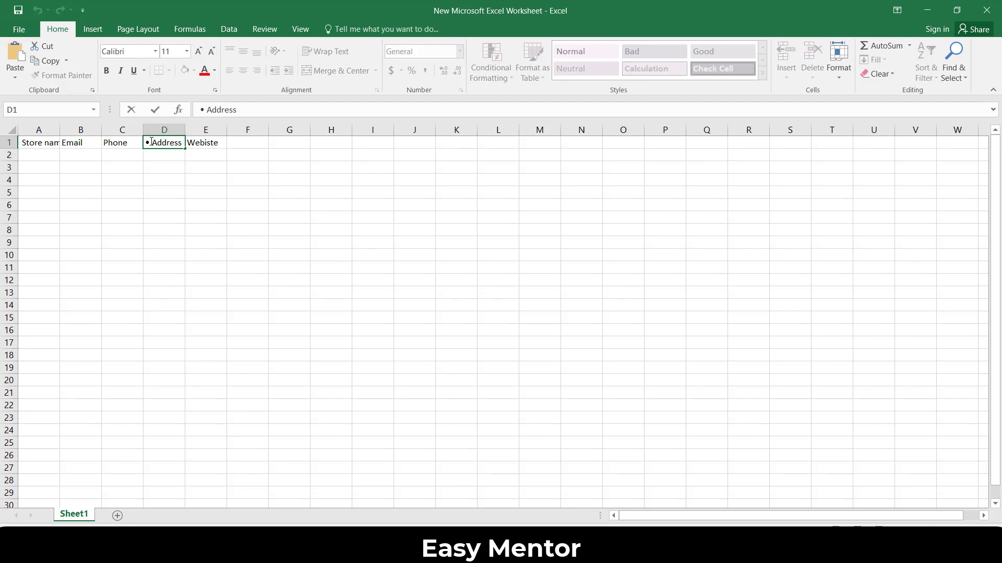
key("BackSpace")
left_click(112, 191)
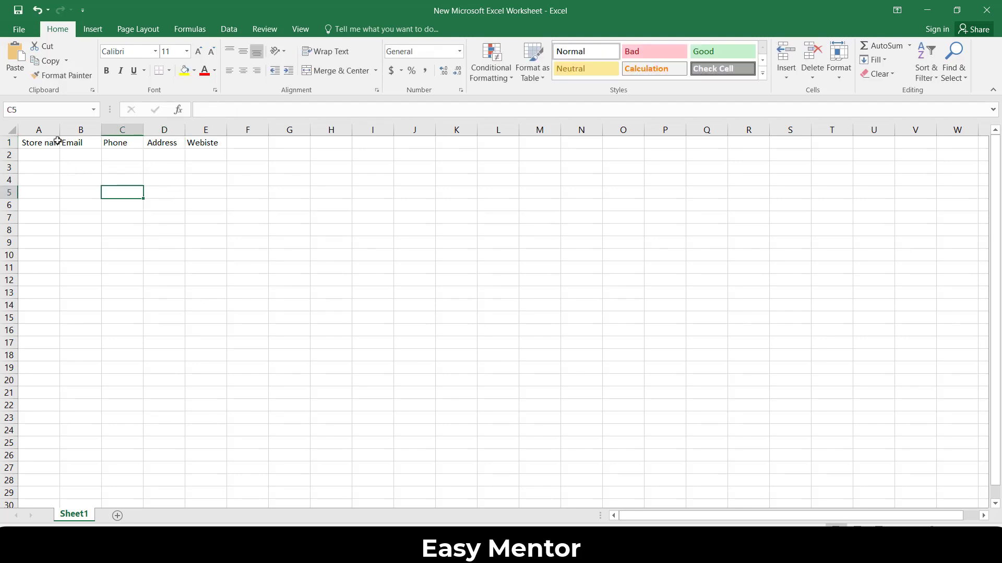
left_click_drag(60, 130, 91, 130)
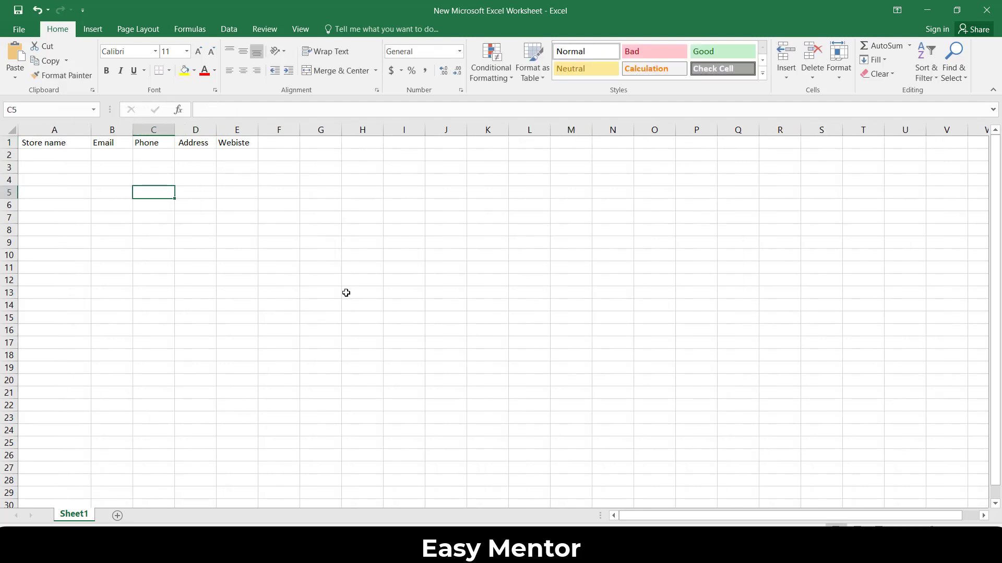
Step: Copy "Google reviews" from the Word brief and paste it into cell F1 of the Excel worksheet
key("alt+Tab")
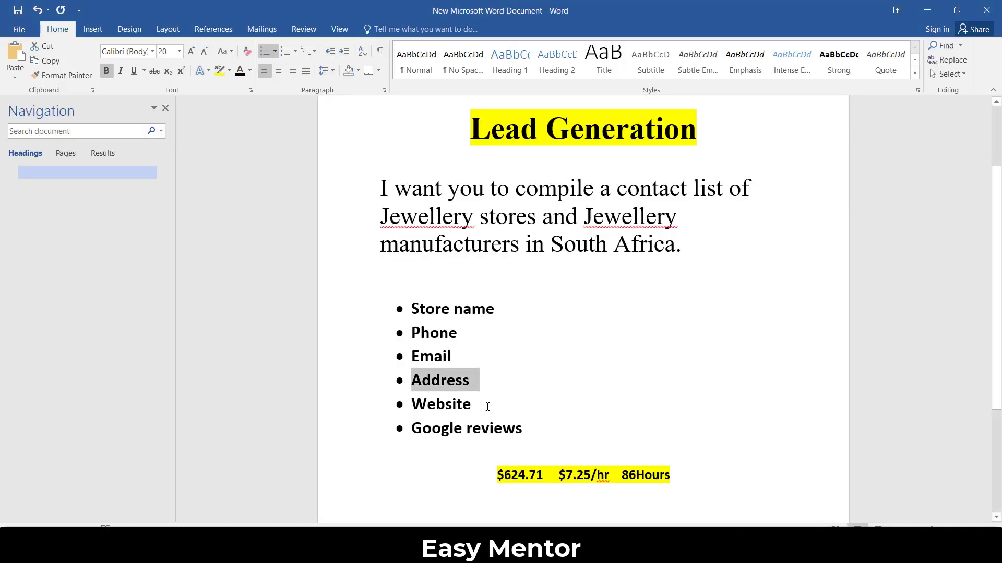
left_click_drag(525, 428, 415, 428)
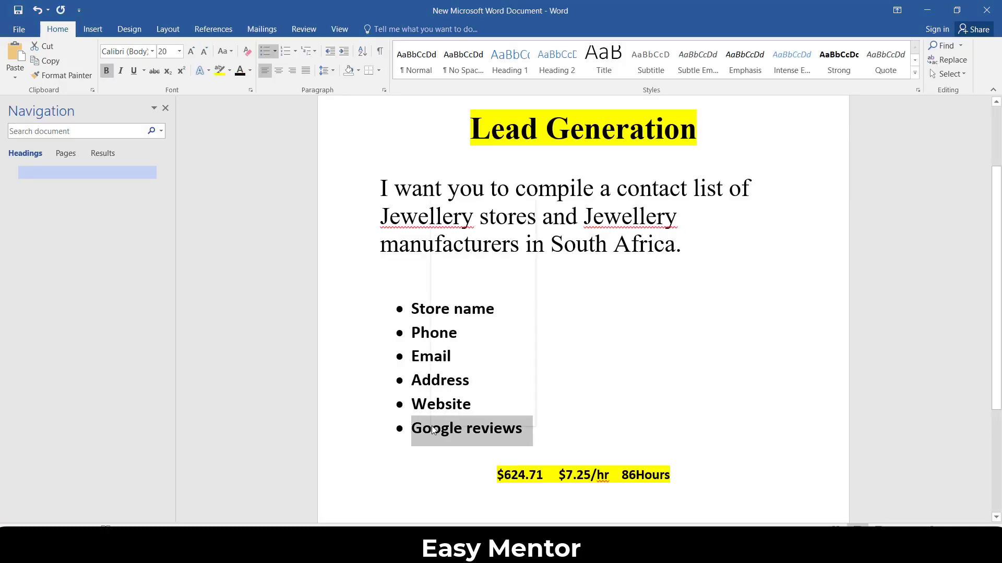
right_click(432, 428)
left_click(462, 224)
key("alt+Tab")
key("Right")
key("Right")
key("Right")
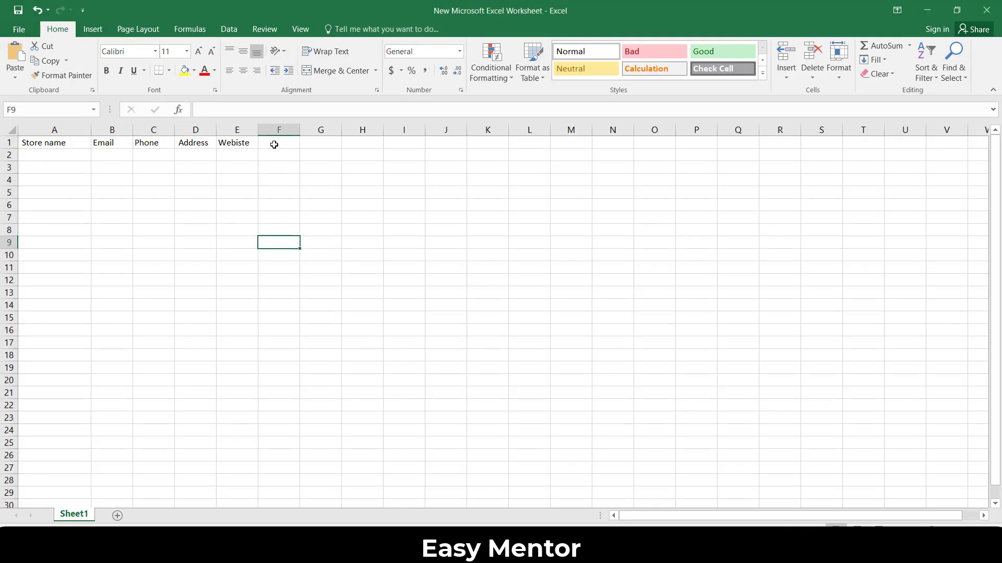
left_click(274, 144)
right_click(274, 144)
left_click(291, 199)
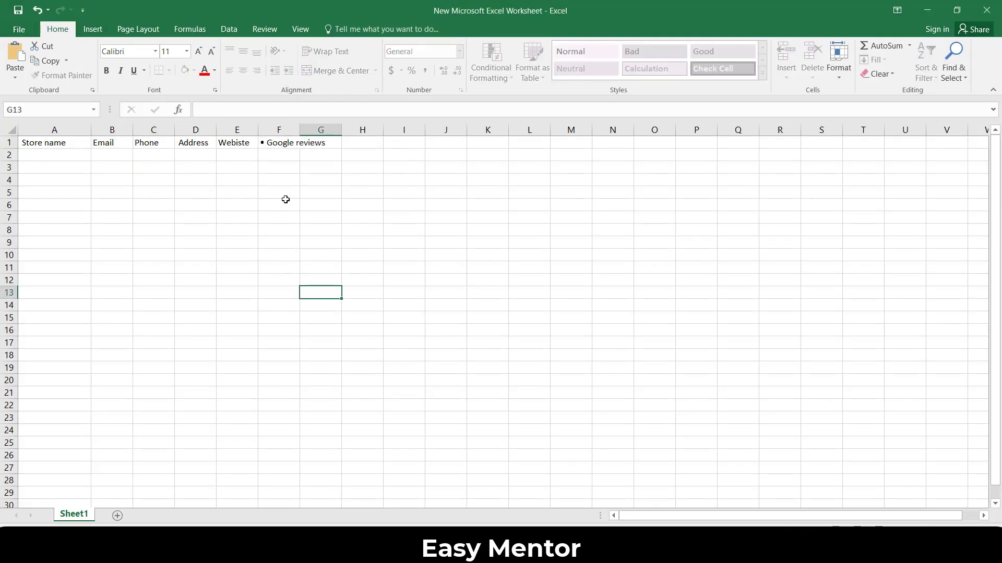
Step: Remove the bullet in front of the Google reviews header in F1 and widen column E slightly
left_click(265, 144)
double_click(266, 144)
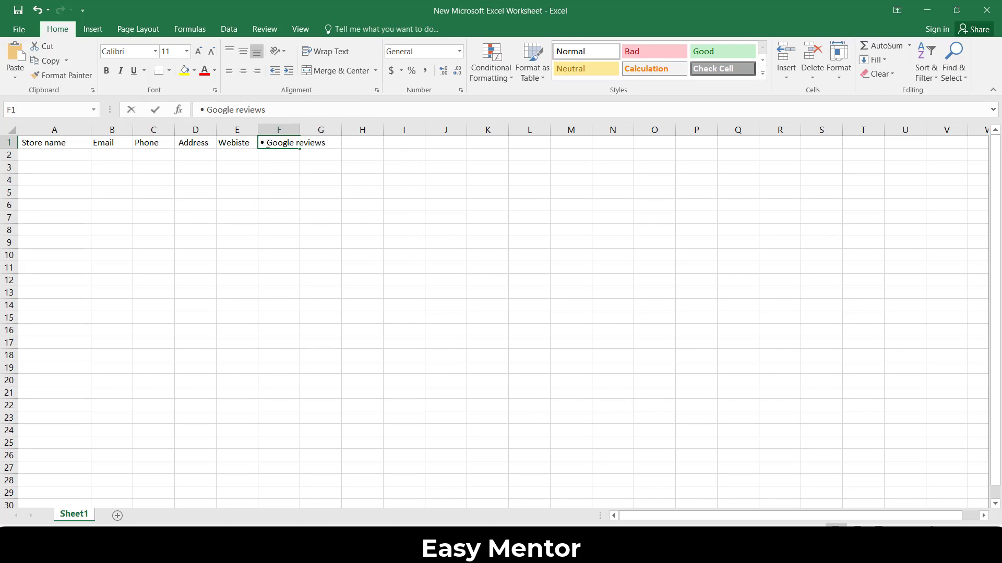
key("BackSpace")
key("BackSpace")
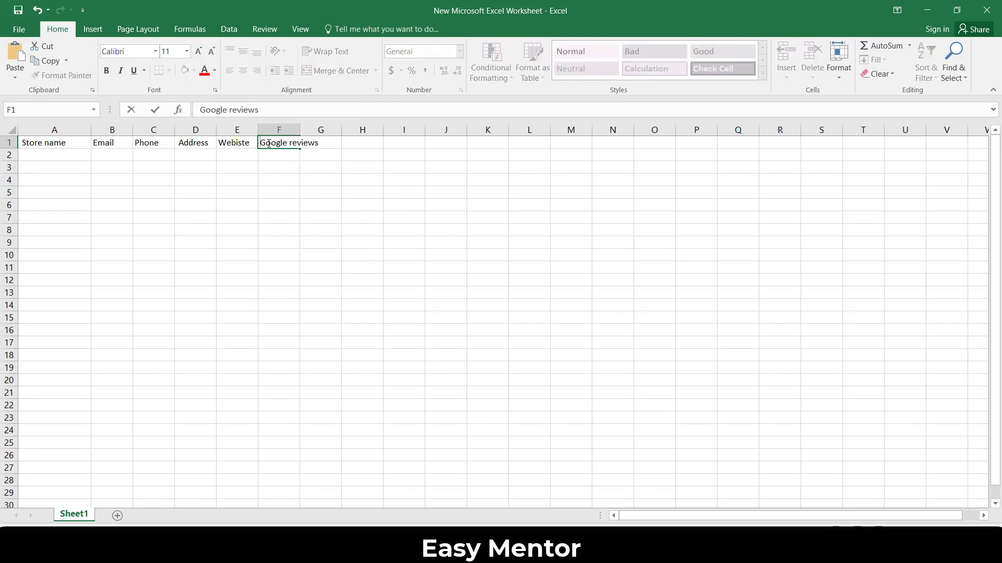
left_click(353, 305)
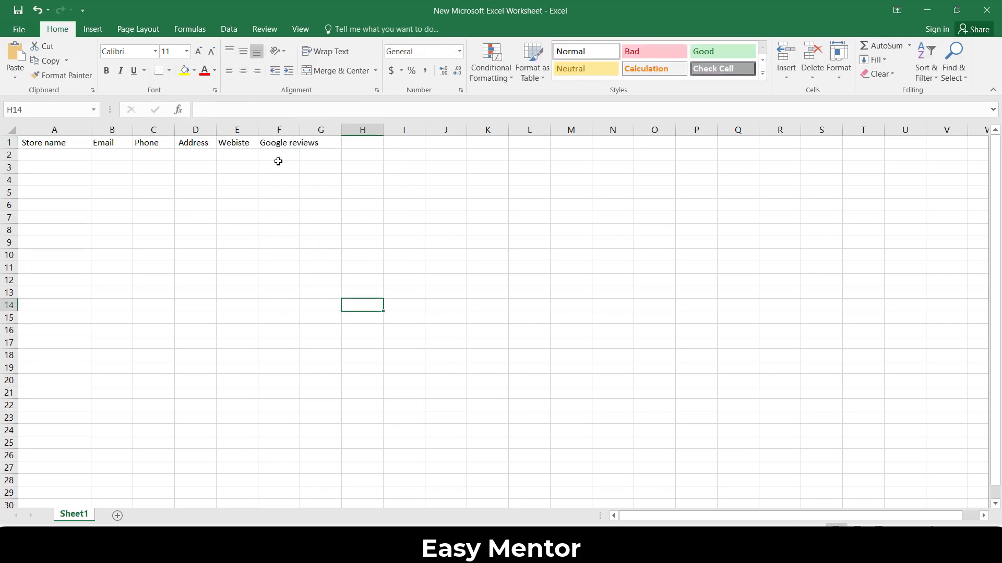
left_click_drag(258, 130, 276, 131)
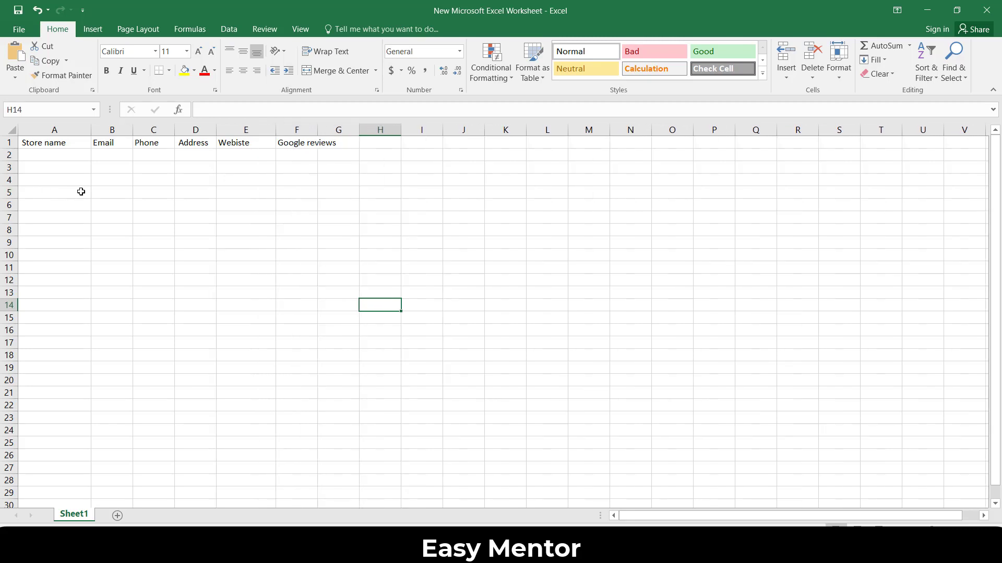
Step: Format the whole header row 1 as bold with a yellow fill and enlarge its font size
left_click(8, 142)
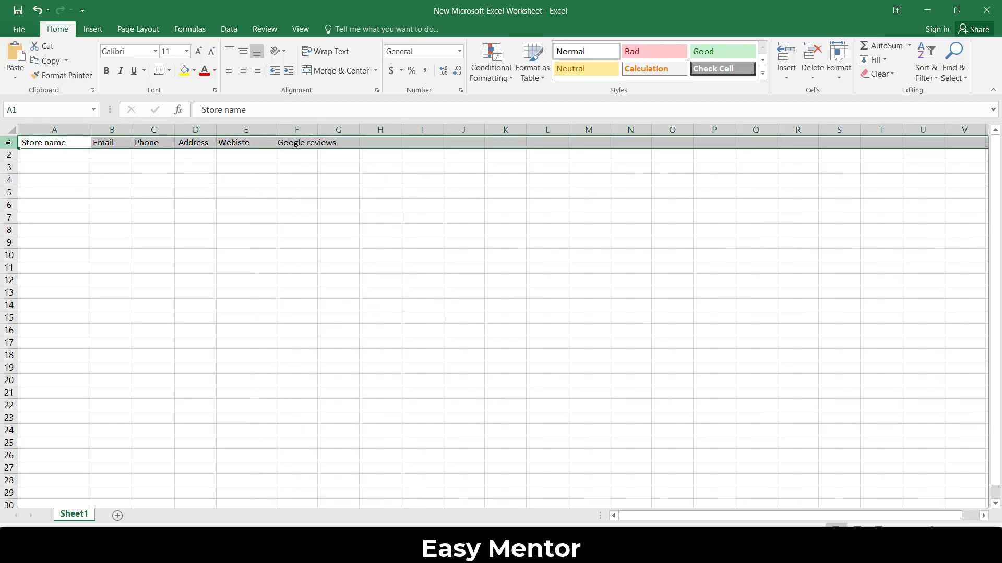
left_click(106, 72)
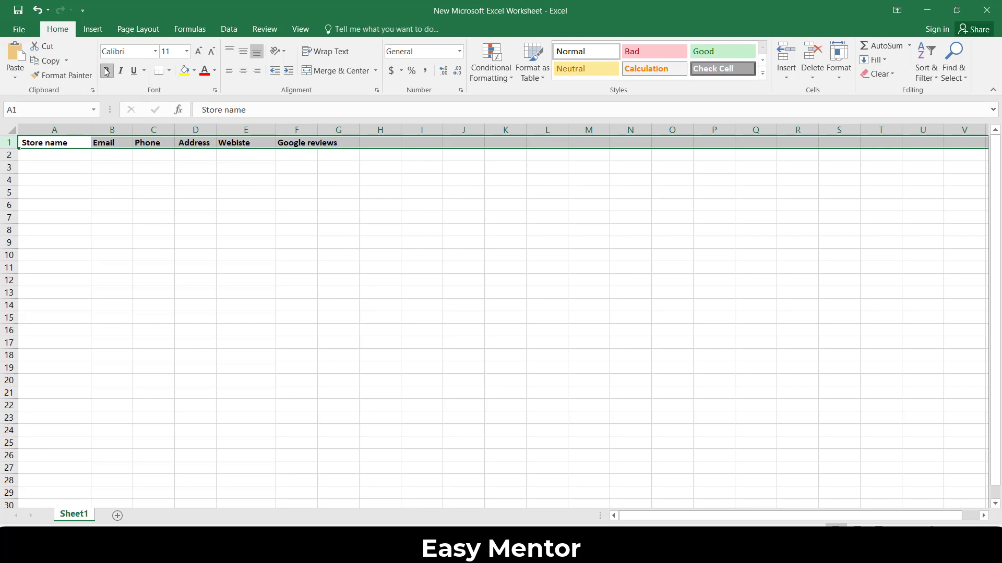
left_click(185, 72)
left_click(200, 52)
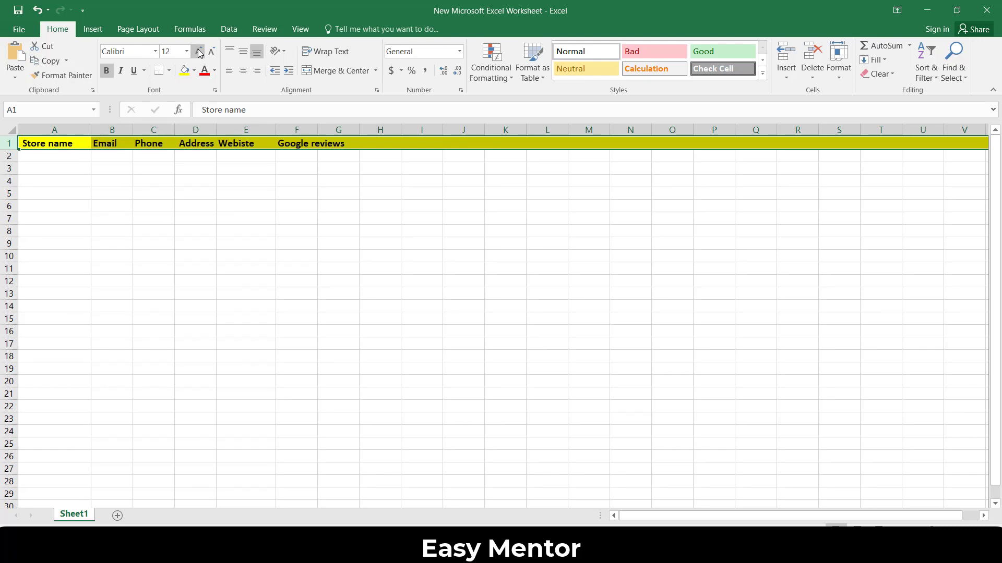
left_click(200, 52)
left_click(200, 52)
left_click(246, 286)
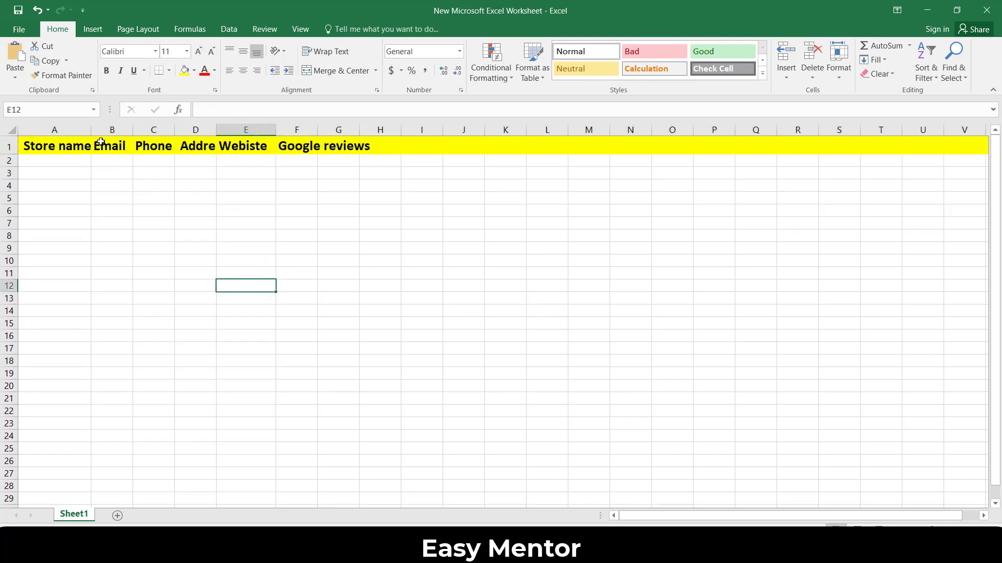
Step: Widen columns A to F so that each enlarged header fits in its own cell
left_click_drag(92, 131, 340, 130)
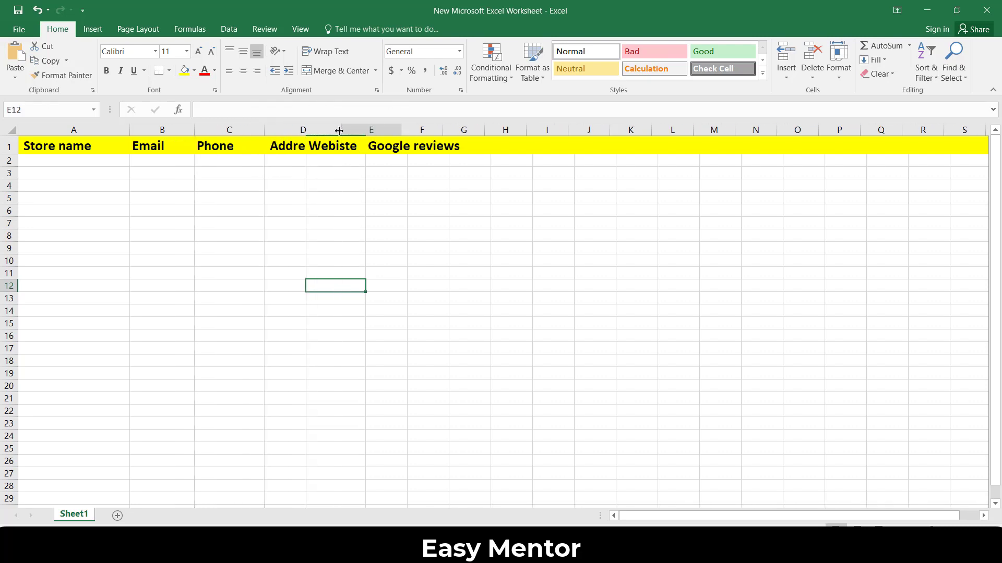
left_click_drag(400, 130, 528, 129)
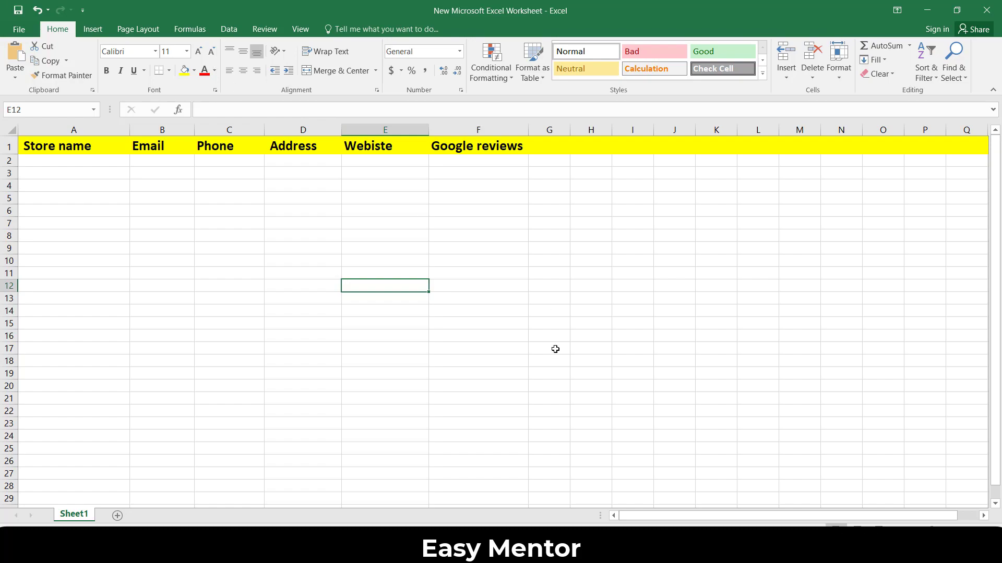
Step: Switch back to the Google results in Chrome and open the details of the first listed store, American Swiss
key("alt+Tab")
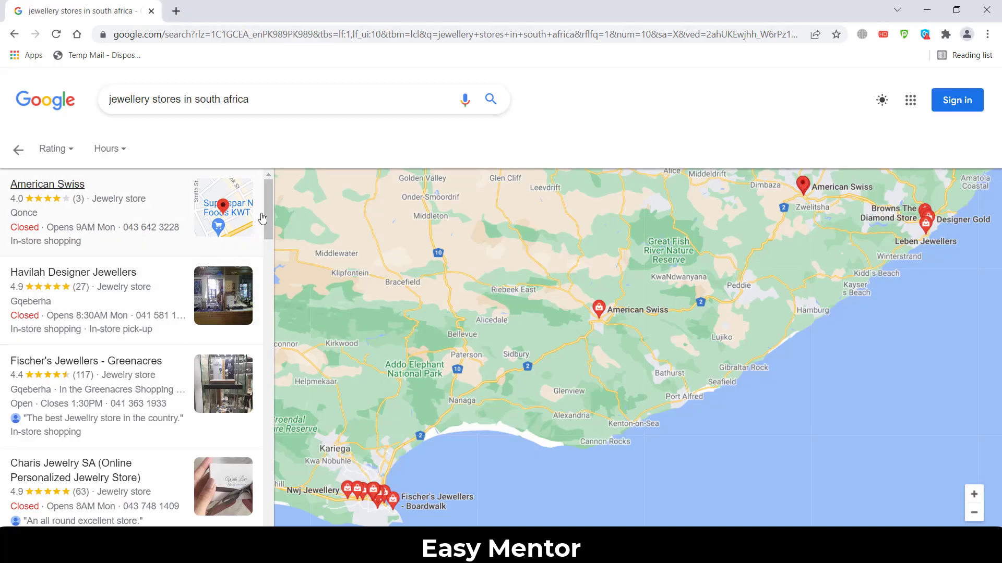
scroll(271, 223, "down", 1)
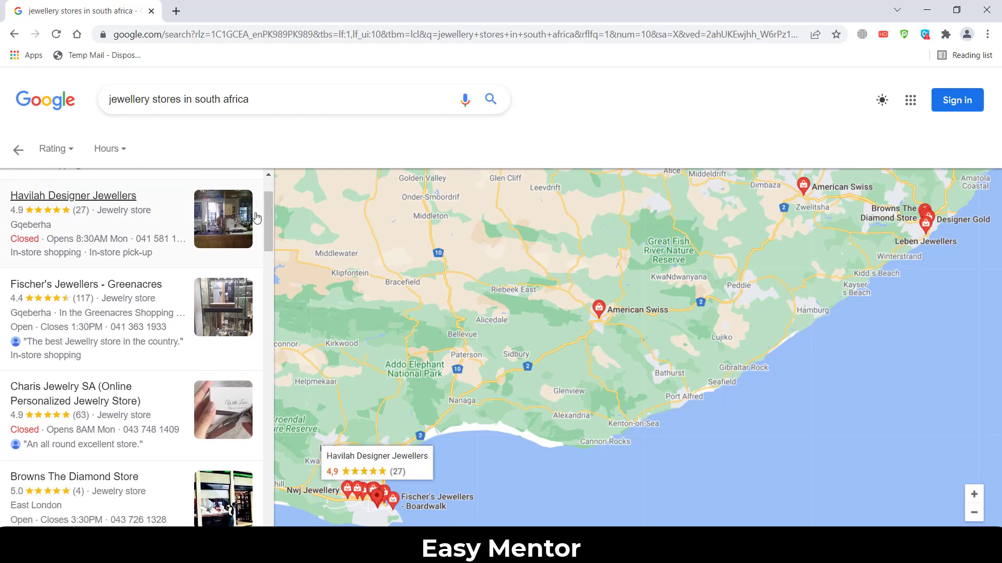
left_click_drag(258, 218, 272, 186)
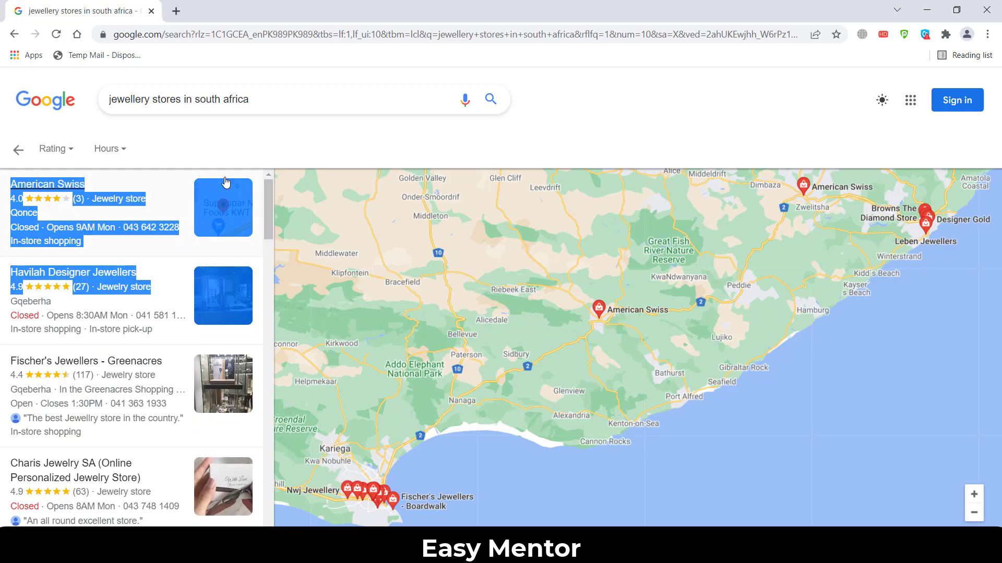
left_click(277, 141)
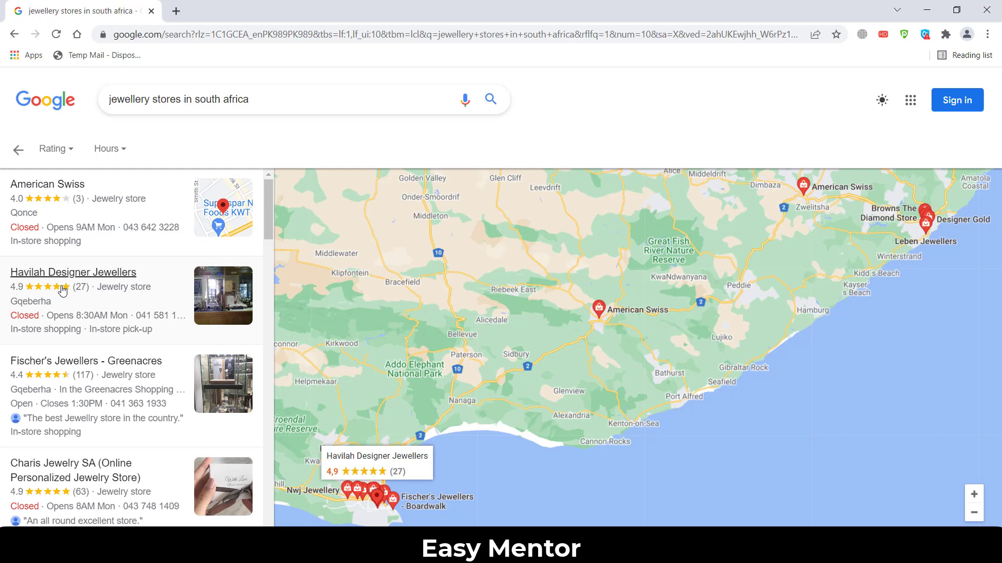
left_click(63, 189)
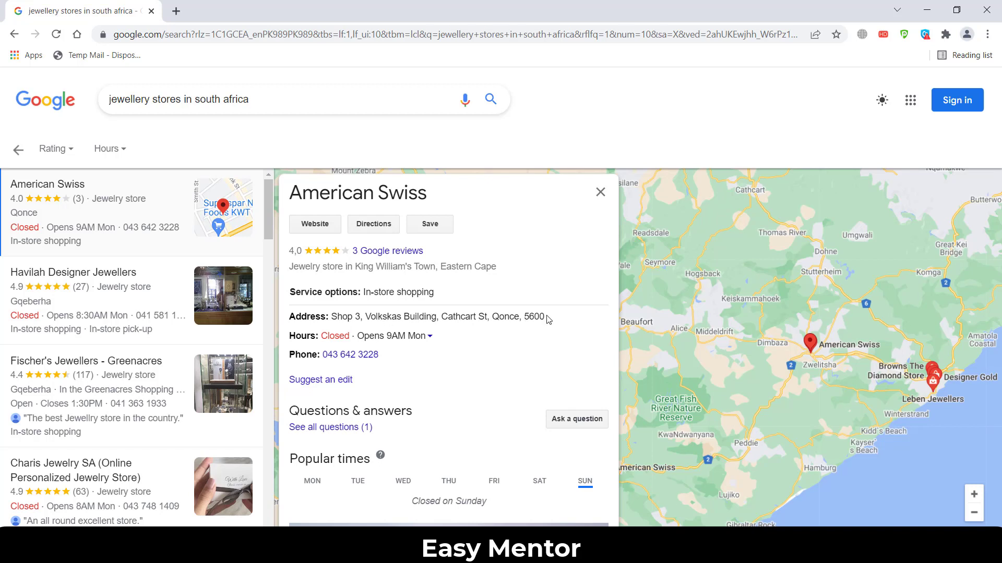
Step: Open the American Swiss website in a new tab and look through its home page down to the footer
right_click(326, 227)
left_click(337, 238)
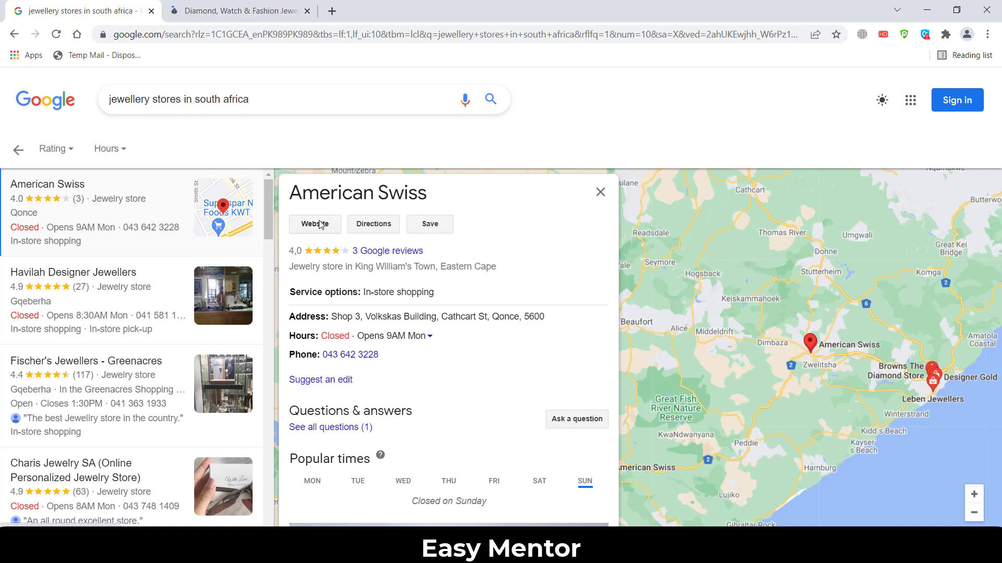
left_click(232, 7)
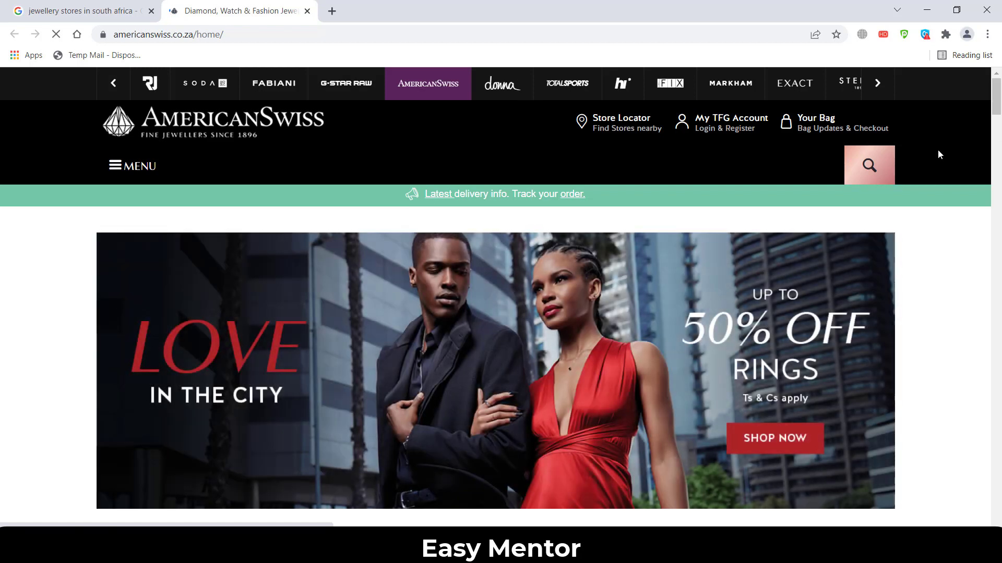
scroll(1000, 403, "down", 15)
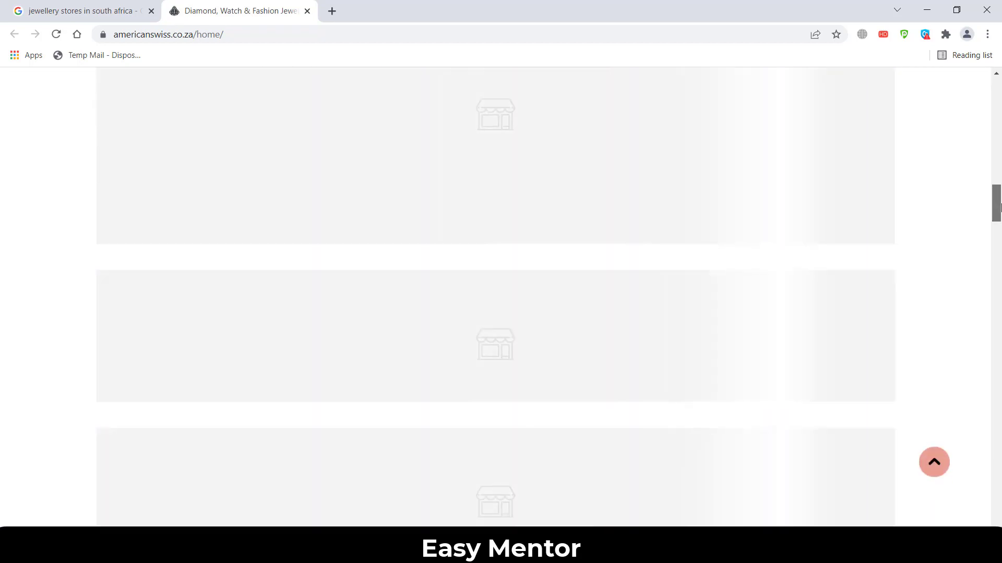
scroll(1000, 403, "down", 10)
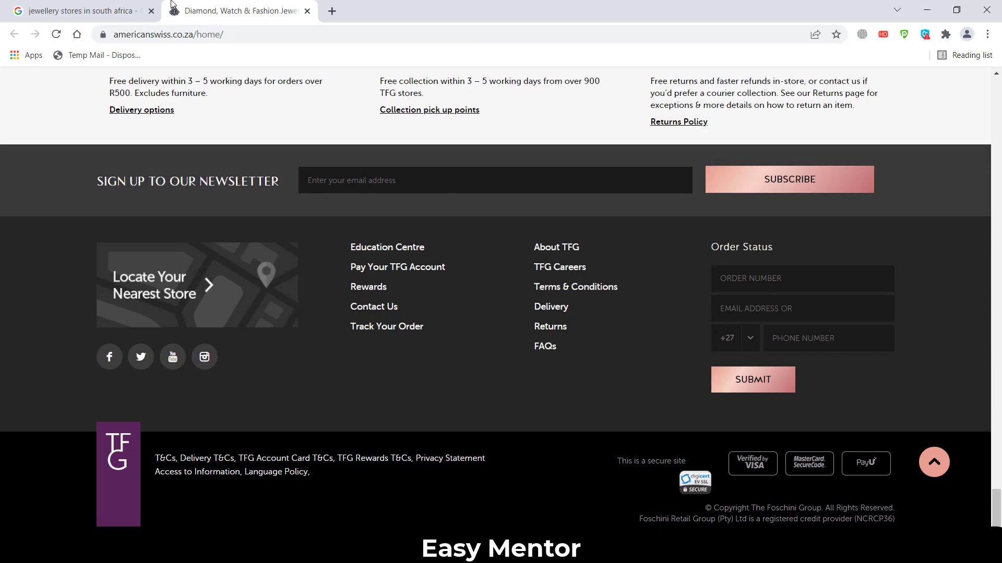
Step: Copy the American Swiss website address from Chrome and paste it into cell E2 of the Excel sheet
left_click(167, 35)
key("ctrl+c")
right_click(167, 33)
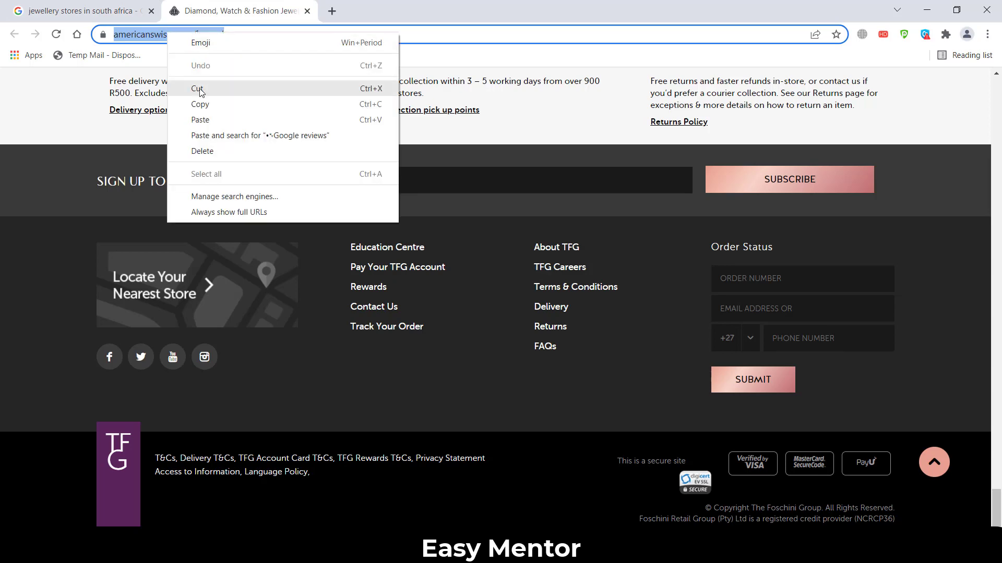
left_click(202, 104)
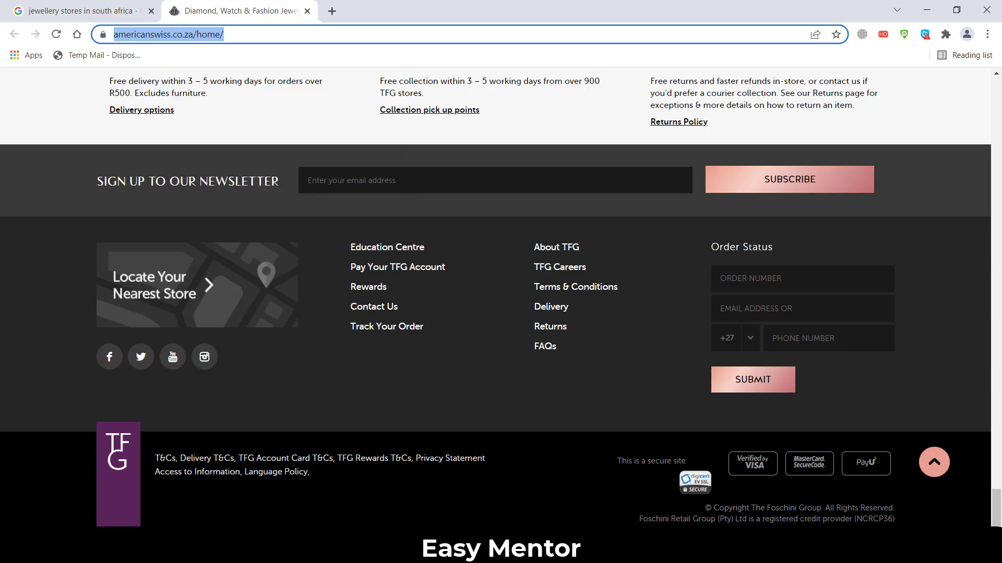
key("alt+Tab")
left_click(364, 160)
right_click(365, 160)
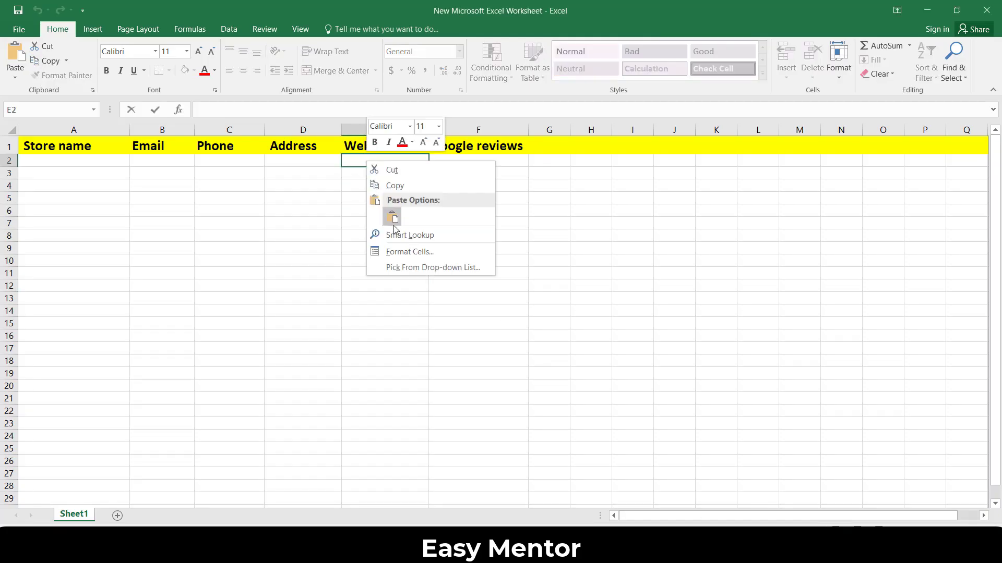
left_click(391, 220)
left_click(385, 223)
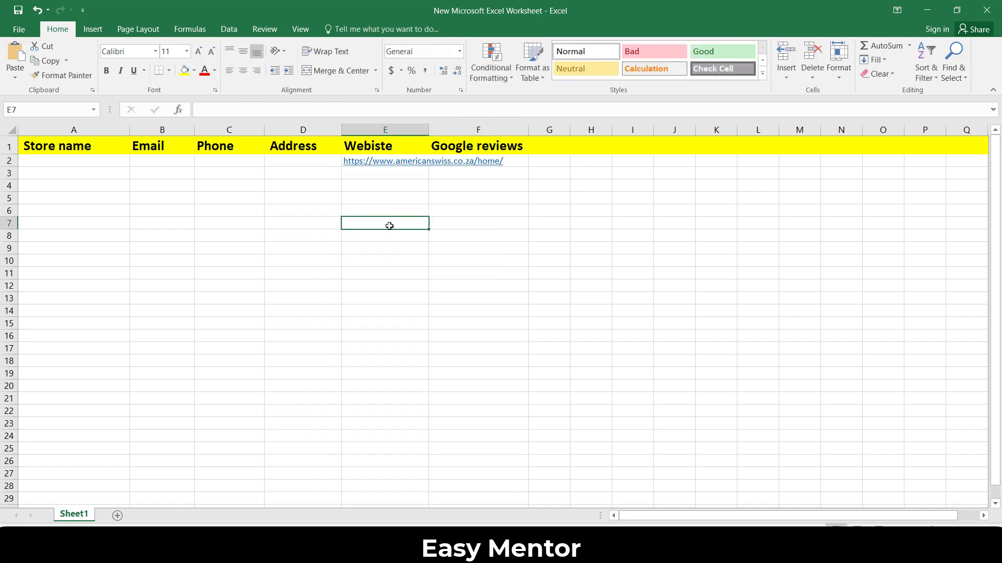
Step: Copy the store name American Swiss from the Google listing in Chrome and paste it into cell A2 in Excel
key("alt+Tab")
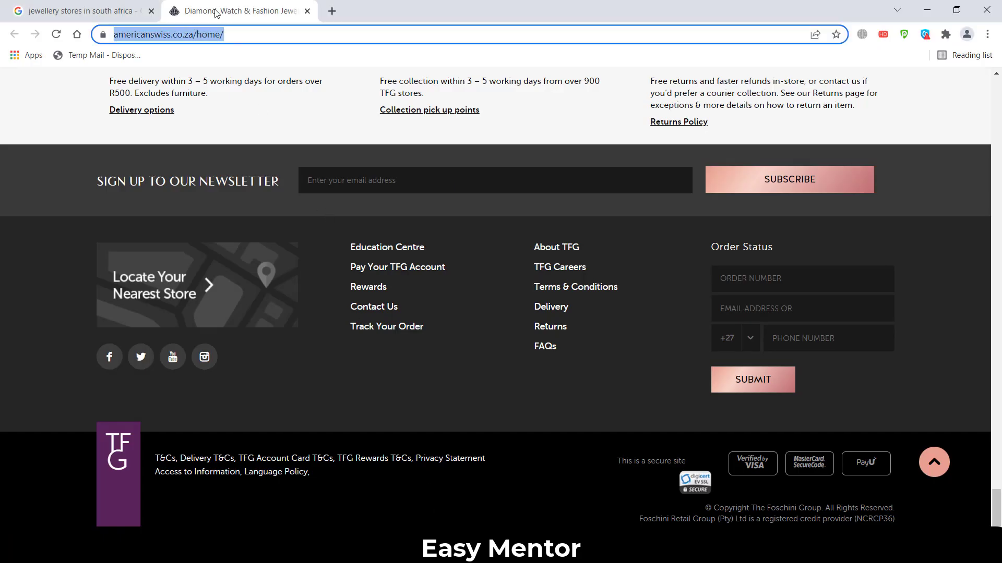
left_click(110, 7)
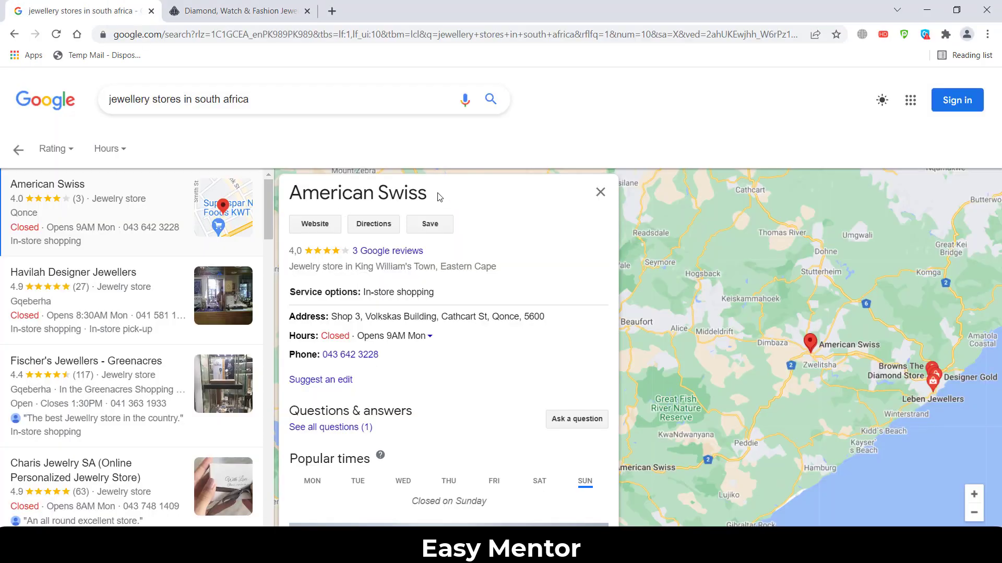
left_click_drag(439, 196, 287, 198)
key("ctrl+c")
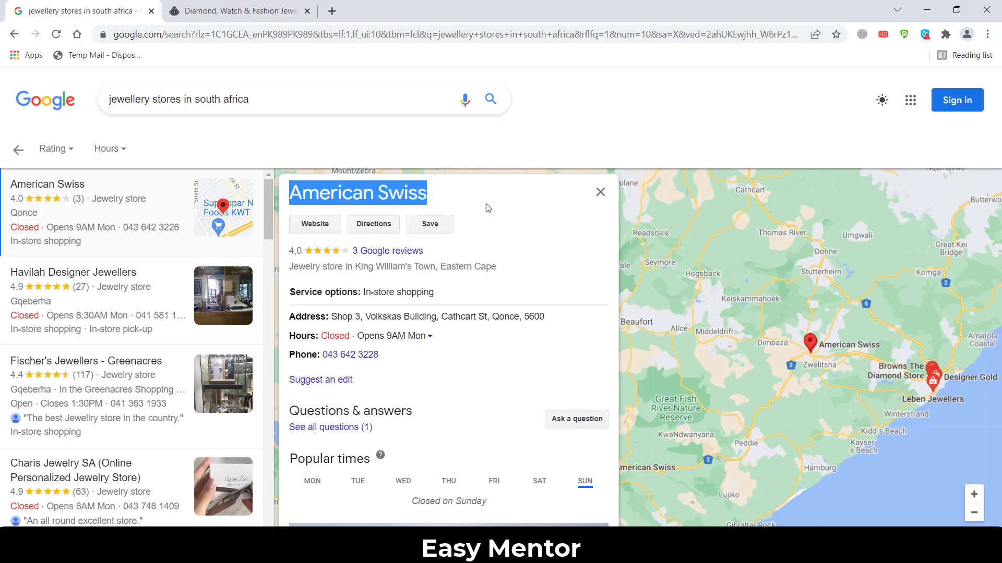
key("alt+Tab")
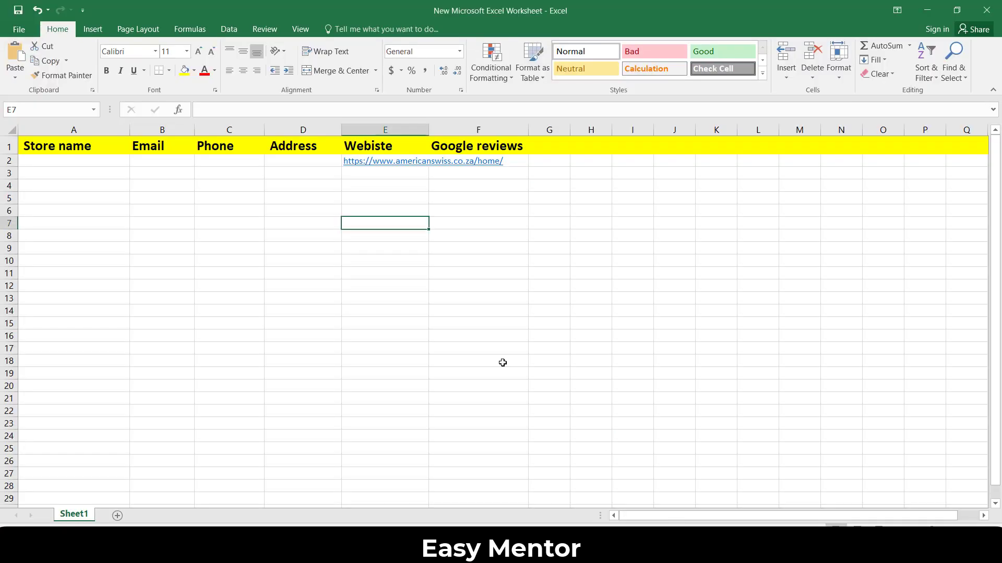
left_click(53, 151)
double_click(53, 161)
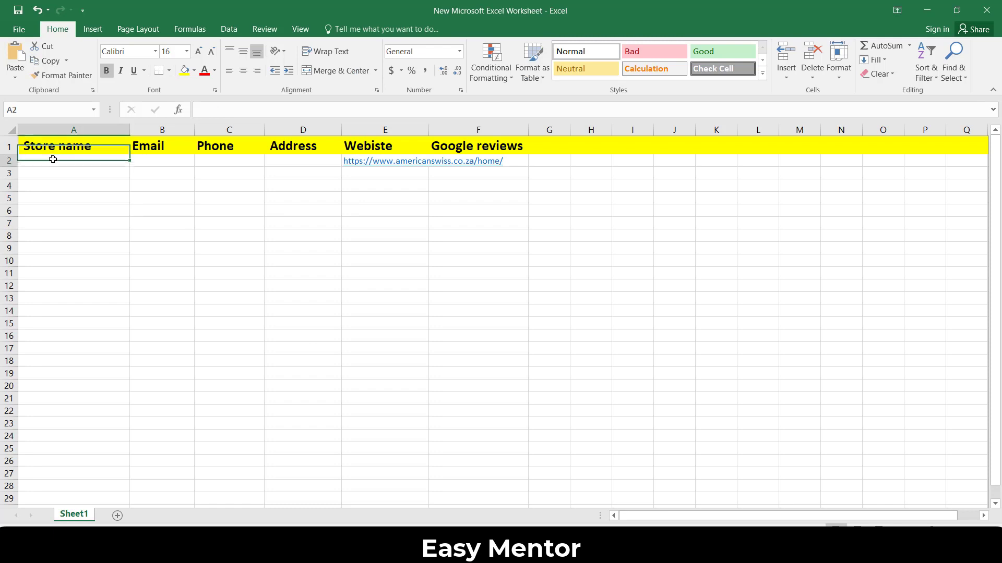
right_click(54, 160)
left_click(79, 214)
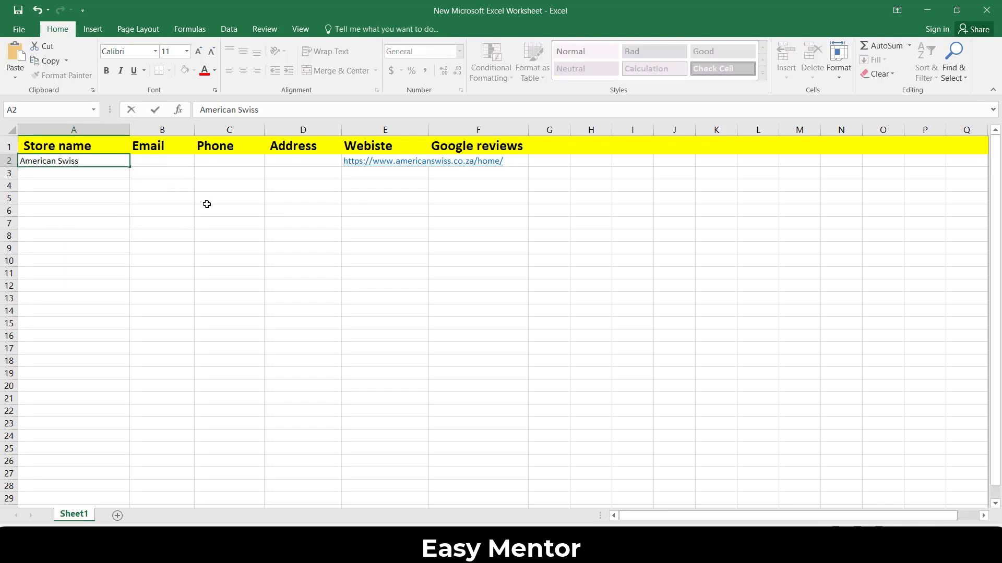
Step: Copy the store's phone number from the Google listing in Chrome and paste it into cell C2 in Excel
key("alt+Tab")
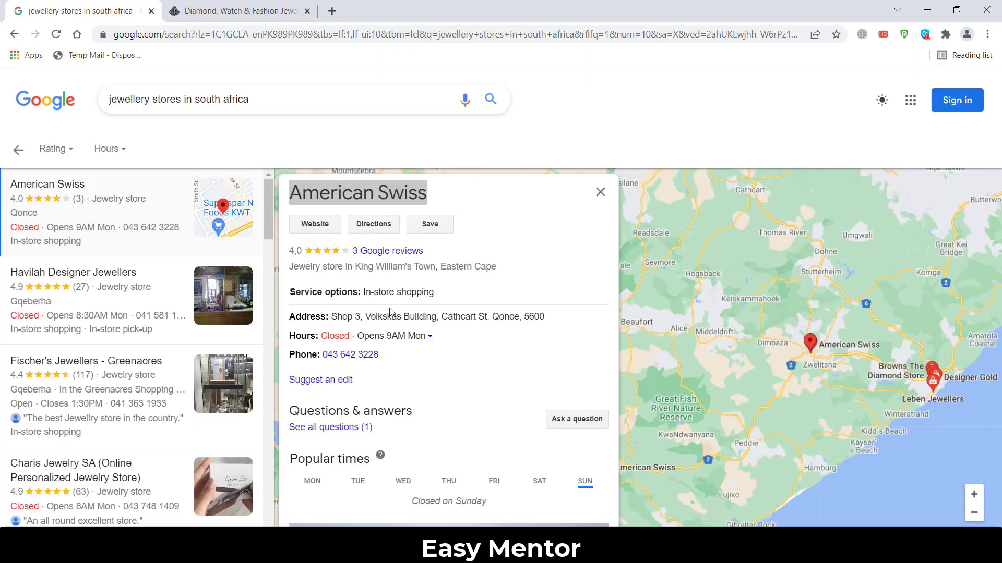
left_click(379, 360)
left_click_drag(379, 360, 323, 359)
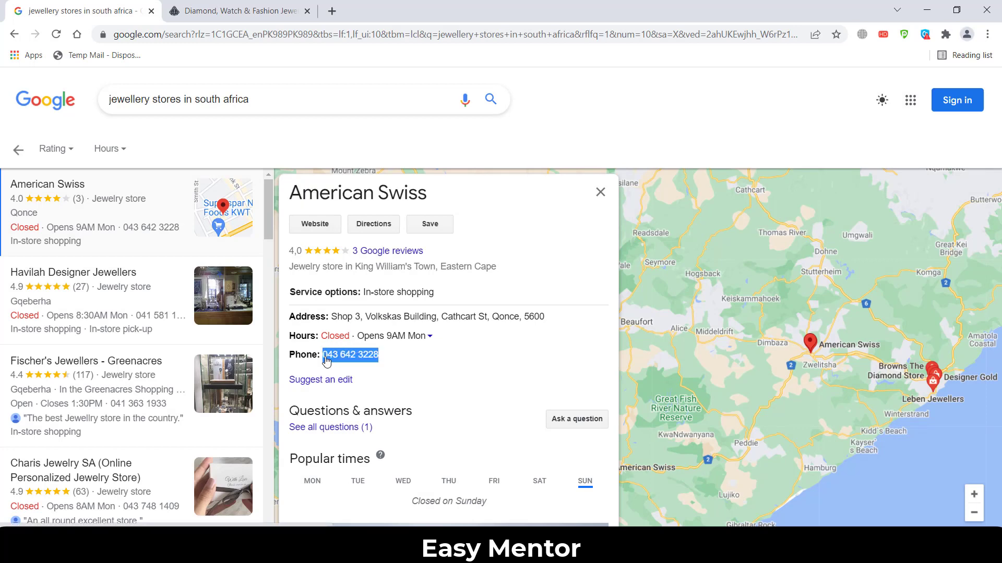
right_click(346, 359)
left_click(379, 280)
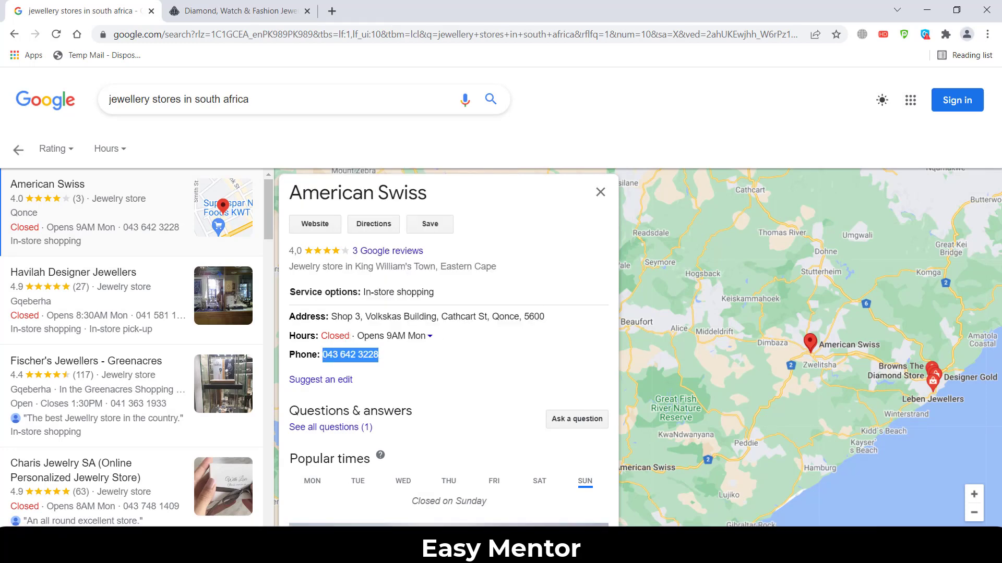
key("alt+Tab")
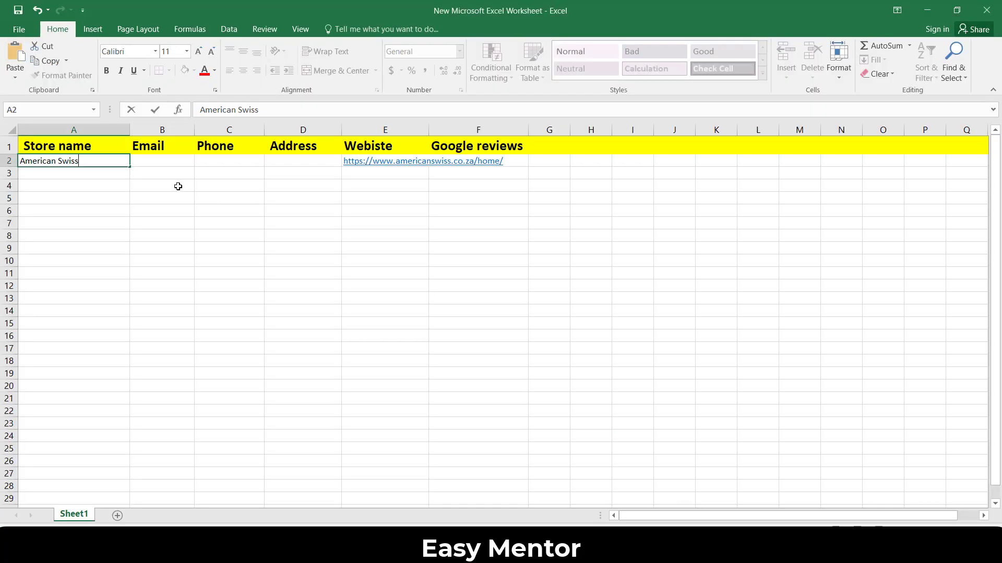
left_click(216, 160)
right_click(217, 161)
left_click(241, 216)
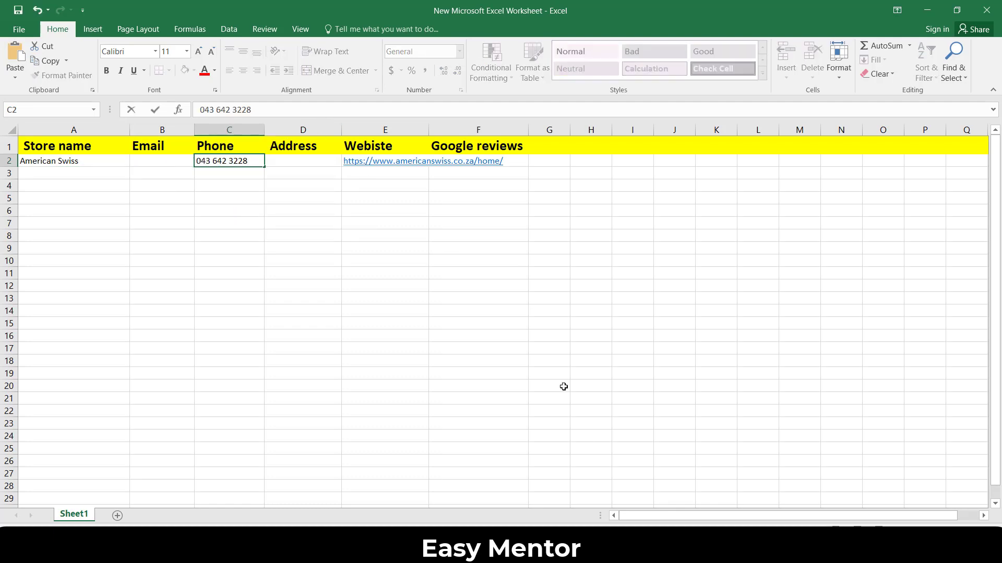
Step: Copy the store's address from the Google listing in Chrome and paste it into cell D2 in Excel
key("alt+Tab")
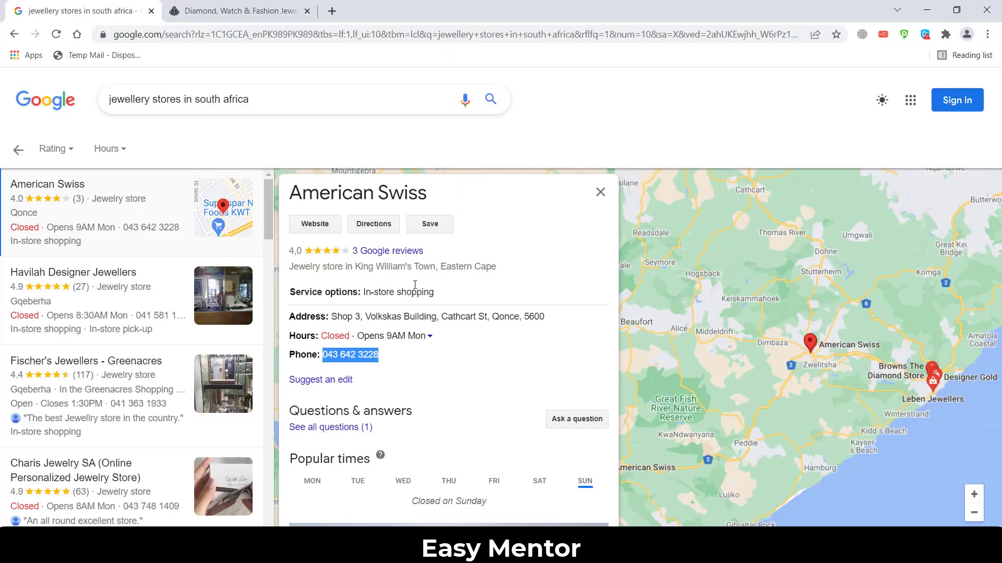
left_click_drag(546, 317, 332, 313)
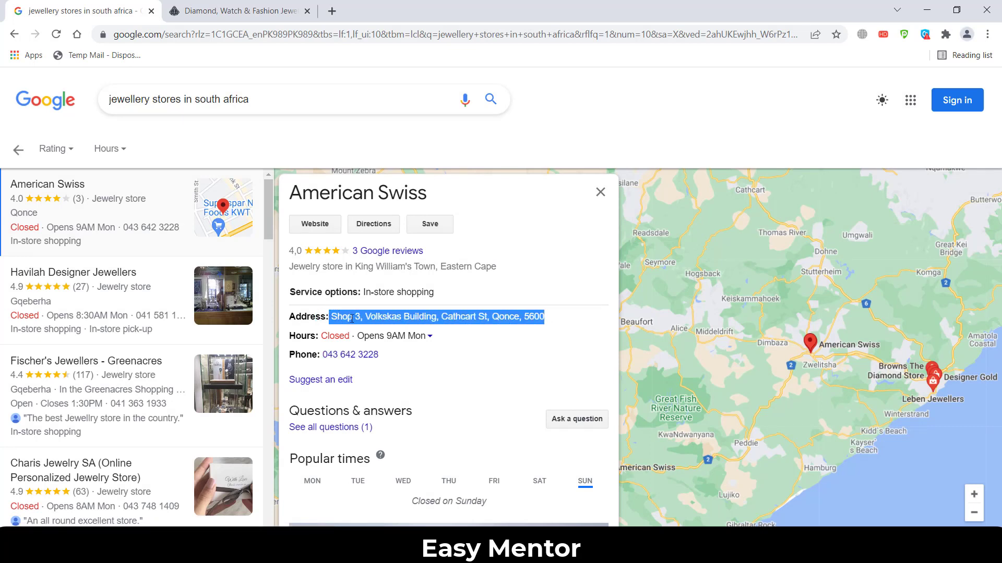
right_click(352, 319)
left_click(369, 326)
key("alt+Tab")
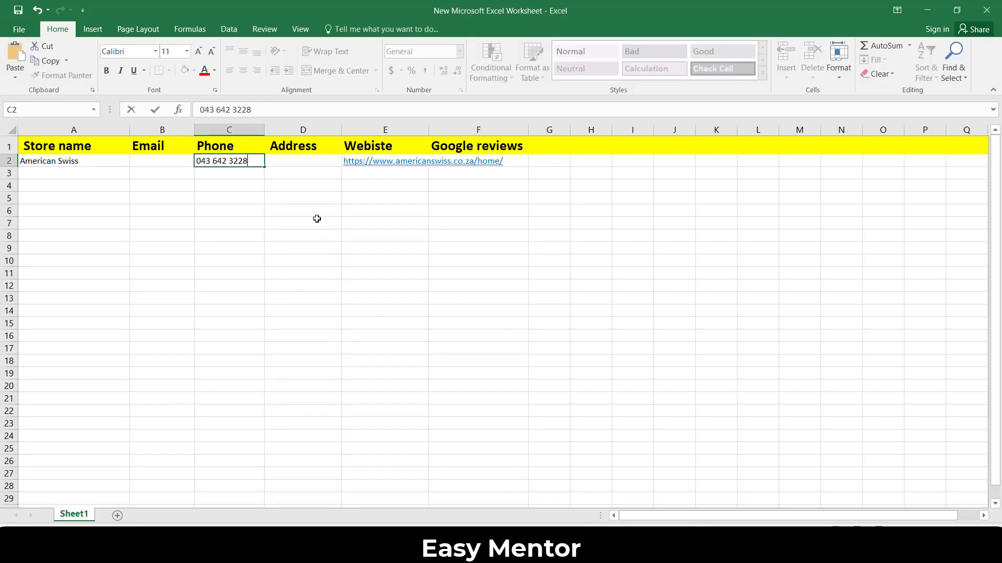
left_click(286, 163)
right_click(291, 165)
left_click(311, 215)
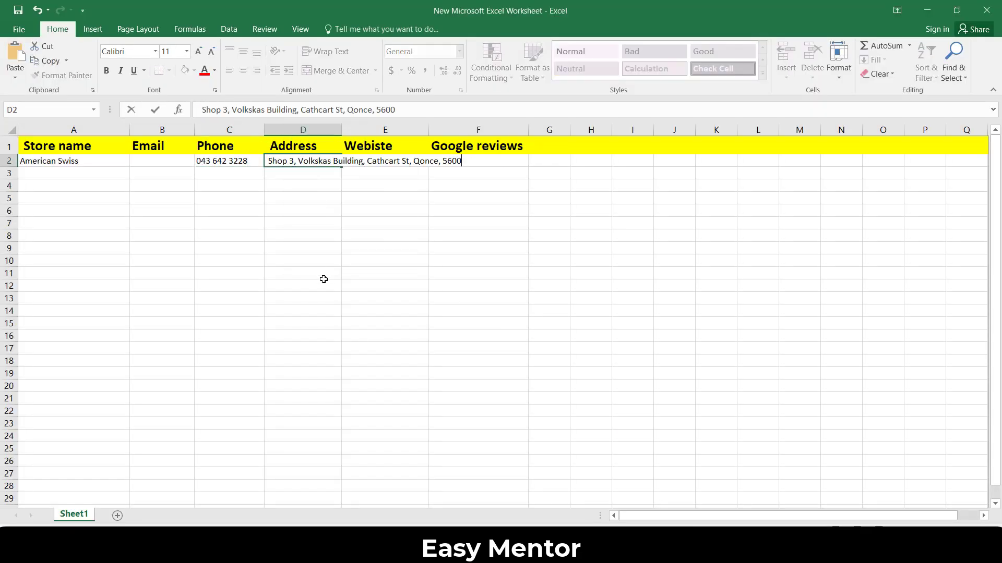
left_click(321, 274)
Step: Check the store's review count on Google in Chrome and enter 3 in cell F2 of the Excel sheet
key("alt+Tab")
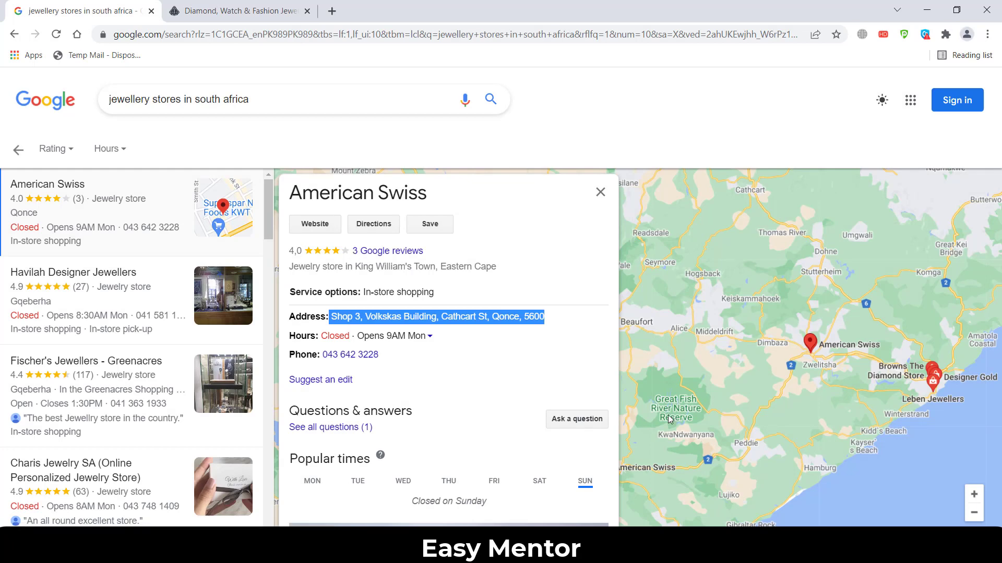
key("alt+Tab")
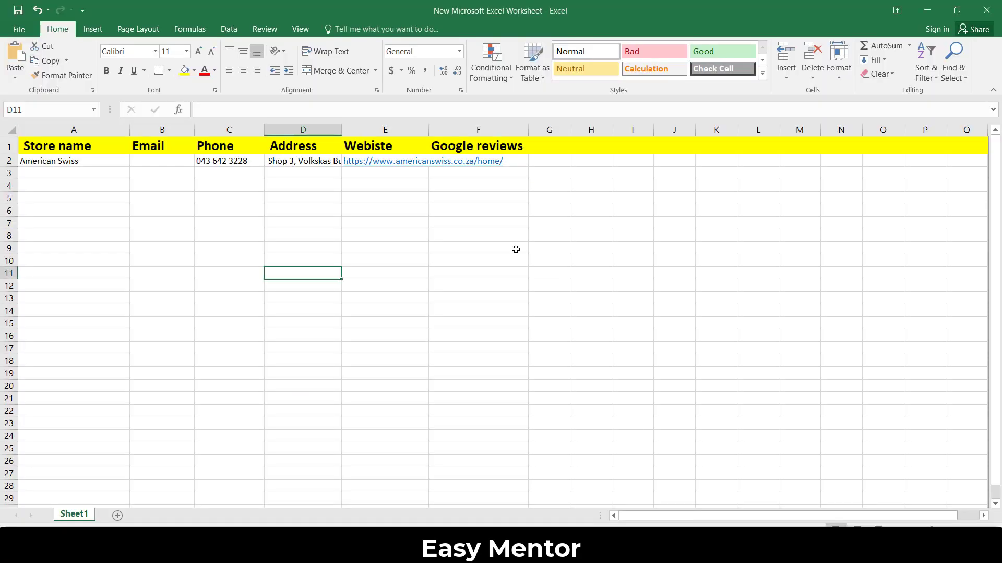
double_click(447, 160)
type("3")
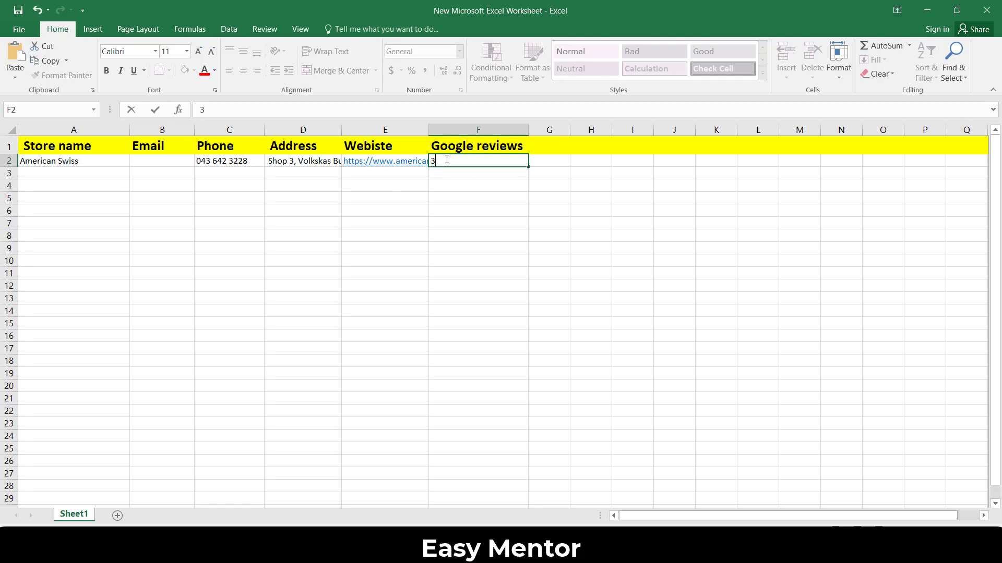
left_click(506, 244)
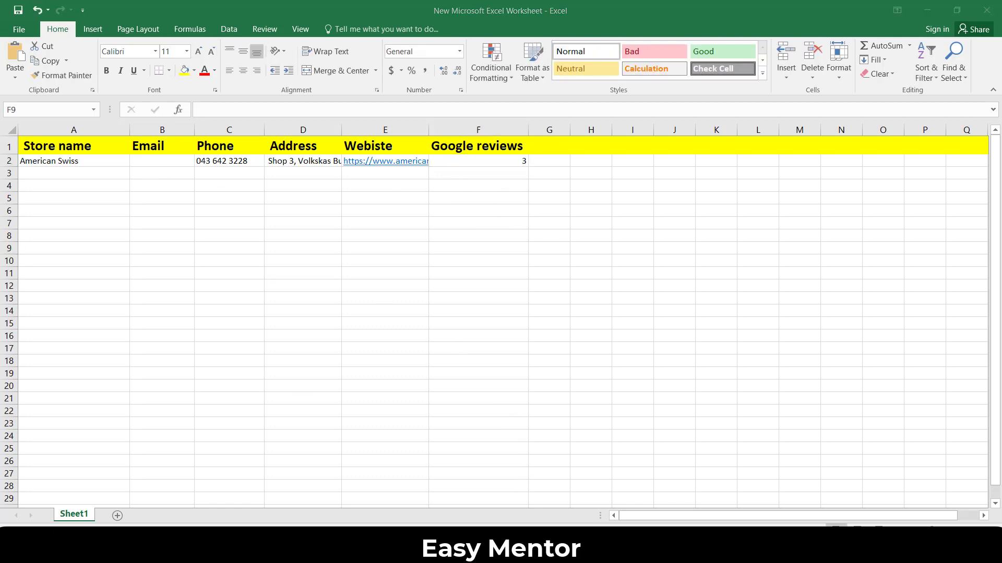
Step: Return to Chrome and look through the American Swiss home page and its Contact Us page for an email address
key("alt+Tab")
left_click(246, 11)
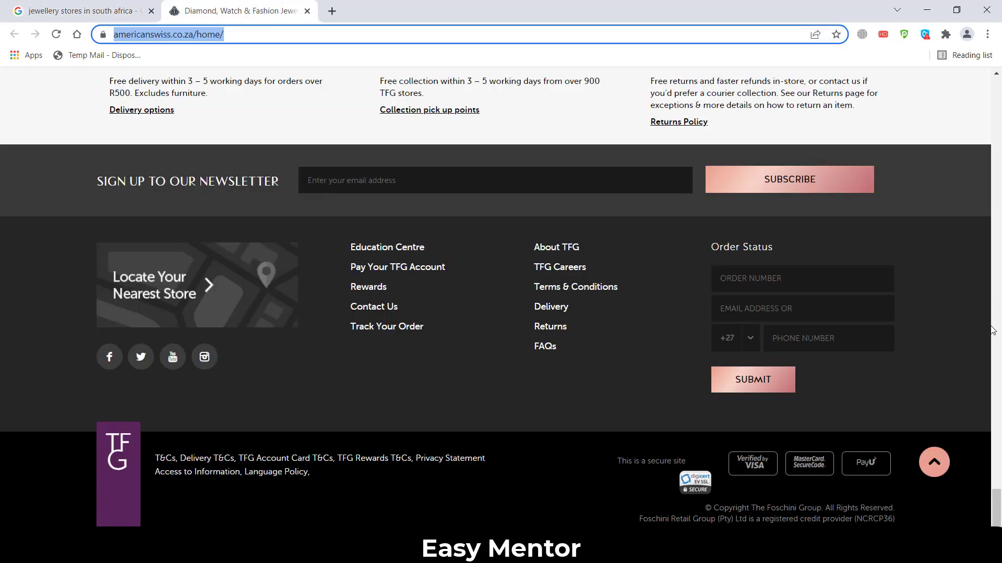
scroll(501, 297, "up", 2)
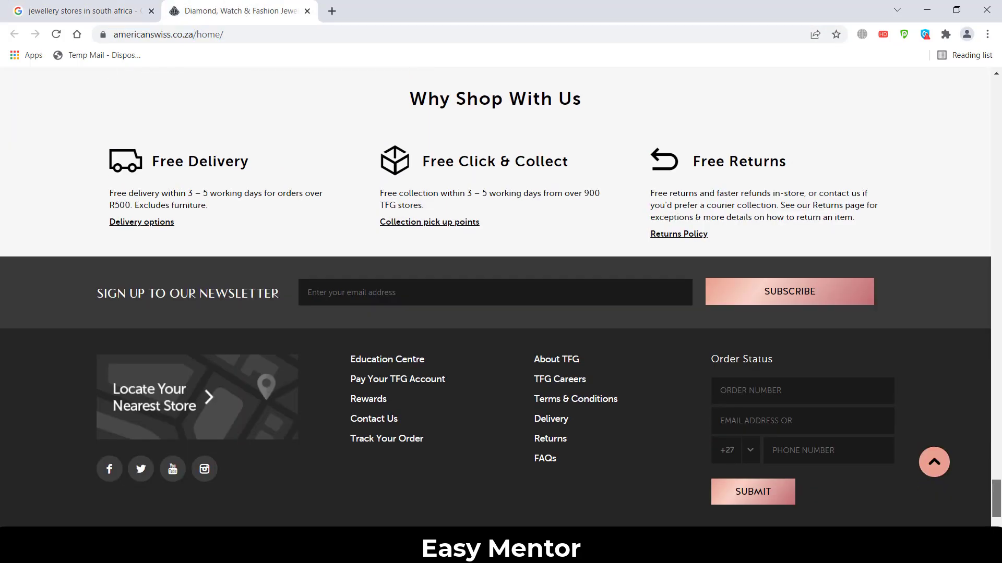
key("Home")
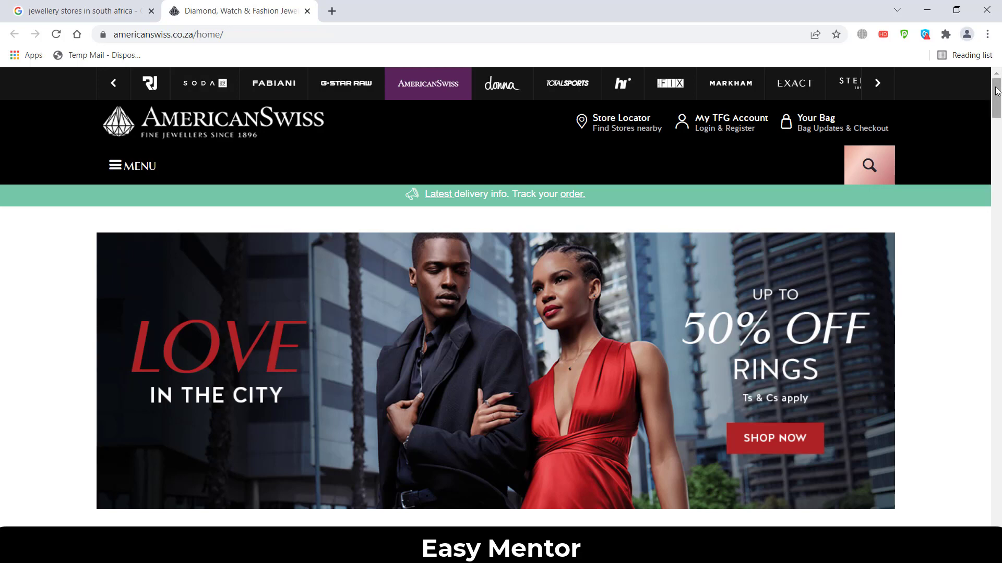
left_click_drag(997, 98, 998, 519)
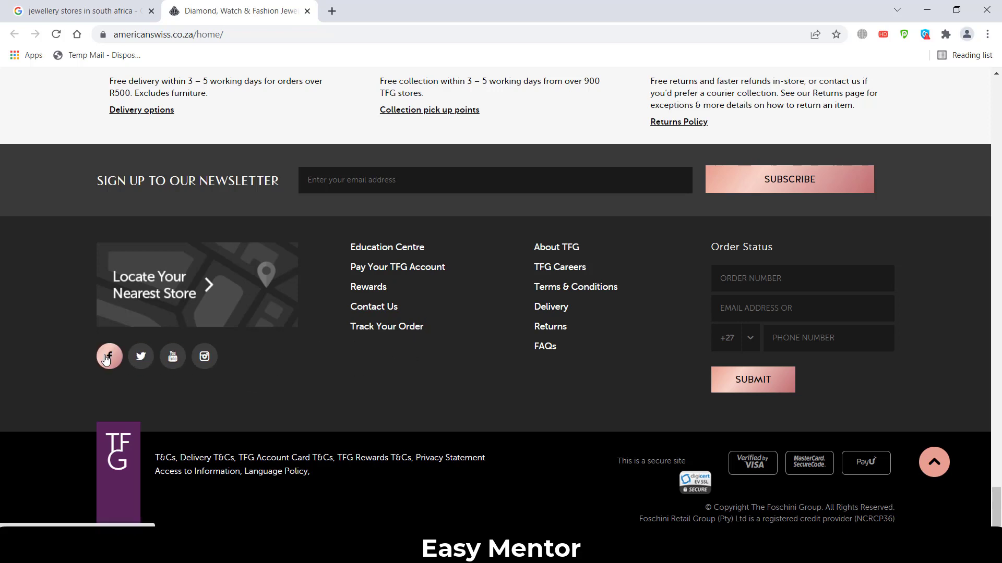
left_click(374, 308)
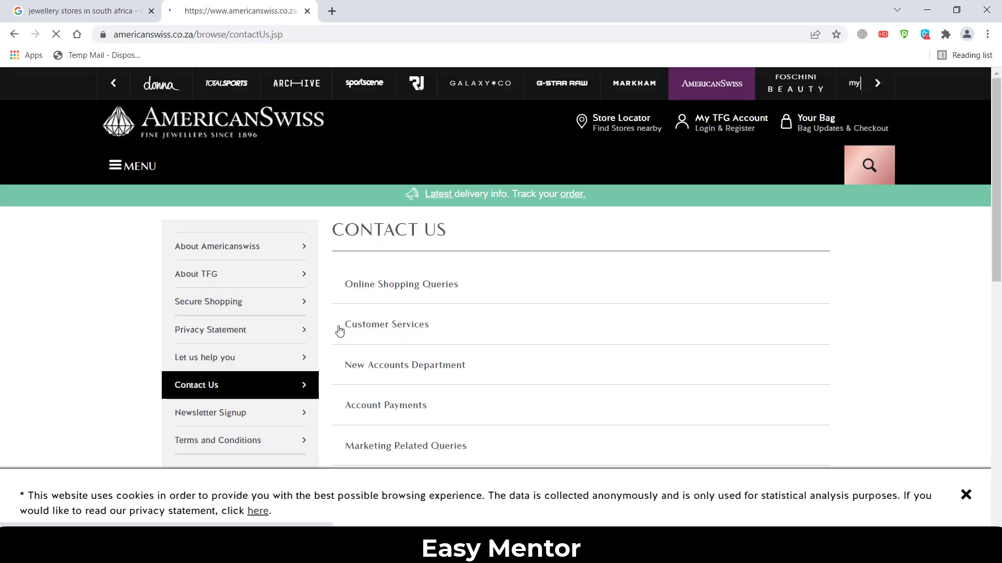
scroll(1000, 254, "down", 4)
scroll(1000, 254, "down", 4)
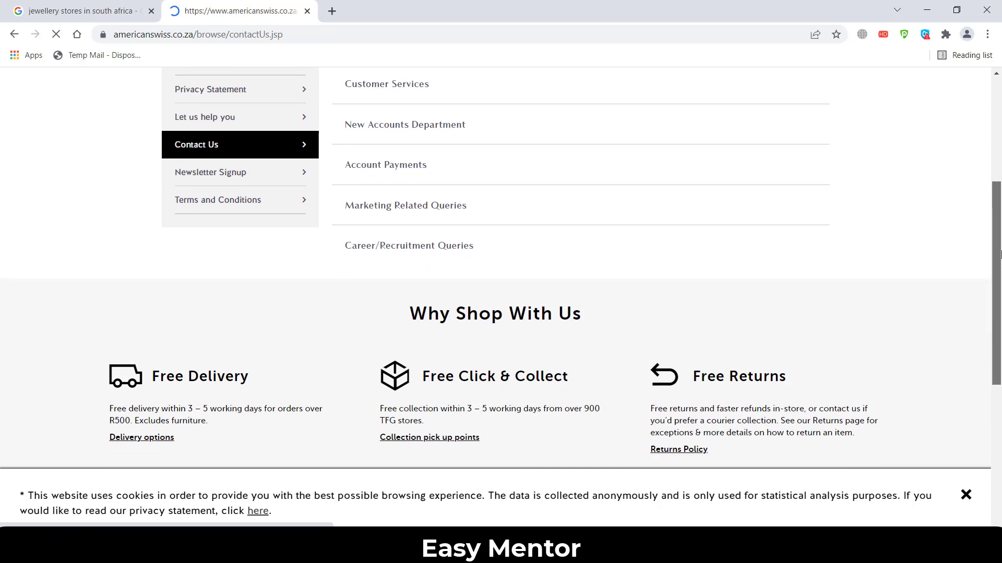
scroll(1000, 250, "up", 3)
scroll(1001, 249, "up", 2)
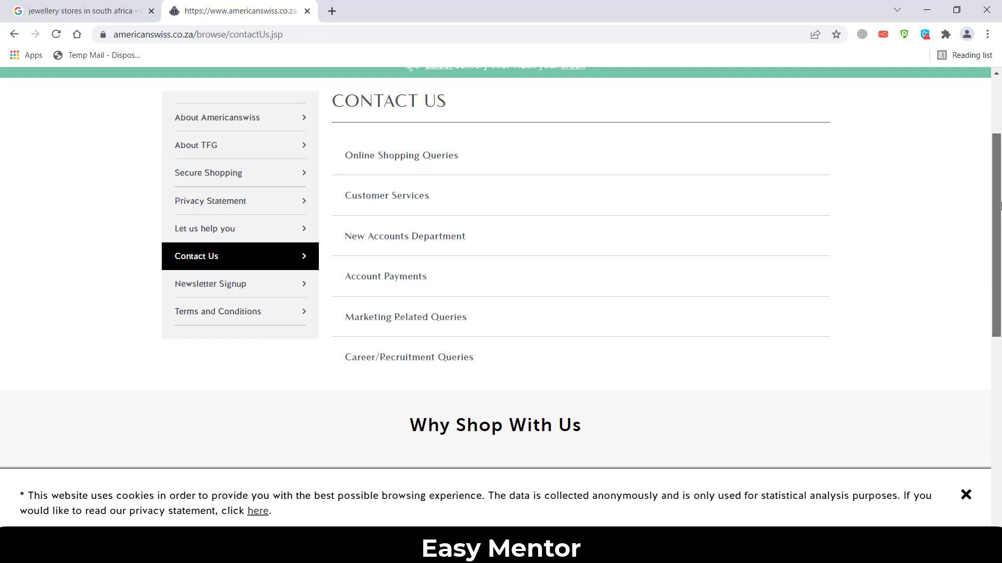
scroll(1000, 206, "down", 8)
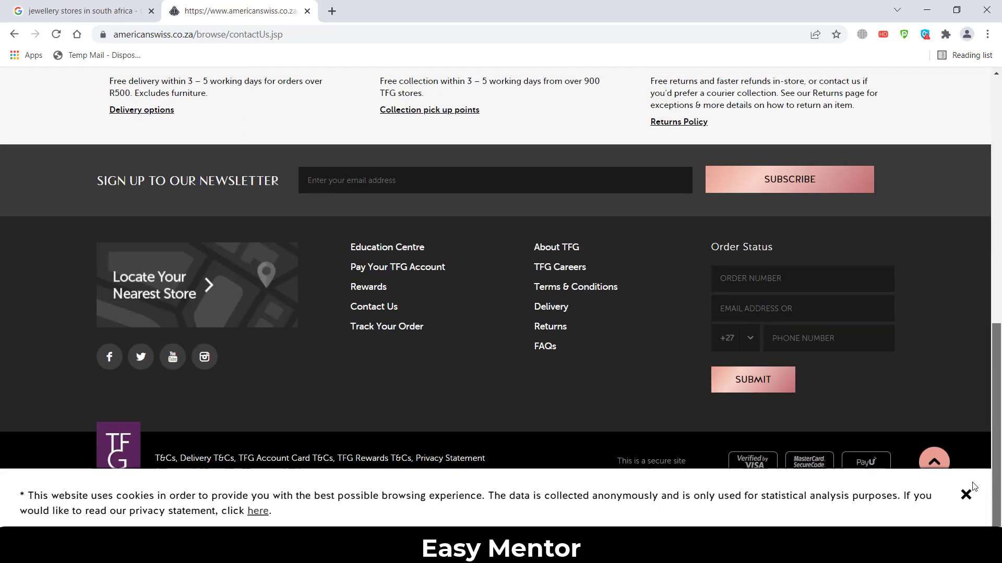
Step: Open American Swiss's Facebook page from the store website, dismiss the login pop-up and copy the store's email address
left_click(109, 359)
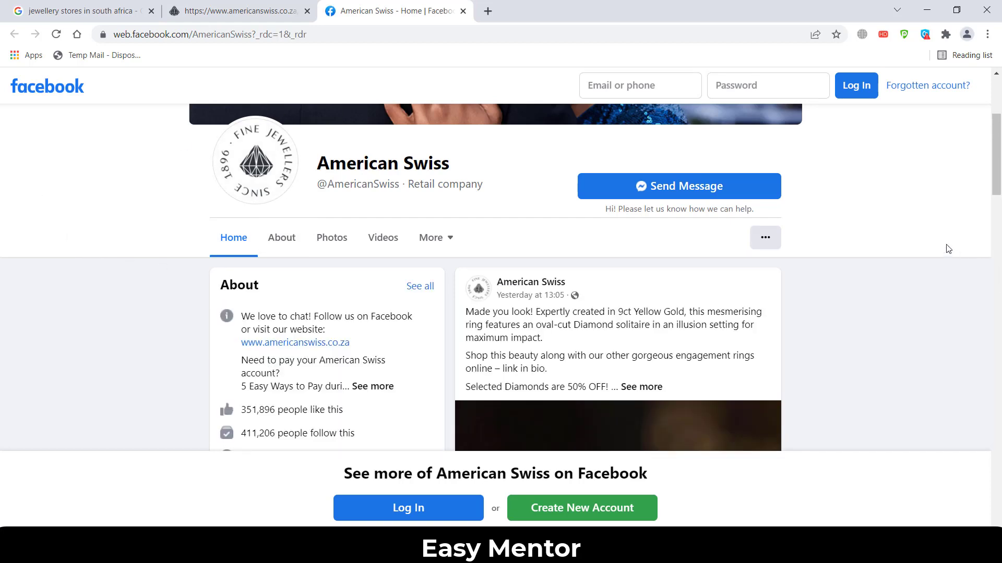
scroll(1000, 193, "down", 5)
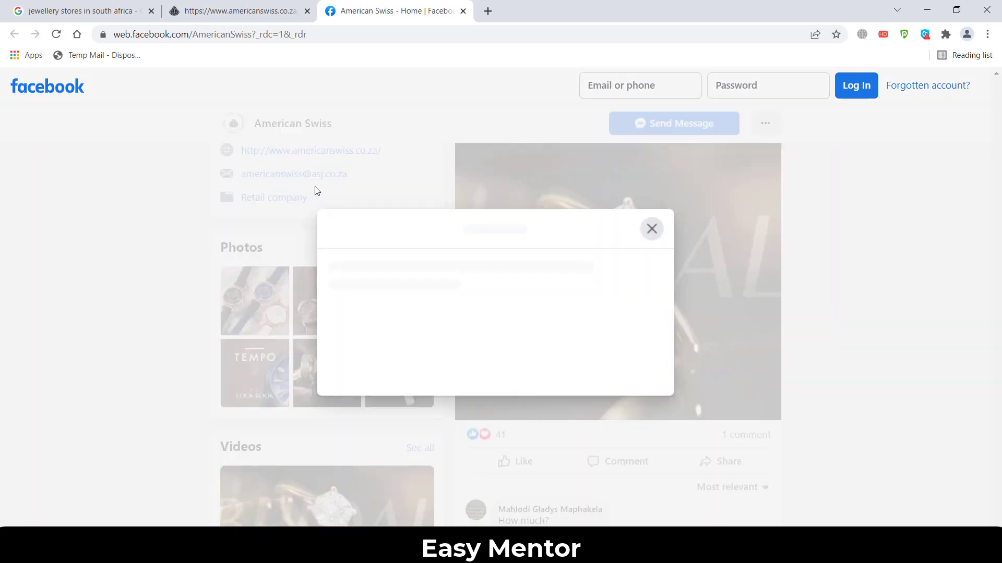
left_click(788, 157)
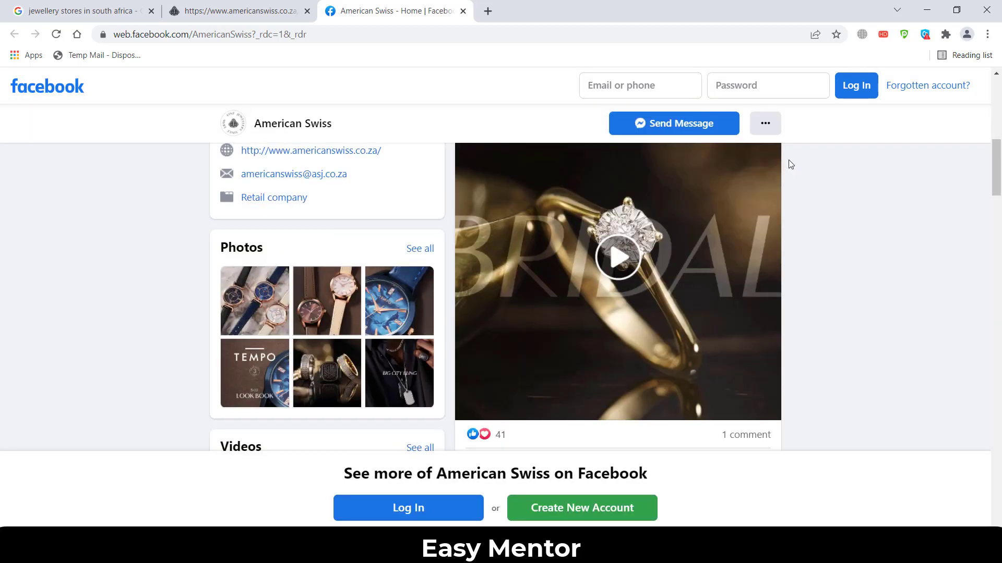
right_click(275, 177)
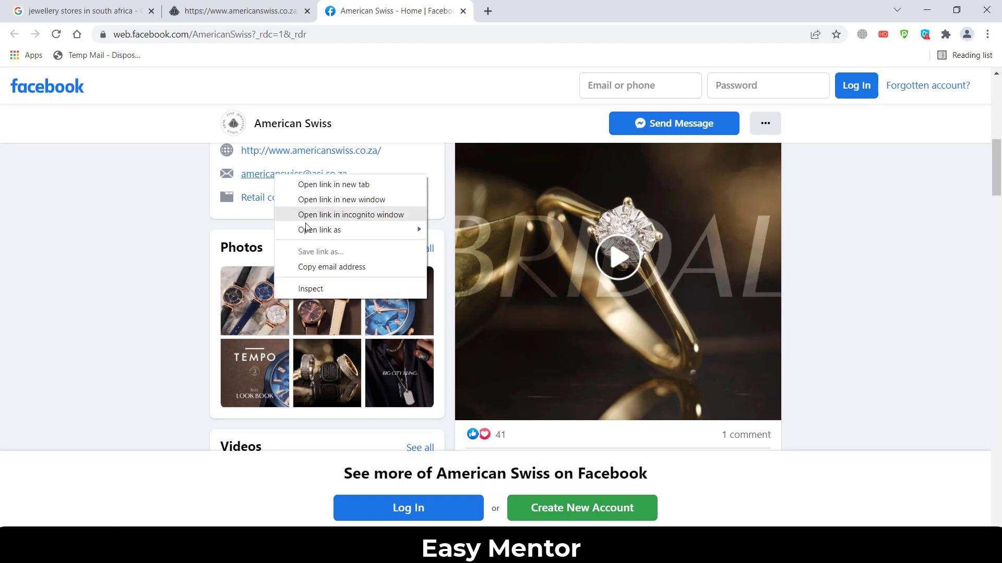
left_click(317, 267)
Step: Switch to Excel and paste the copied email address into cell B2
key("alt+Tab")
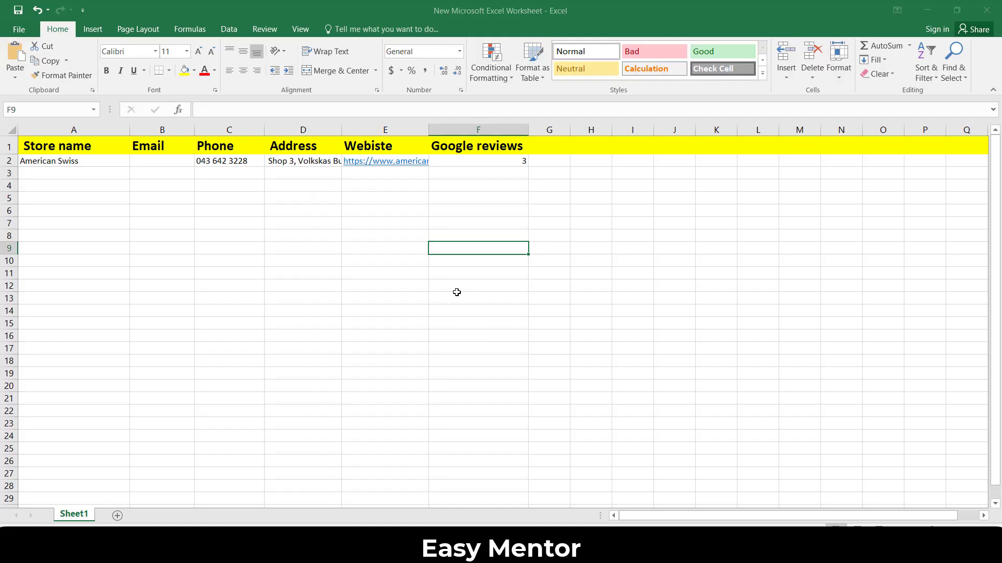
left_click(153, 162)
right_click(153, 162)
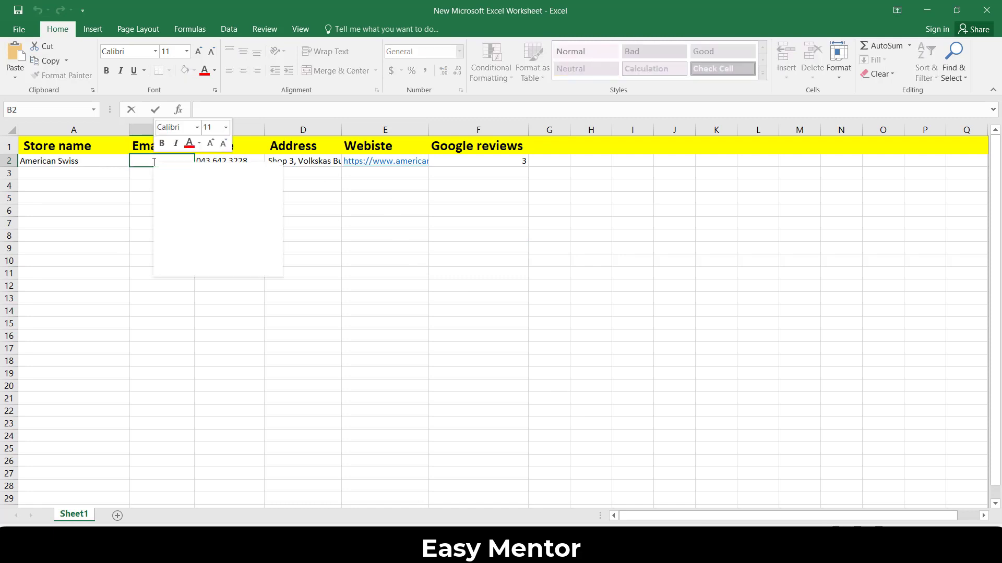
left_click(179, 217)
left_click(217, 282)
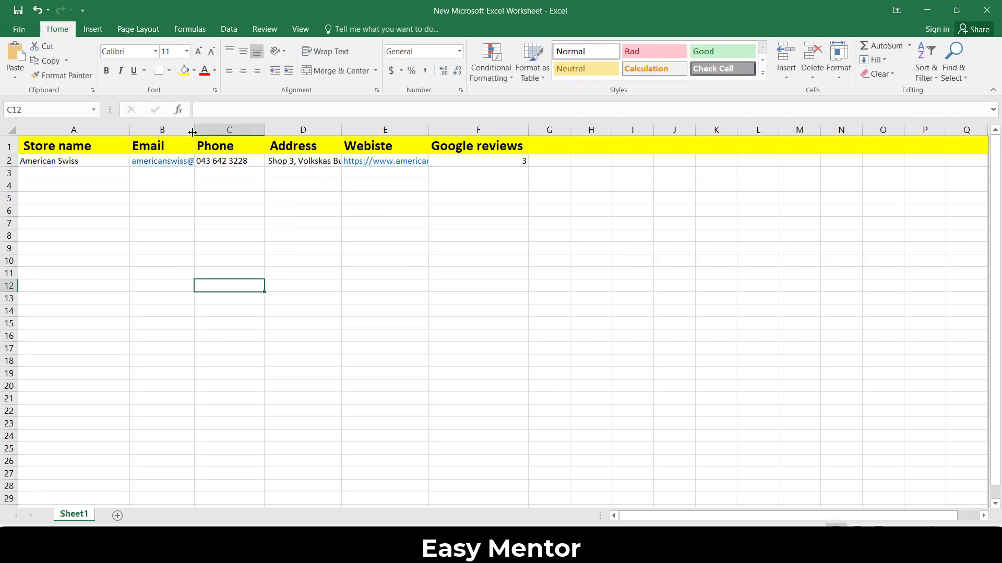
Step: Widen the Email, Website and Address columns so that more of their contents fit
left_click_drag(194, 130, 256, 126)
left_click(412, 285)
left_click(246, 276)
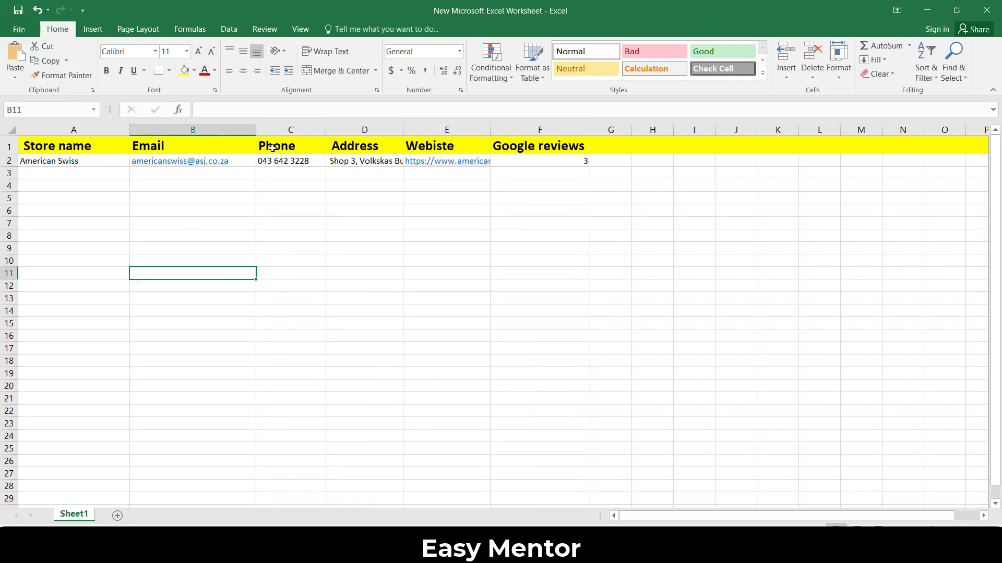
left_click_drag(485, 132, 541, 134)
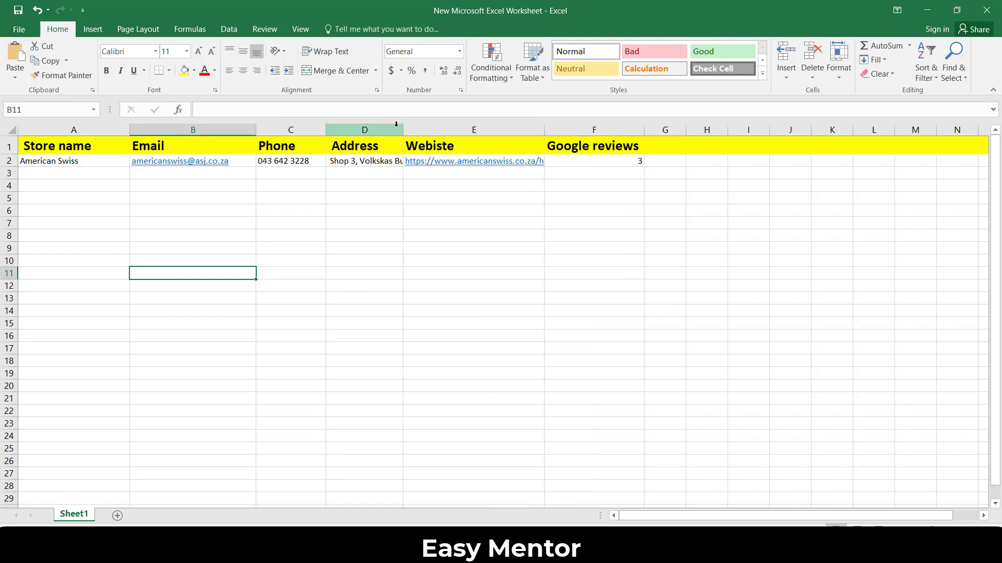
left_click_drag(404, 130, 440, 131)
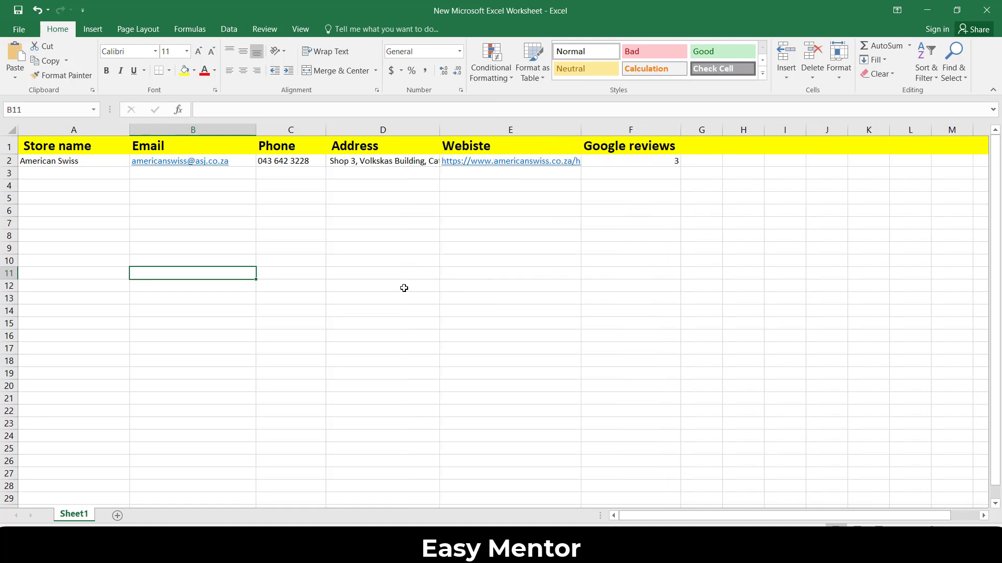
Step: Return to Chrome and close American Swiss's Facebook page and store website
key("alt+Tab")
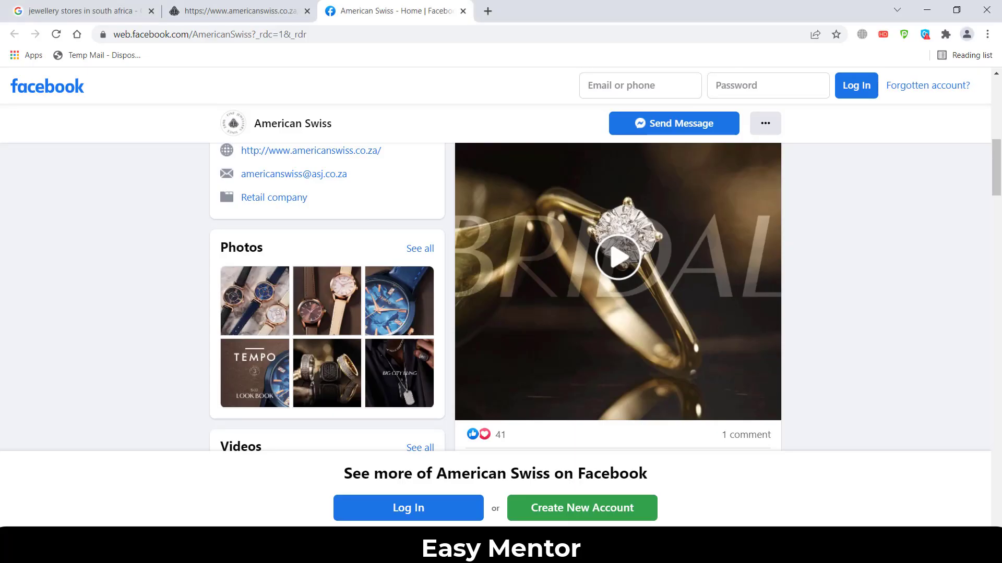
left_click_drag(1000, 157, 999, 95)
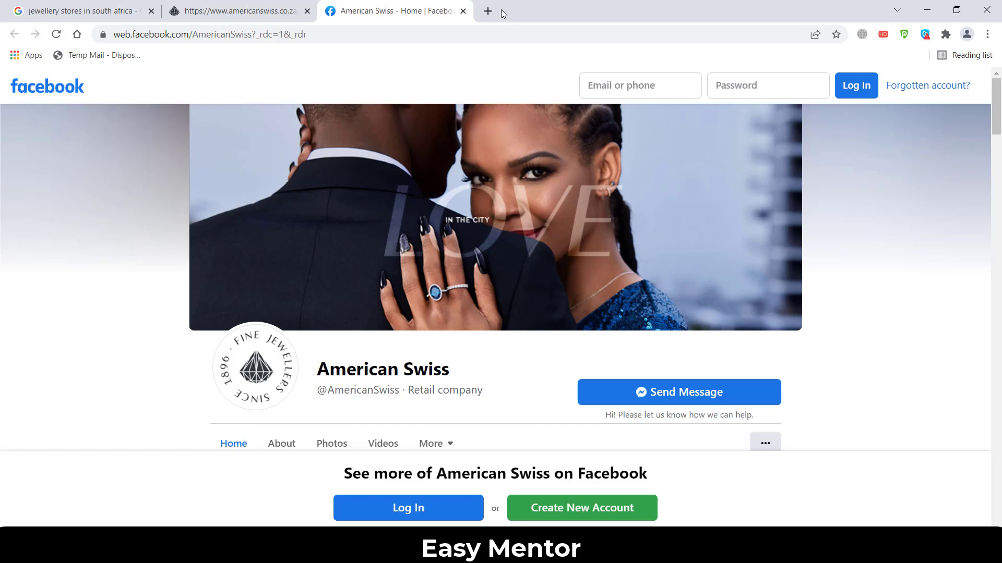
left_click(463, 11)
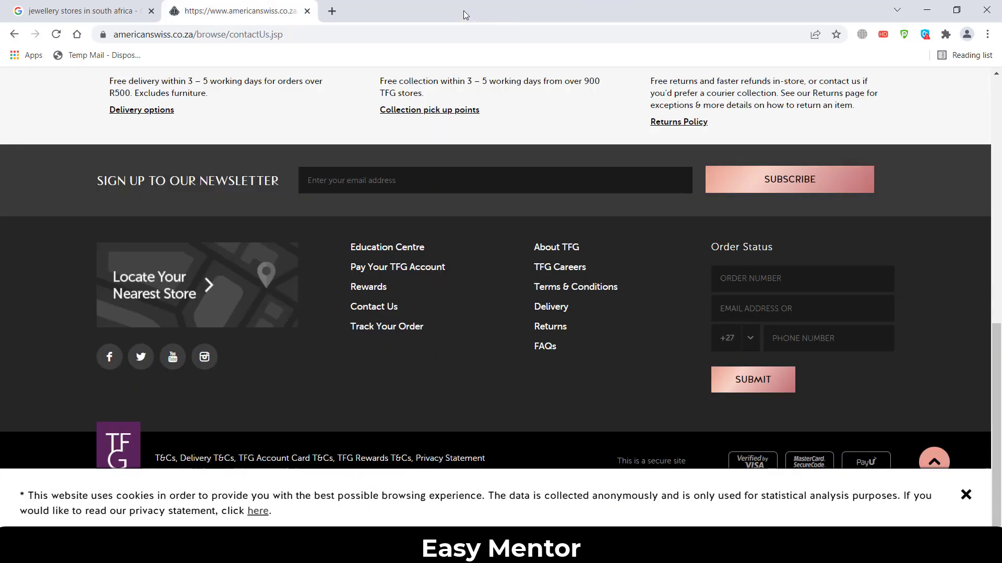
left_click_drag(995, 334, 995, 89)
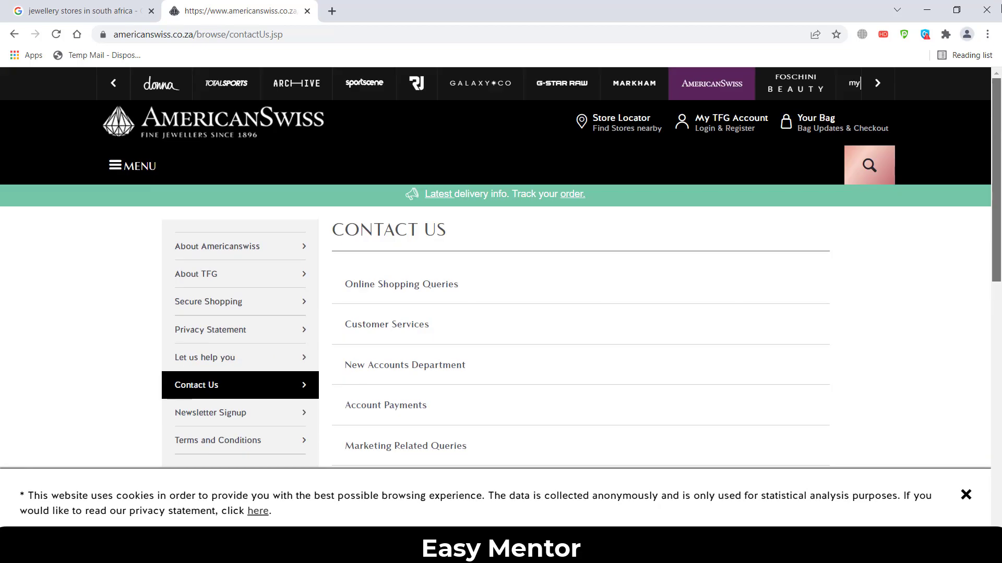
left_click(307, 11)
Step: Close the American Swiss listing in the Google results and open the Havilah Designer Jewellers listing
triple_click(438, 316)
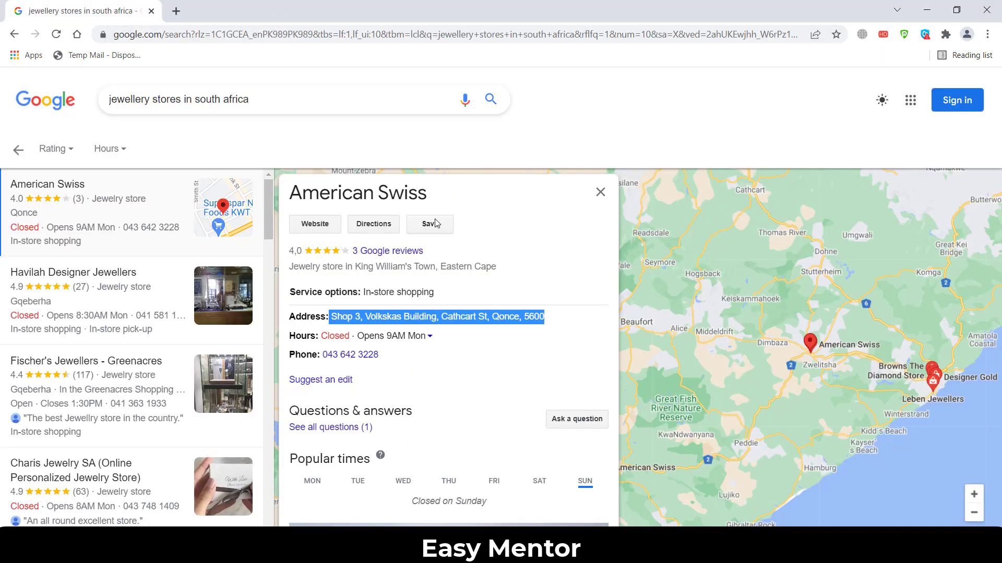
double_click(505, 317)
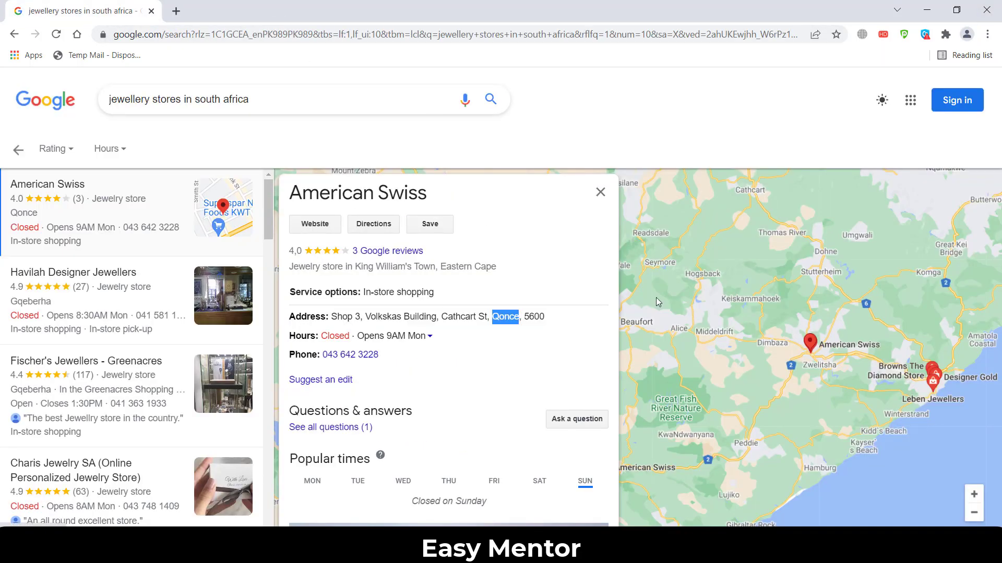
left_click(601, 194)
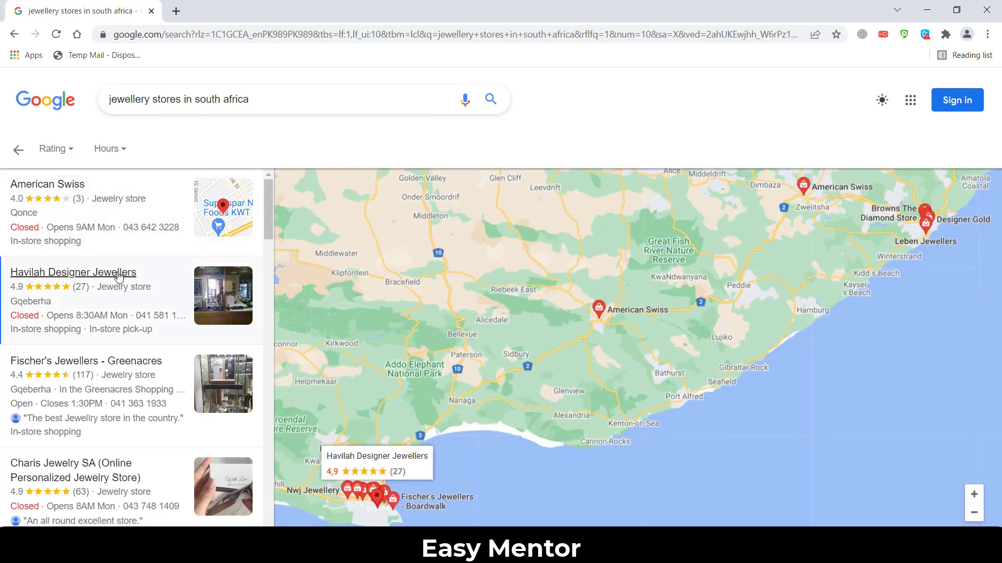
left_click(119, 277)
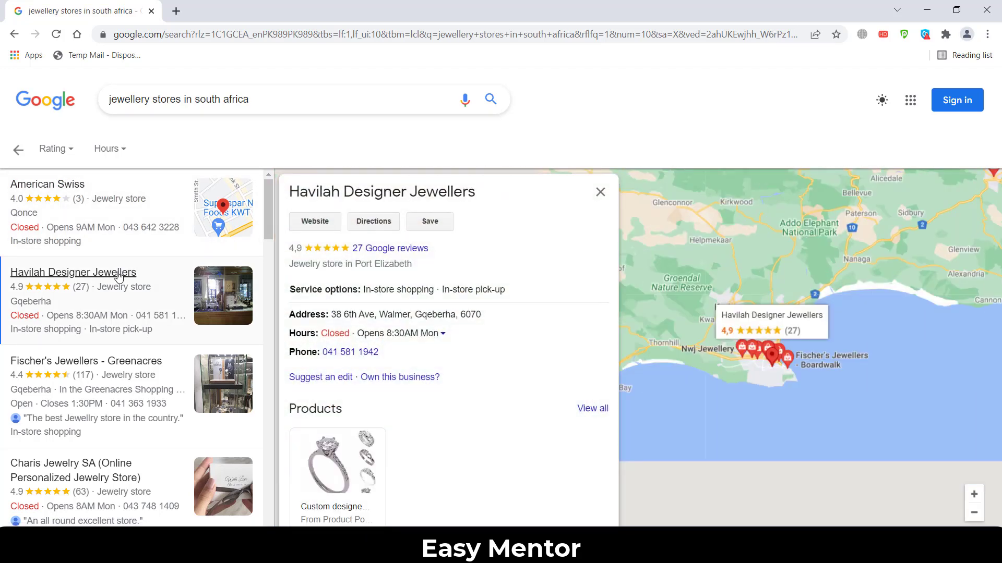
Step: Copy the store name Havilah Designer Jewellers from its Google listing and paste it into cell A3 in Excel
mouse_move(477, 194)
left_mouse_down()
mouse_move(290, 192)
mouse_move(494, 194)
left_mouse_up()
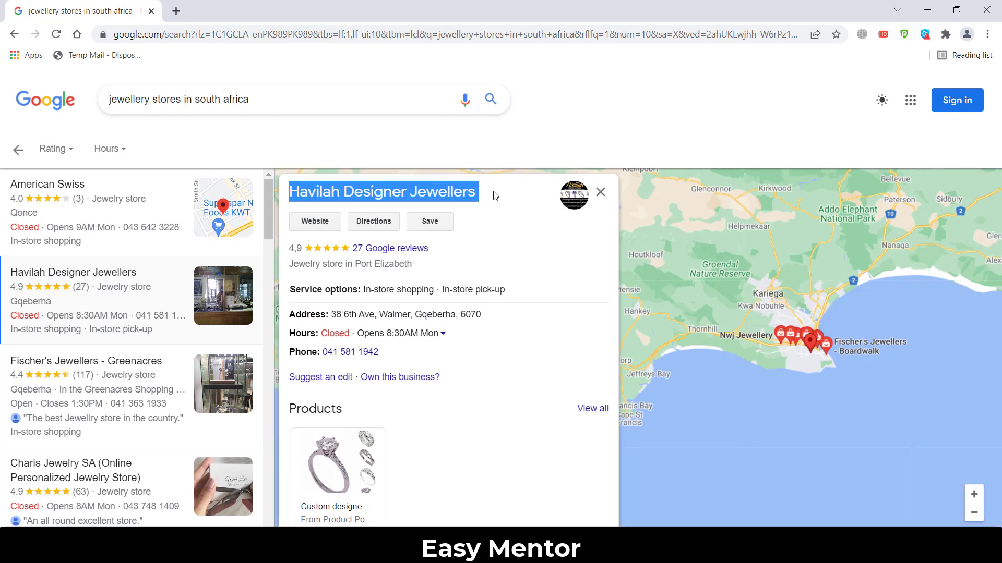
right_click(474, 195)
left_click(474, 200)
right_click(449, 188)
left_click(472, 197)
key("alt+Tab")
left_click(53, 173)
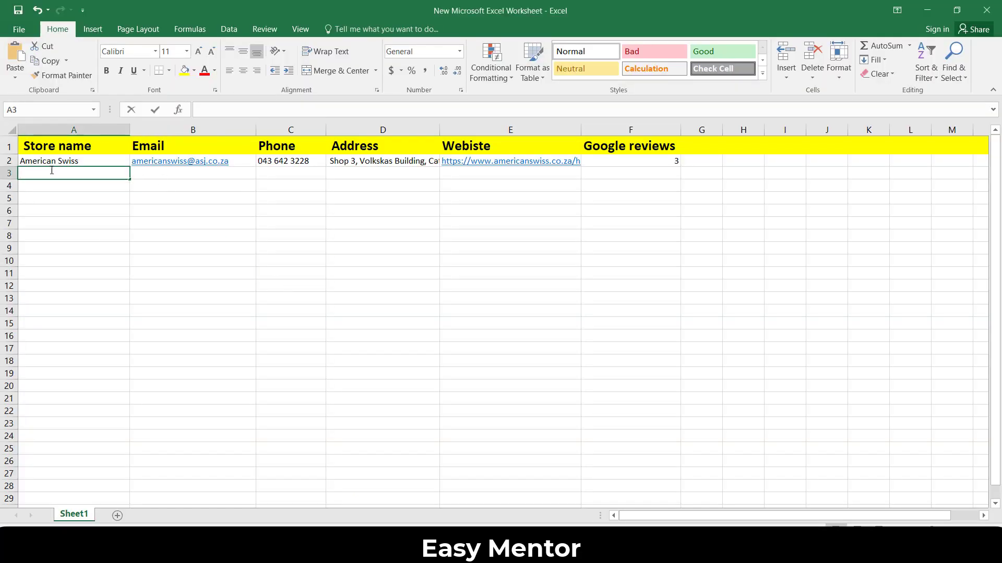
right_click(52, 170)
left_click(77, 228)
left_click(118, 310)
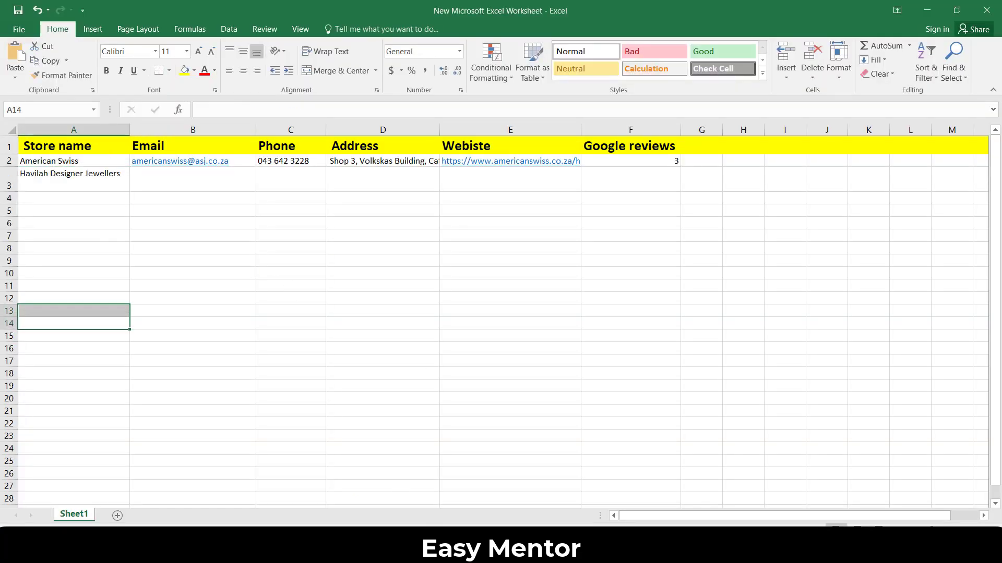
Step: Check Havilah's review count on Google in Chrome and enter 27 in cell F3 of the Excel sheet
key("alt+Tab")
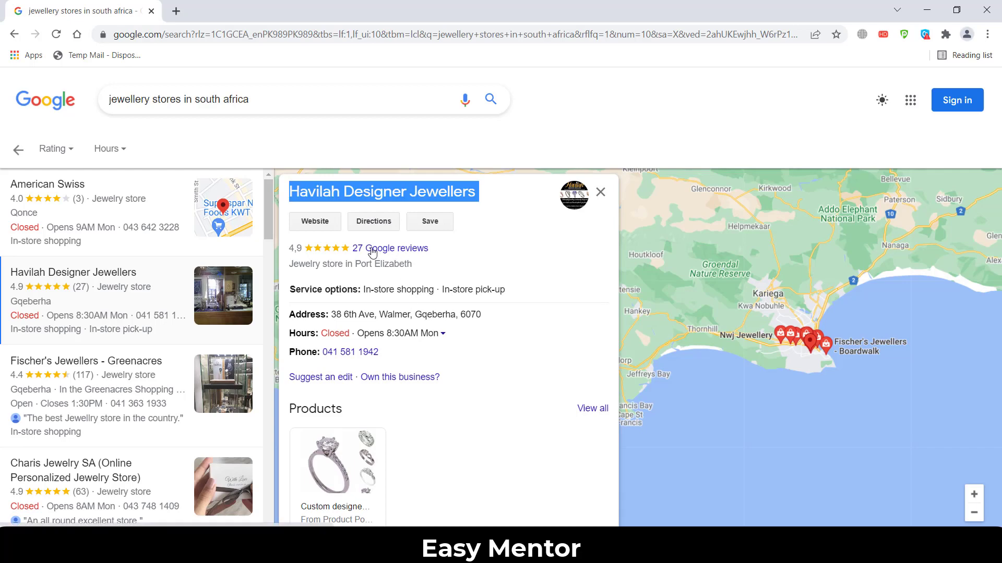
key("alt+Tab")
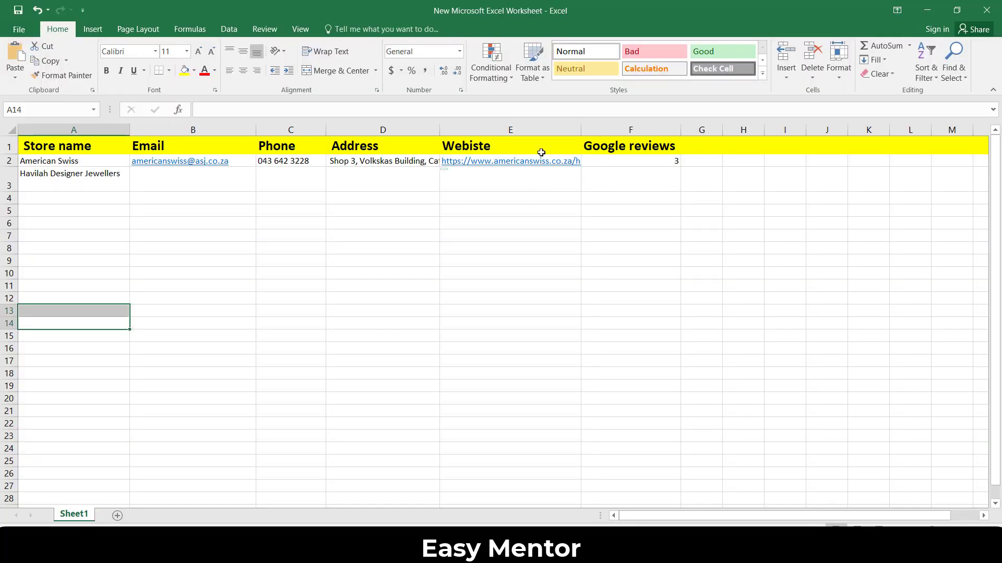
left_click(611, 160)
double_click(614, 176)
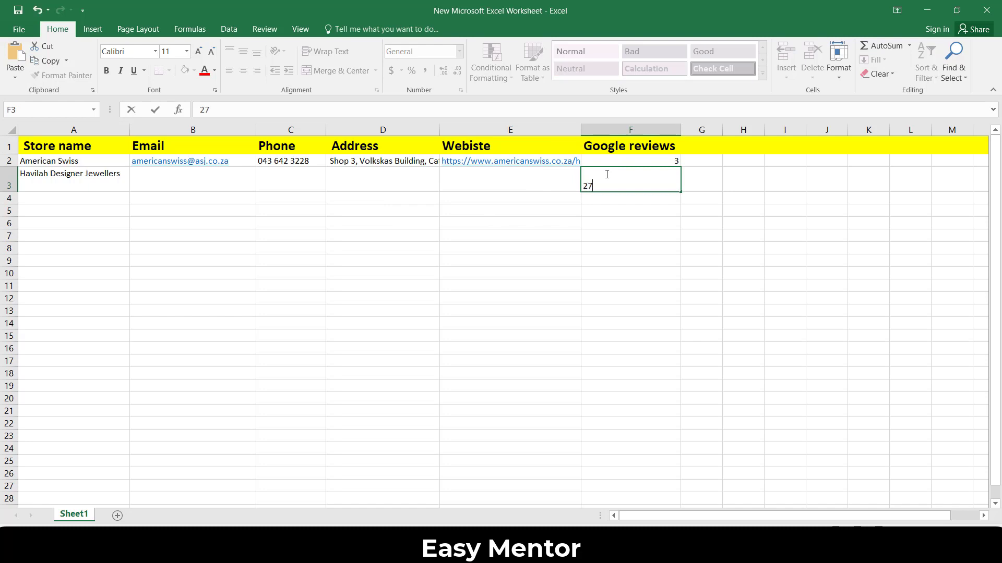
left_click(528, 260)
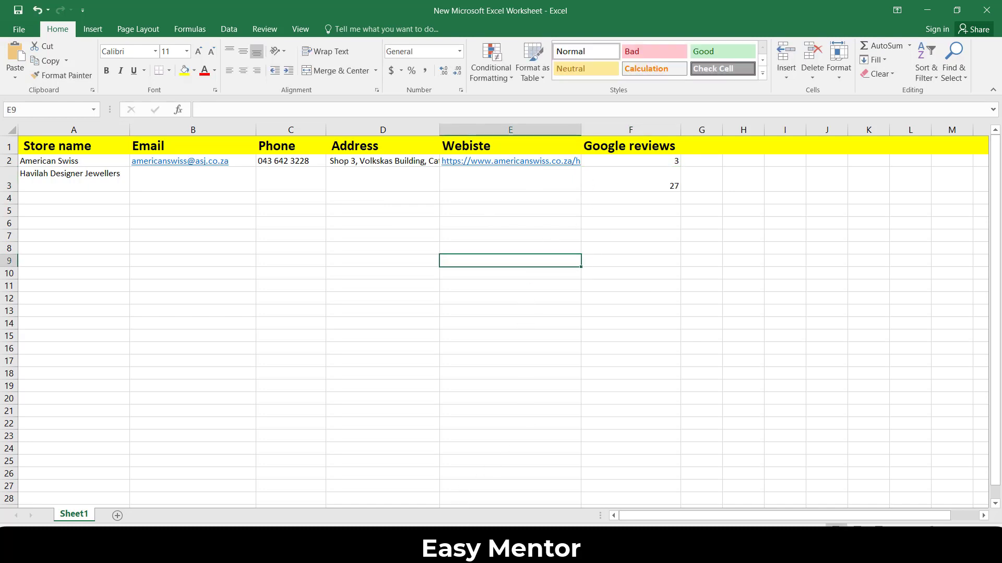
Step: Open Havilah's website in Chrome, copy its web address and paste it into cell E3 in Excel
key("alt+Tab")
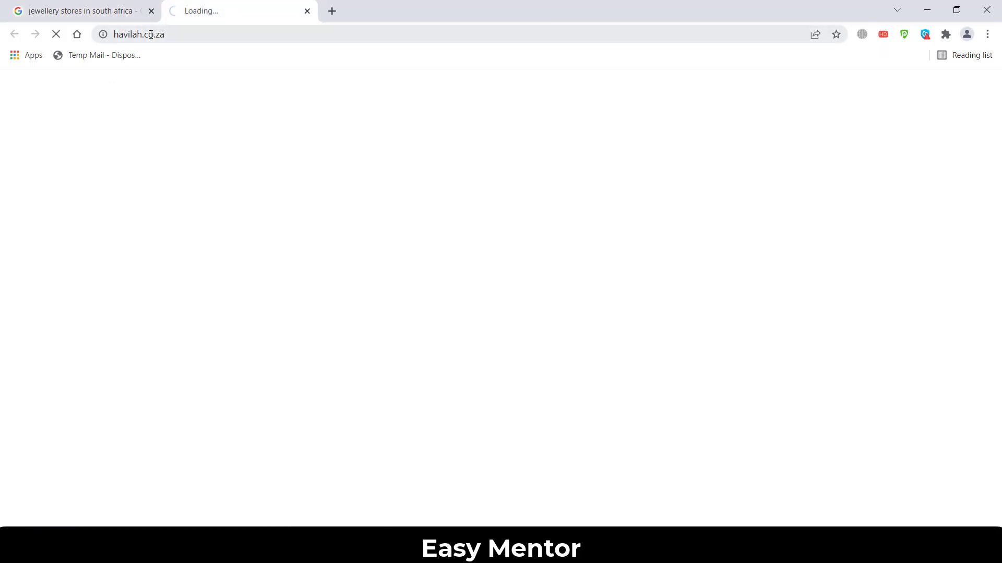
right_click(150, 34)
left_click(178, 108)
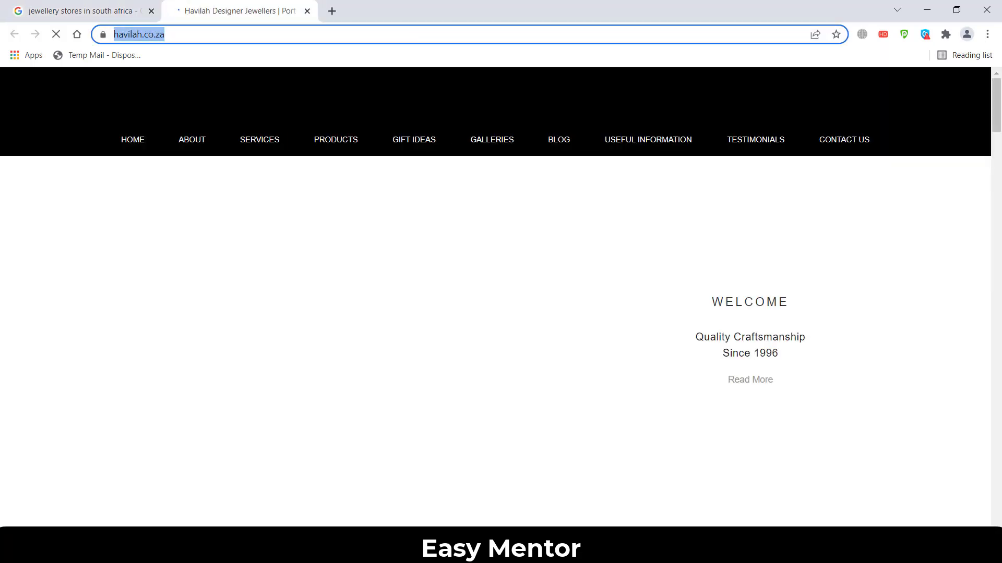
key("alt+Tab")
double_click(507, 183)
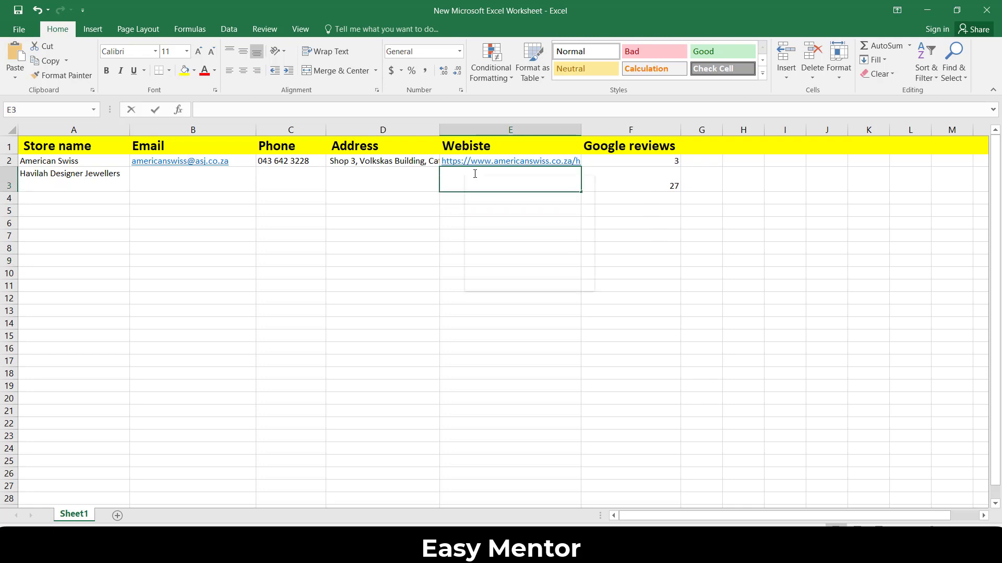
right_click(464, 169)
left_click(485, 230)
left_click(503, 307)
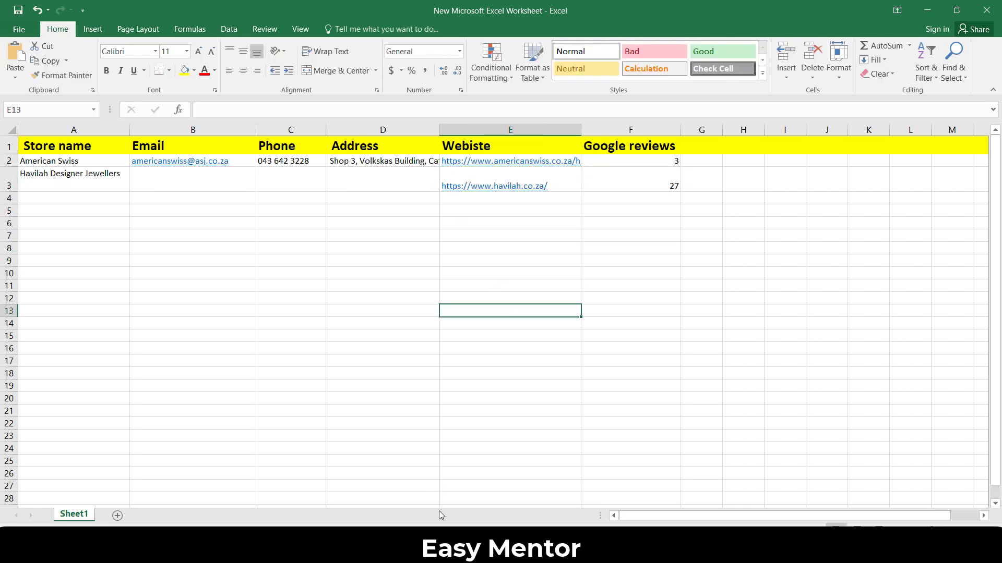
Step: Return to Chrome, open the Contact Us page of Havilah's website and copy the owner/manager's email address
key("alt+Tab")
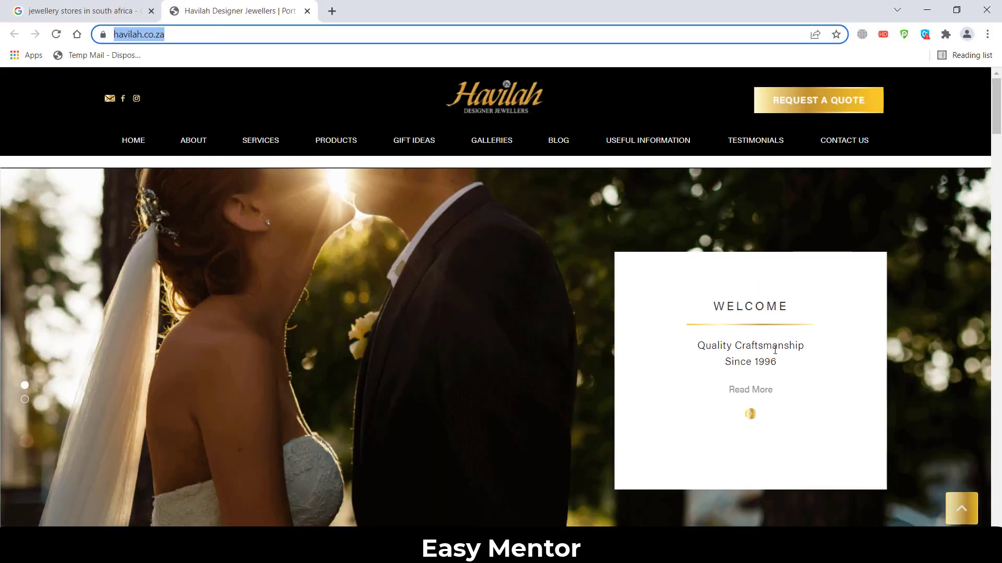
left_click(860, 140)
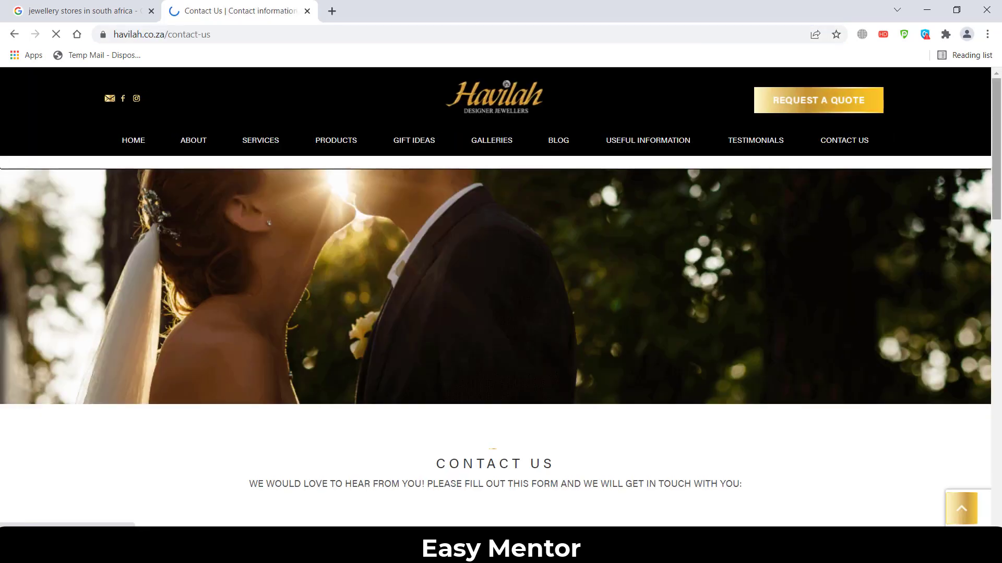
scroll(999, 256, "down", 6)
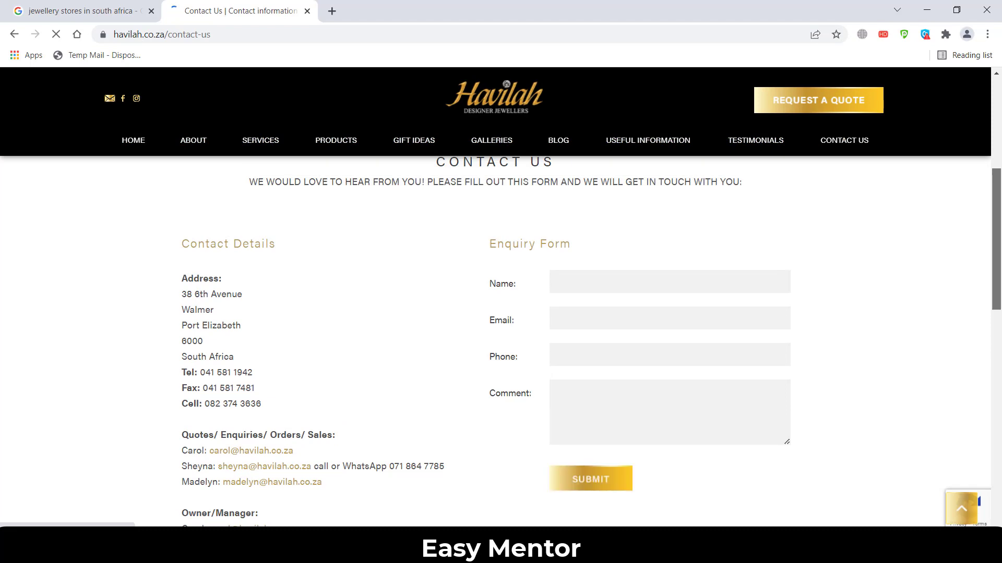
left_click_drag(999, 256, 999, 298)
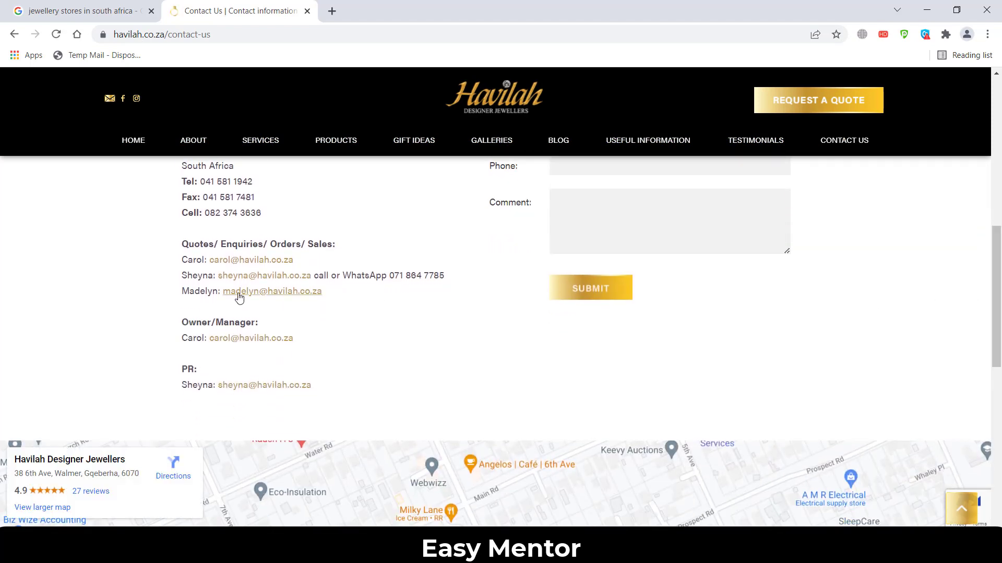
right_click(255, 345)
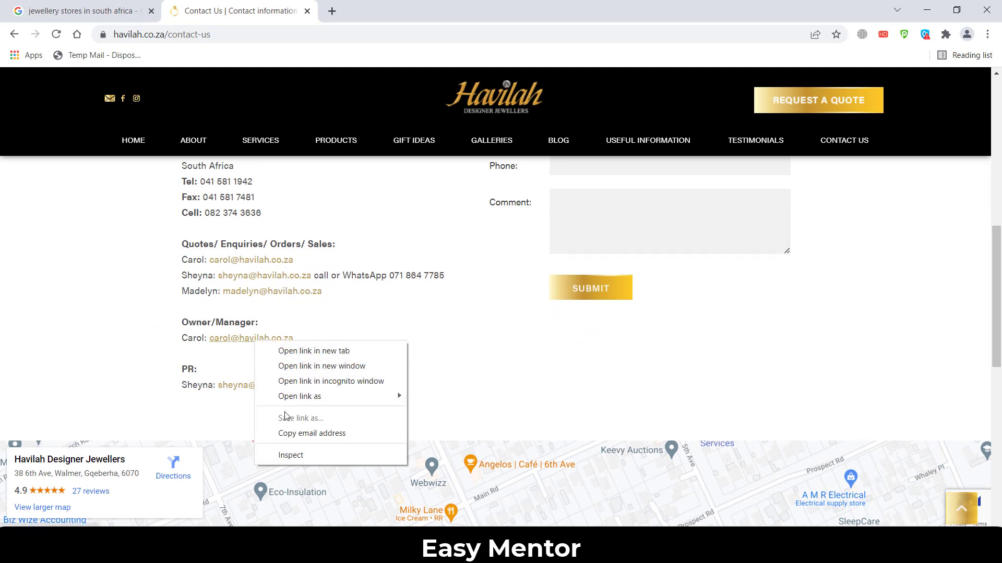
left_click(297, 434)
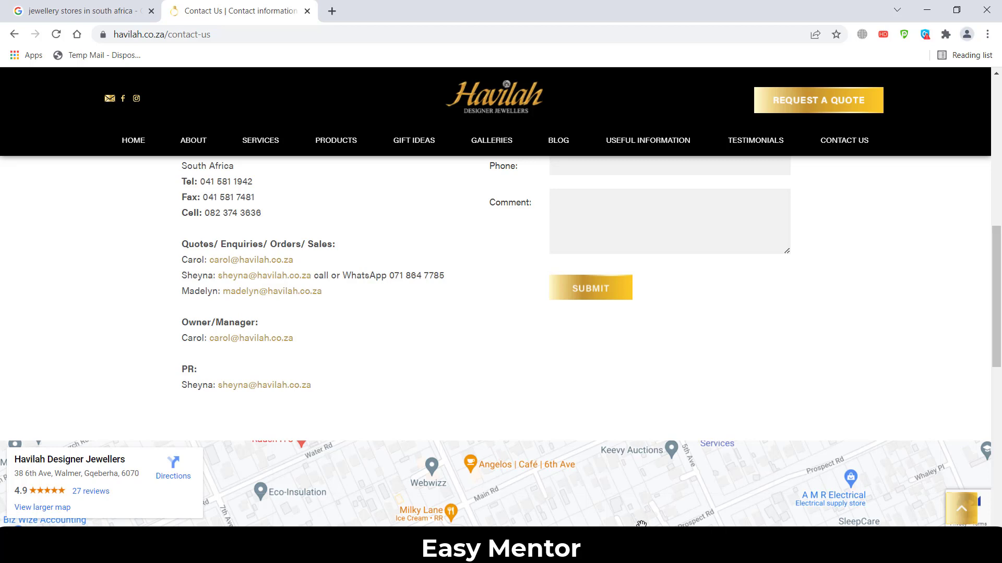
Step: Switch to Excel and paste the copied owner/manager email address into cell B3 for Havilah Designer Jewellers
key("alt+Tab")
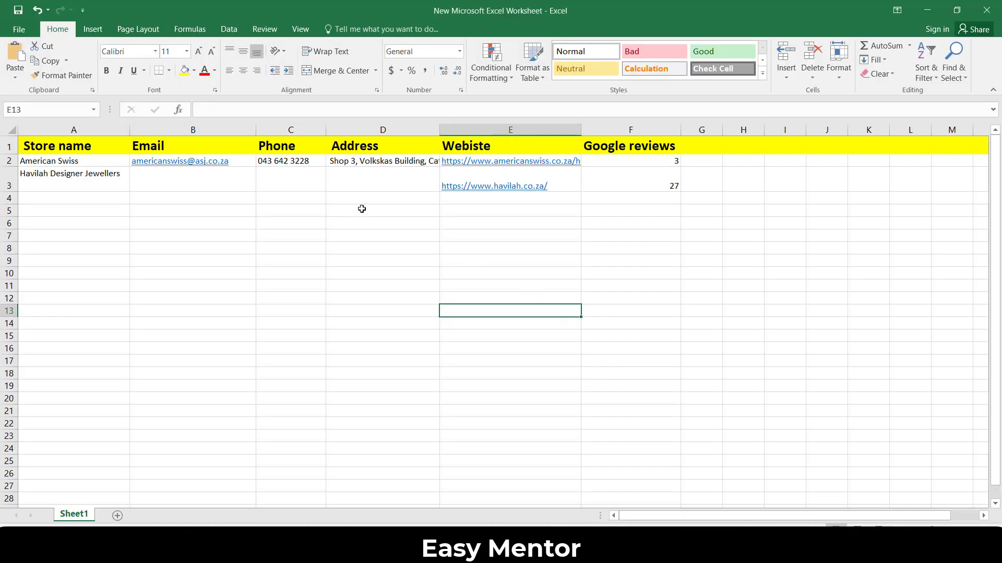
left_click(161, 175)
right_click(162, 175)
left_click(188, 231)
left_click(197, 284)
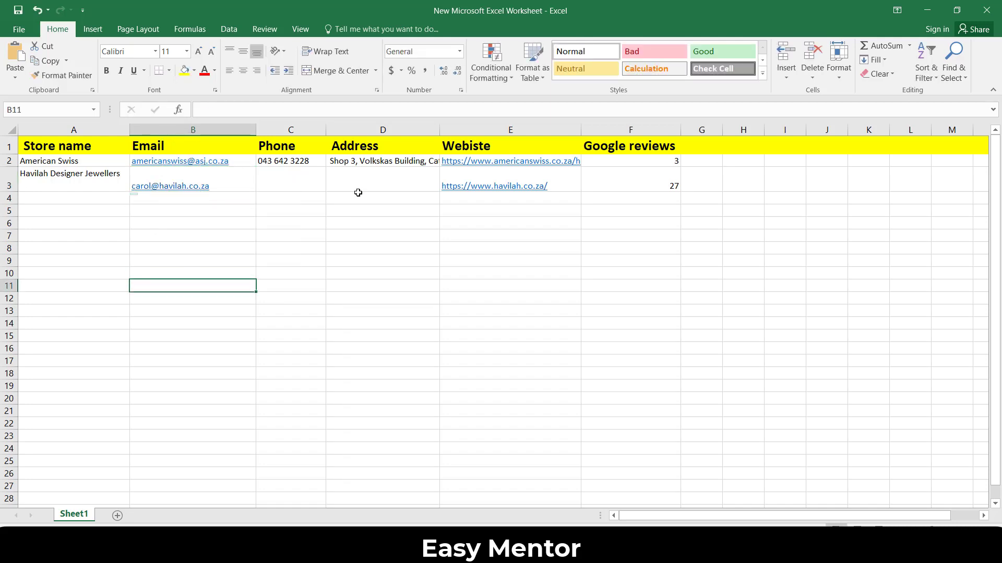
Step: Copy the cell phone number from Havilah's contact page in Chrome and paste it into cell C3 in Excel
key("alt+Tab")
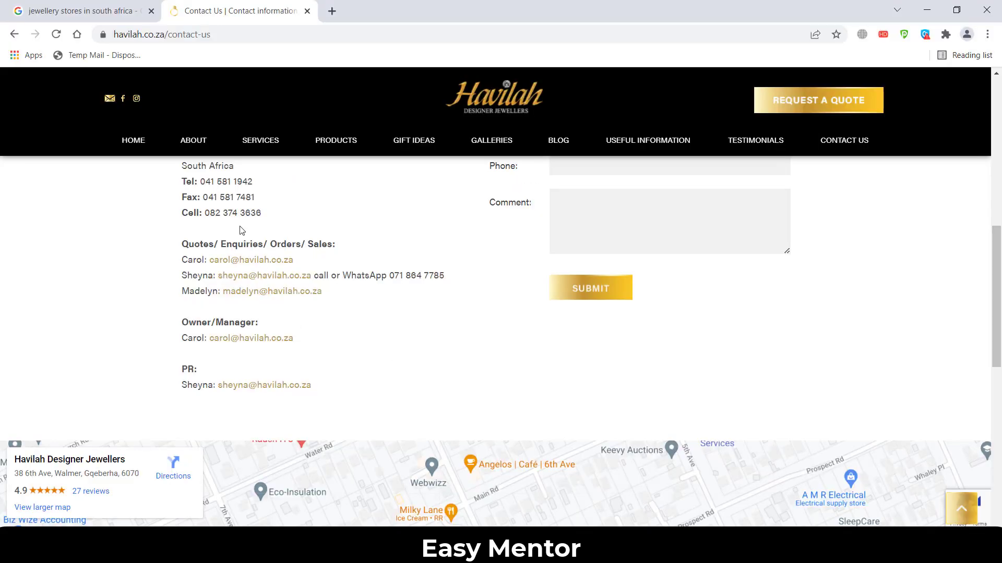
scroll(965, 297, "up", 1)
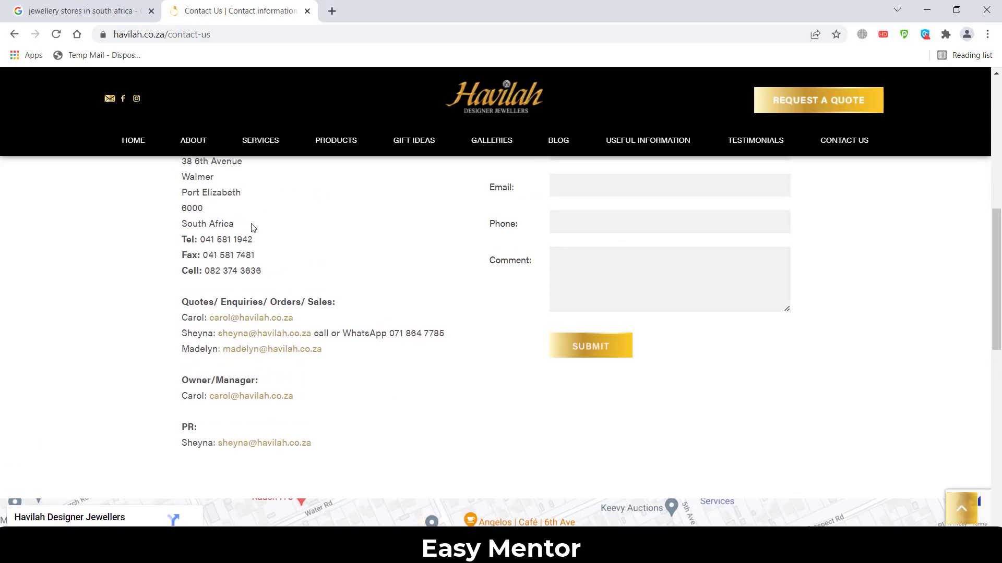
left_click_drag(250, 238, 203, 242)
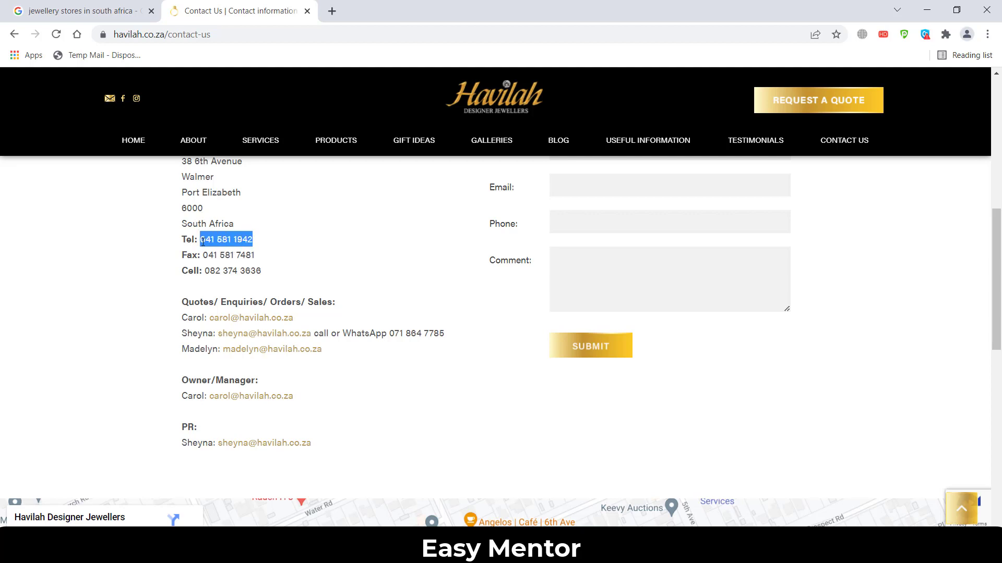
left_click_drag(262, 273, 204, 273)
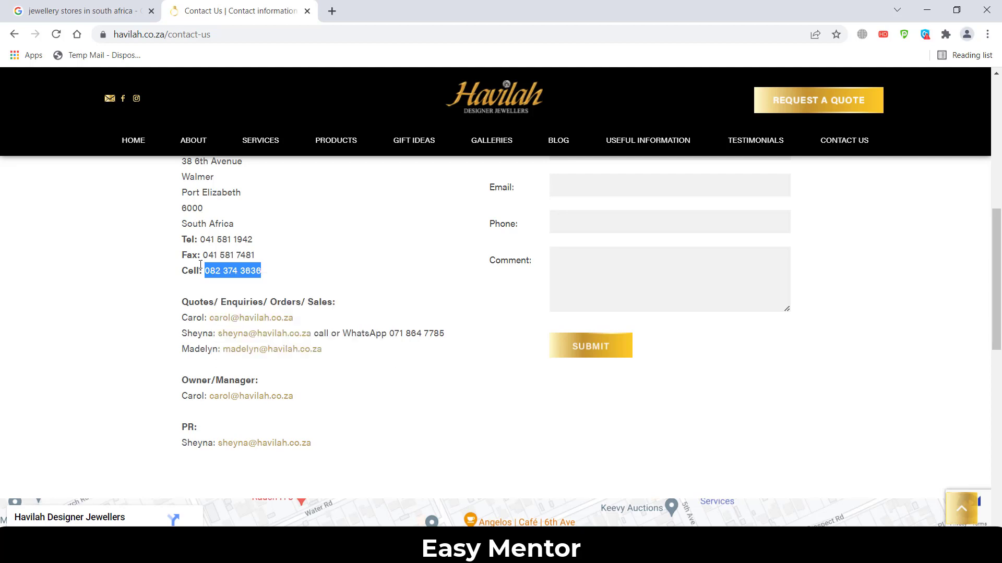
key("alt+Tab")
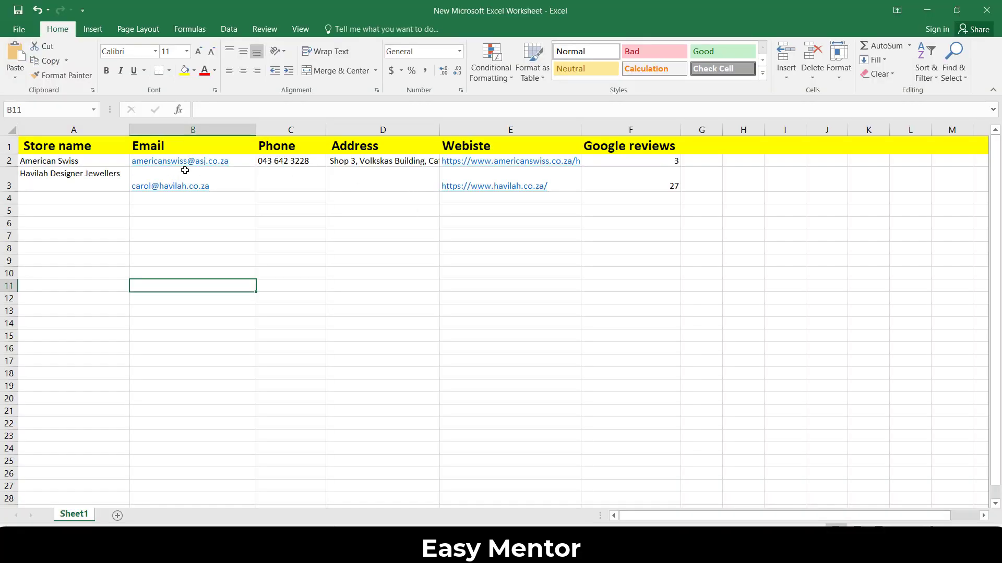
double_click(275, 178)
right_click(275, 178)
left_click(304, 232)
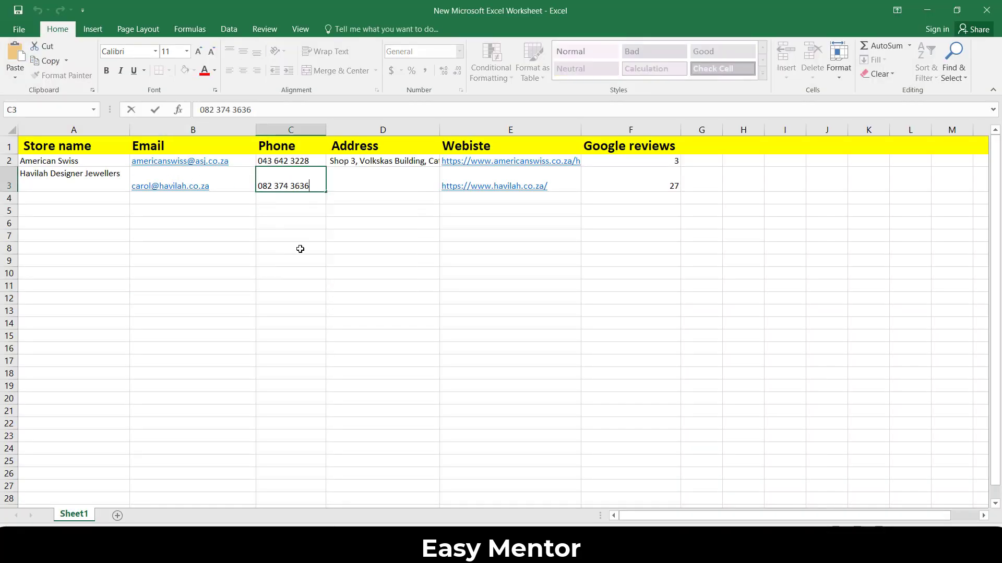
left_click(300, 248)
Step: Copy Havilah's street address from its Google listing in Chrome and paste it into cell D3 in Excel
key("alt+Tab")
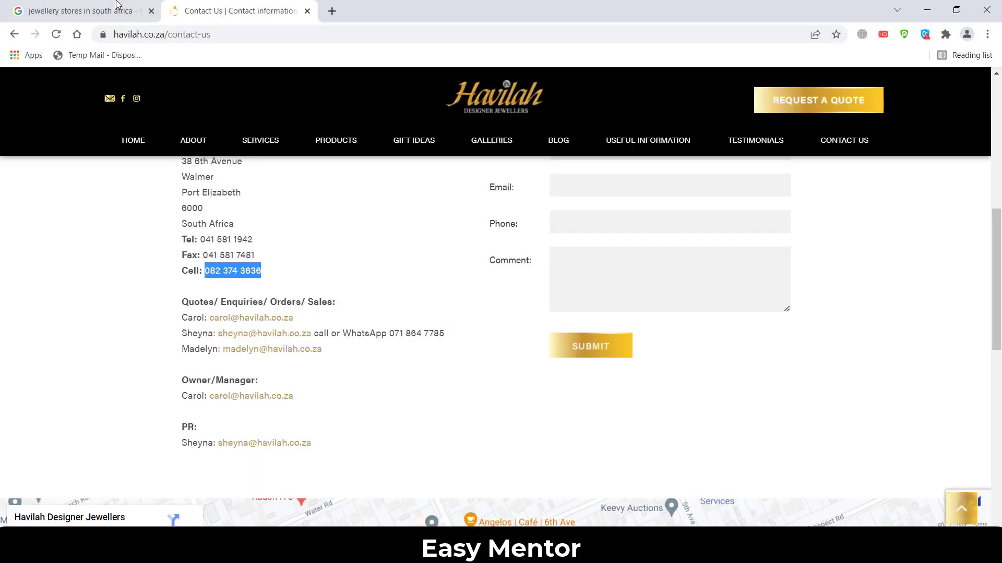
left_click(117, 6)
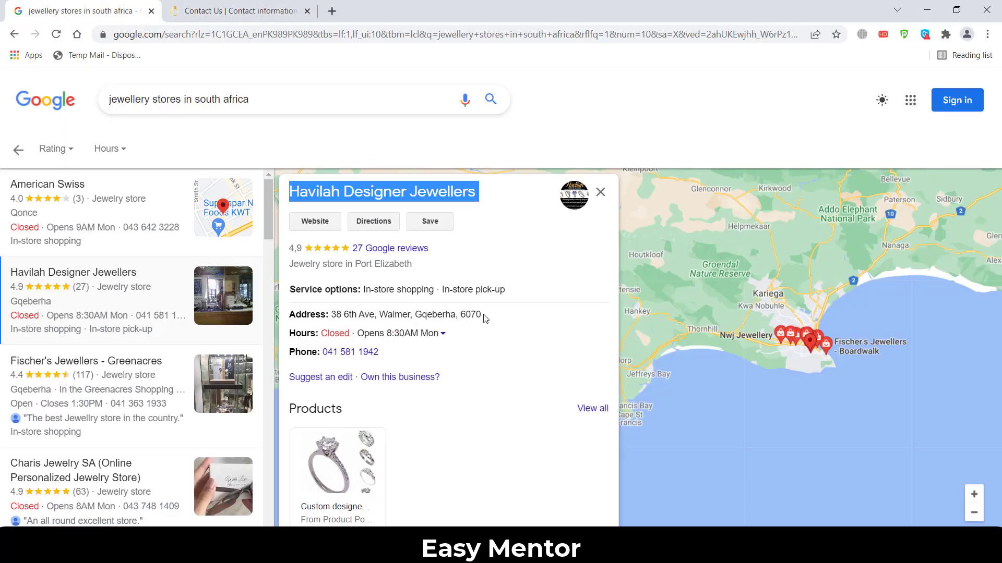
left_click_drag(484, 318, 335, 318)
right_click(355, 317)
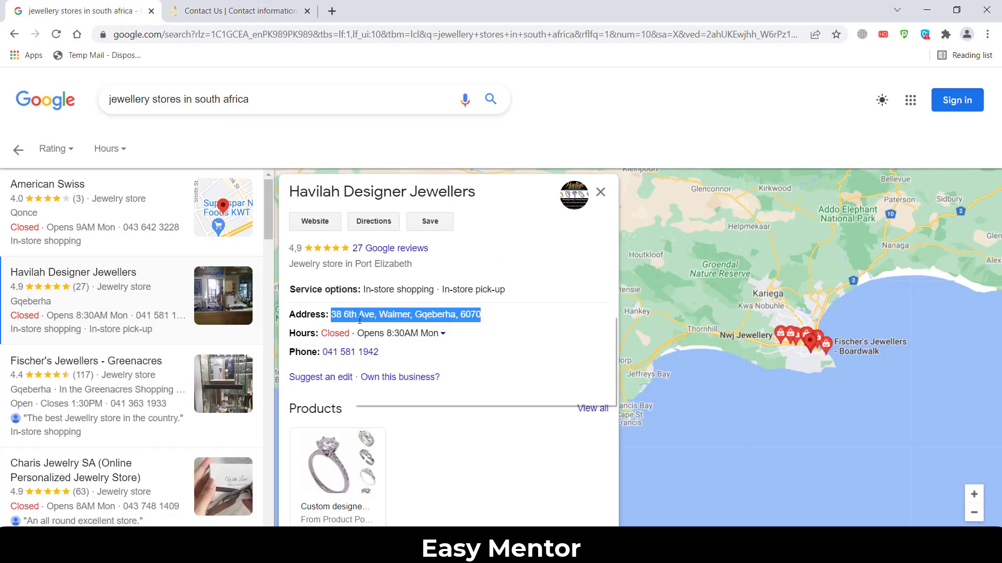
left_click(375, 327)
key("alt+Tab")
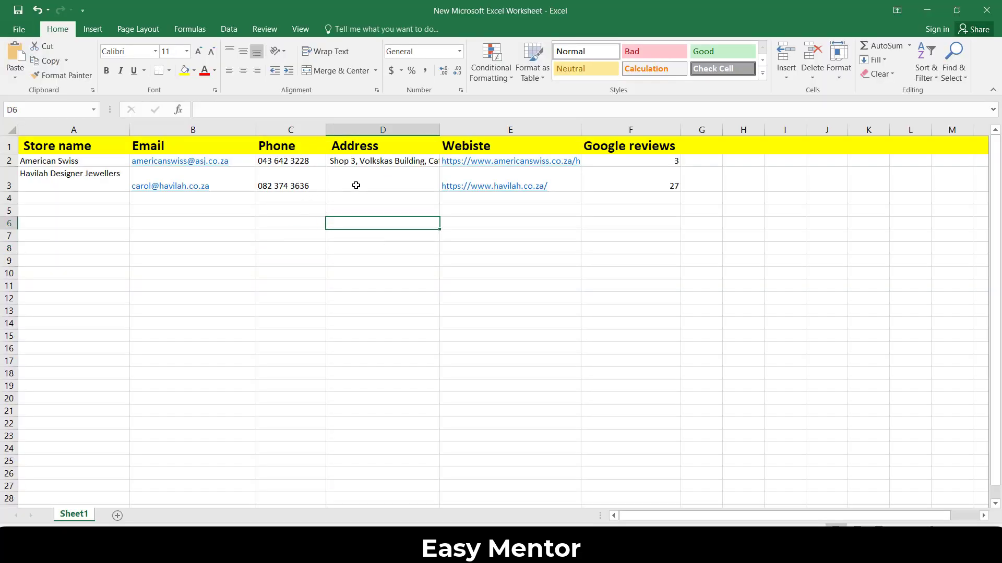
left_click(353, 183)
right_click(353, 180)
left_click(379, 235)
left_click(390, 295)
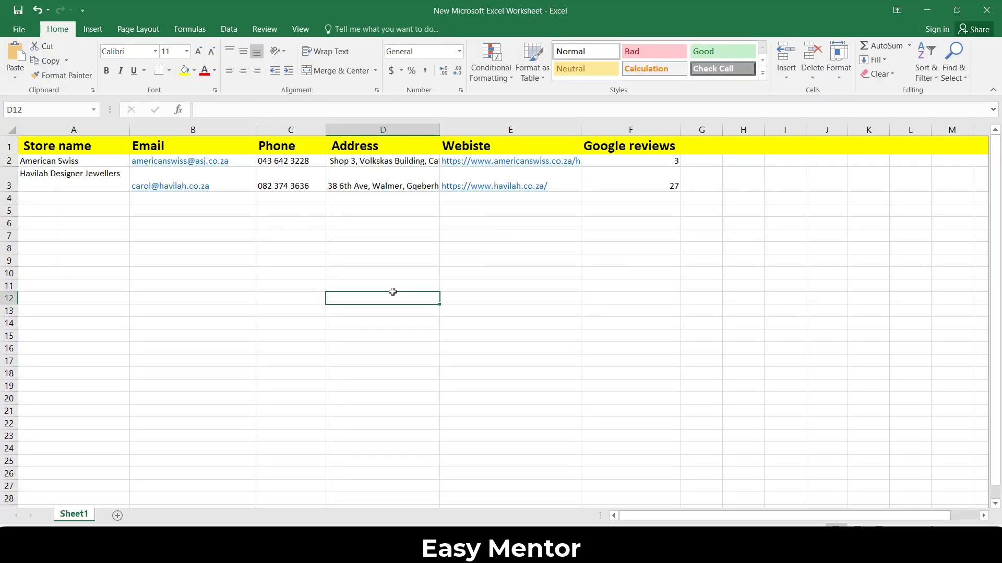
left_click(262, 313)
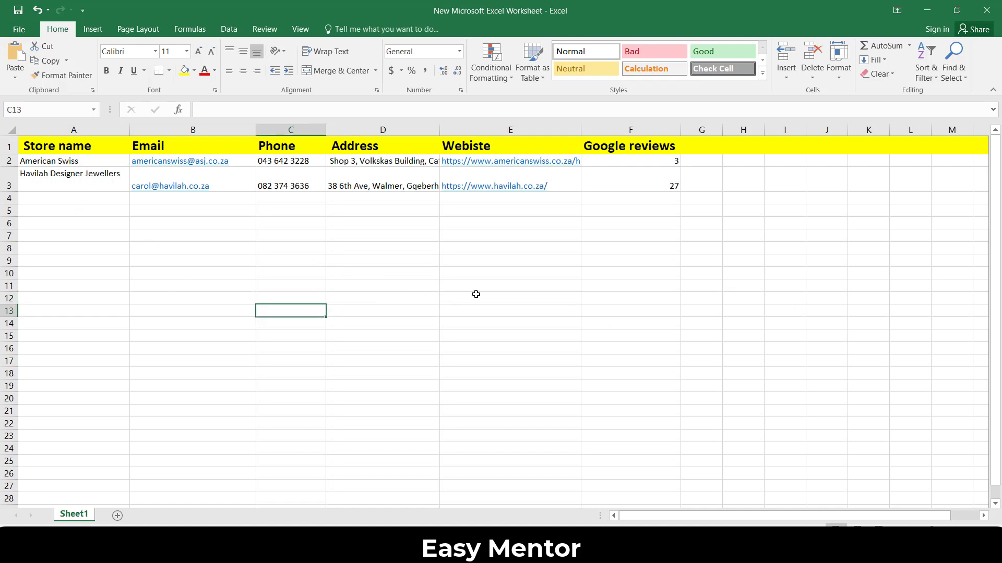
Step: Open the Fischer's Jewellers - Greenacres listing on Google in Chrome, copy the store name and paste it into cell A4 in Excel
key("alt+Tab")
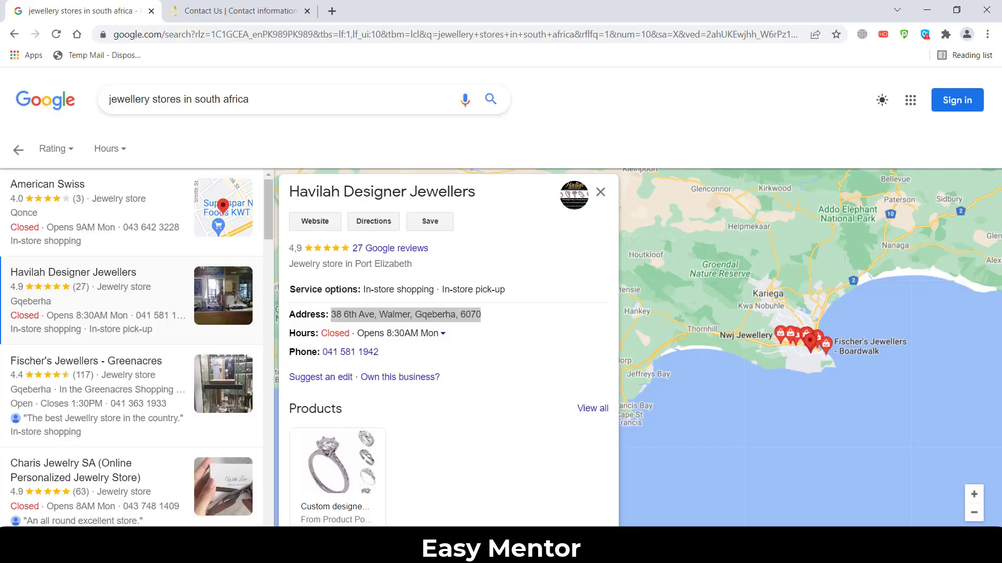
left_click_drag(330, 314, 481, 314)
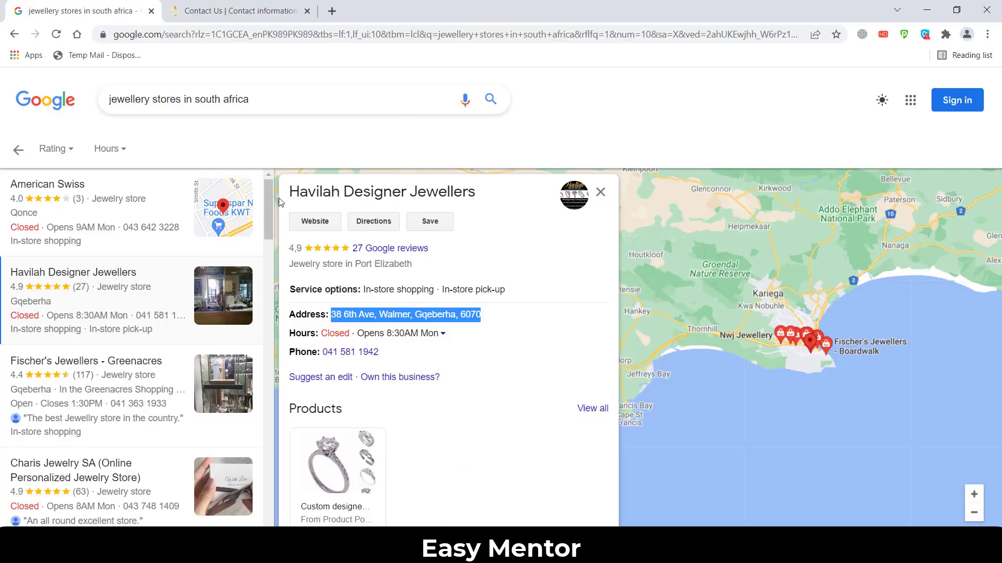
left_click(102, 367)
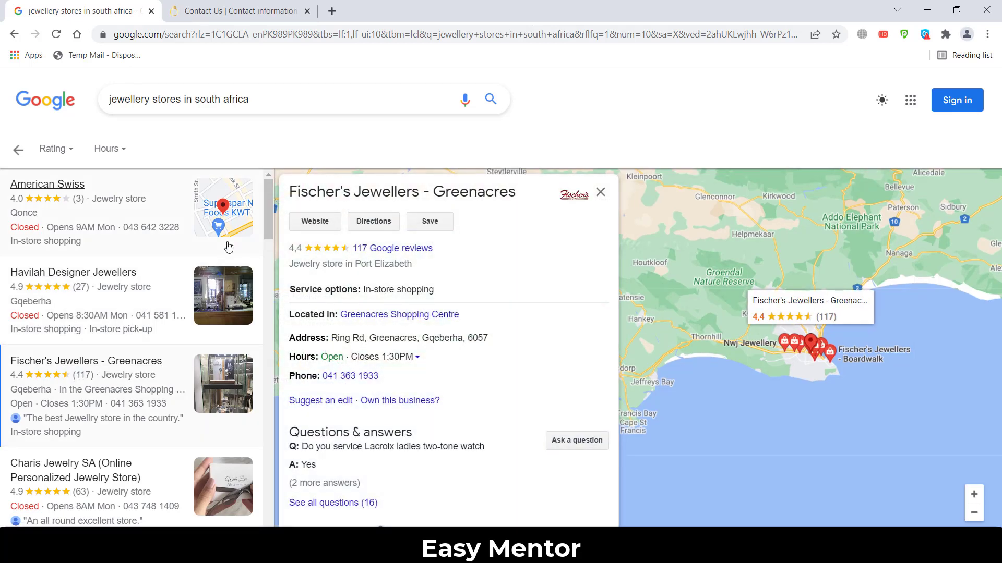
left_click_drag(528, 195, 288, 192)
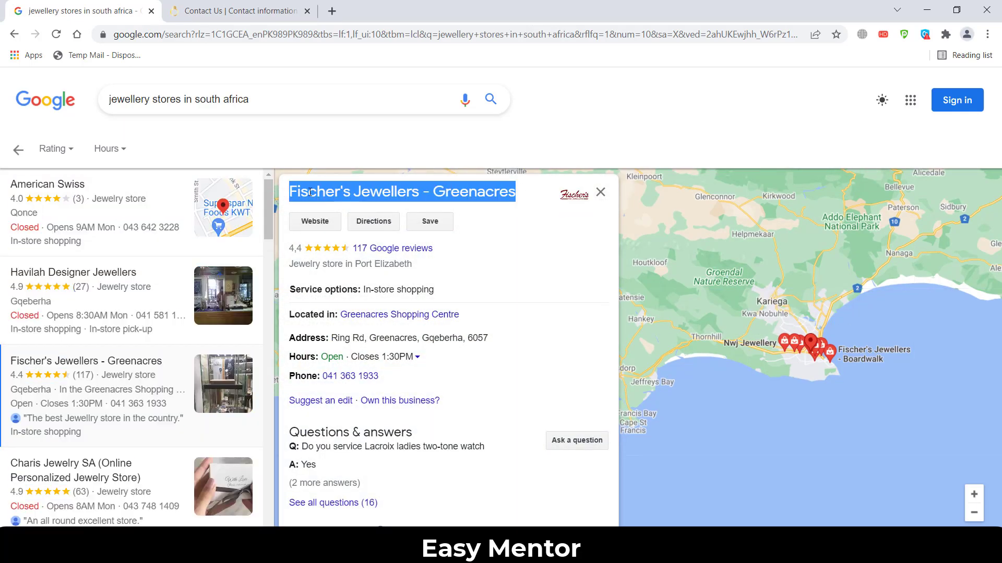
right_click(489, 189)
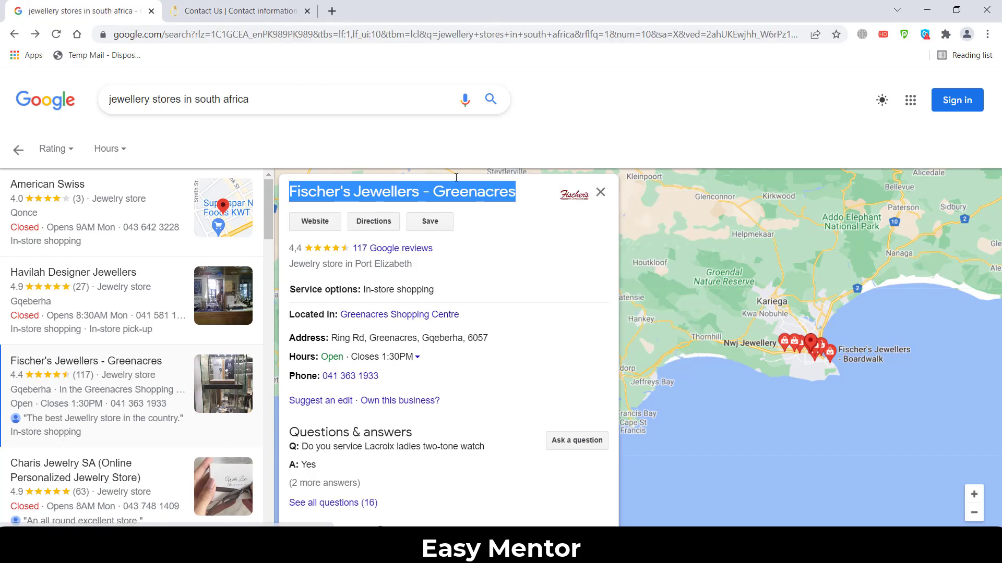
right_click(488, 196)
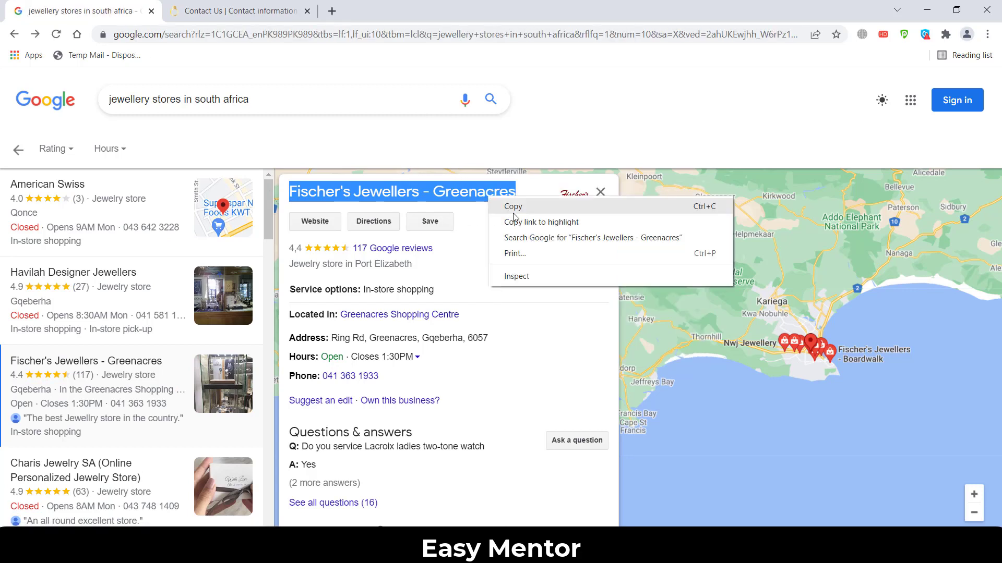
left_click(515, 210)
key("alt+Tab")
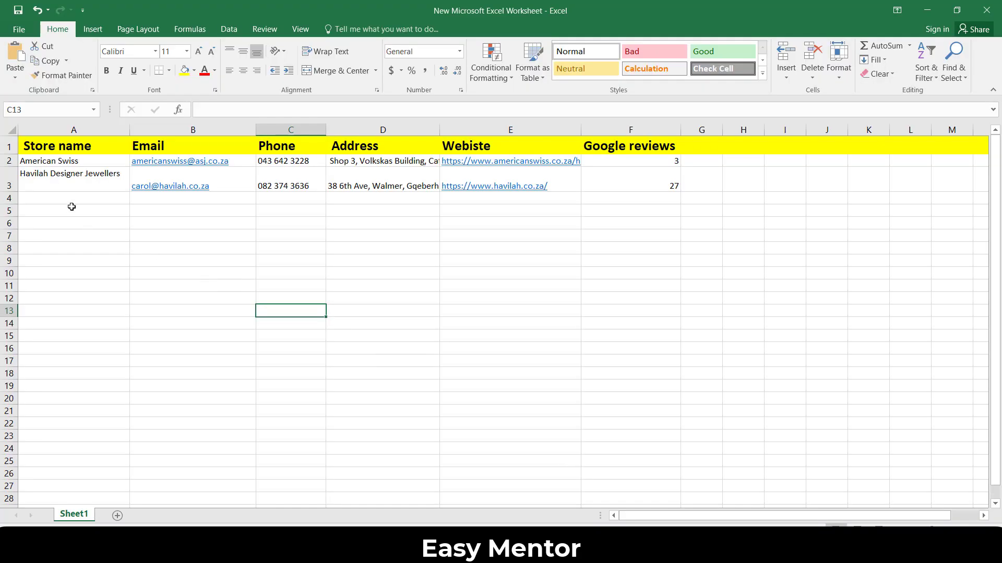
left_click(48, 202)
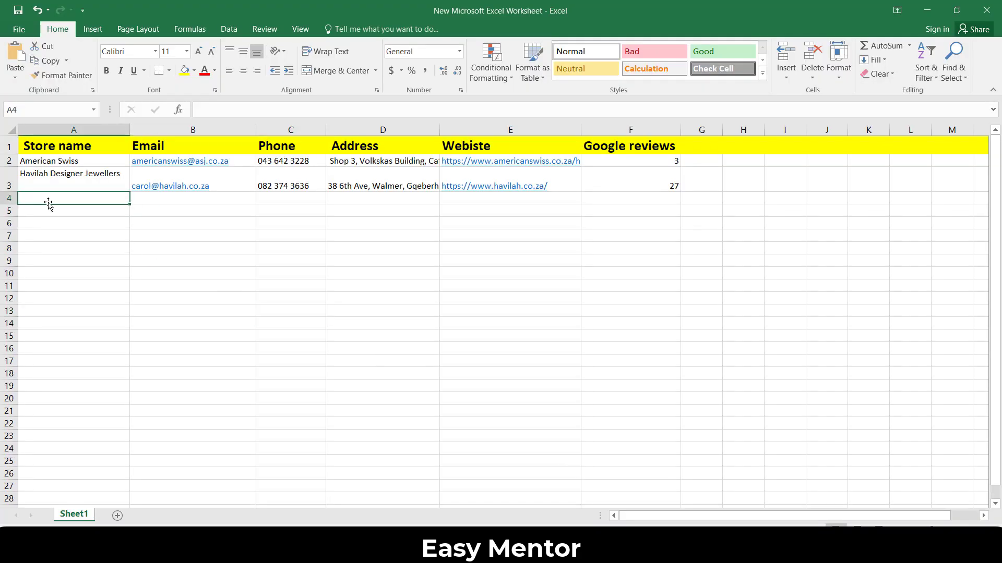
right_click(48, 202)
left_click(75, 257)
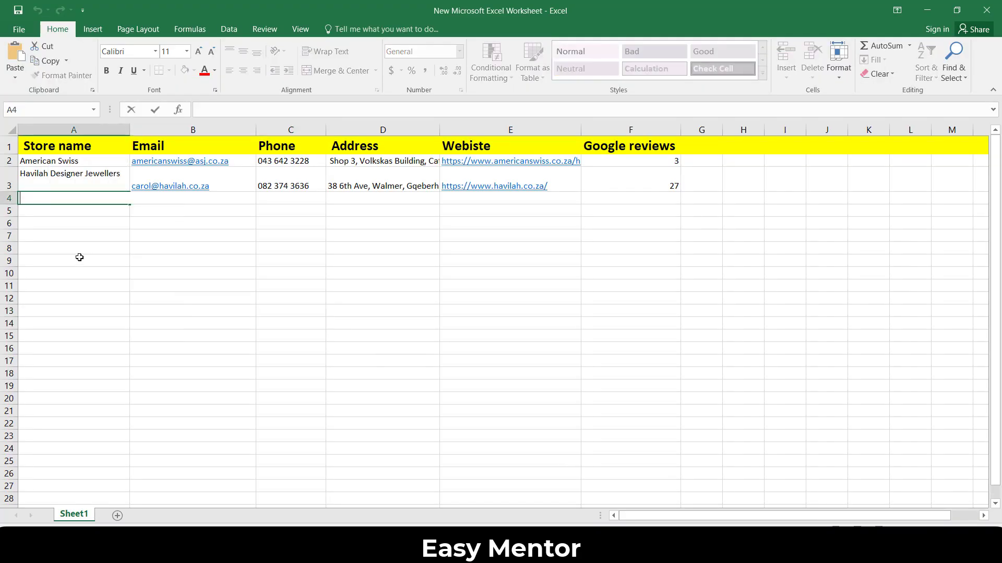
left_click(94, 298)
Step: Open Fischer's website in a new tab from its Google listing in Chrome, and enter 117 Google reviews in cell F4 in Excel
key("alt+Tab")
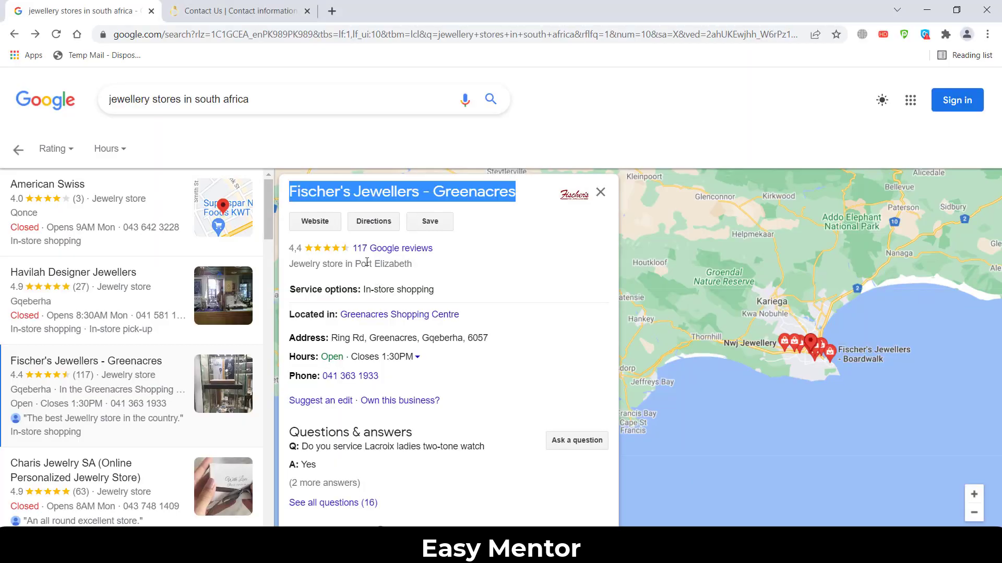
right_click(318, 226)
left_click(344, 231)
key("alt+Tab")
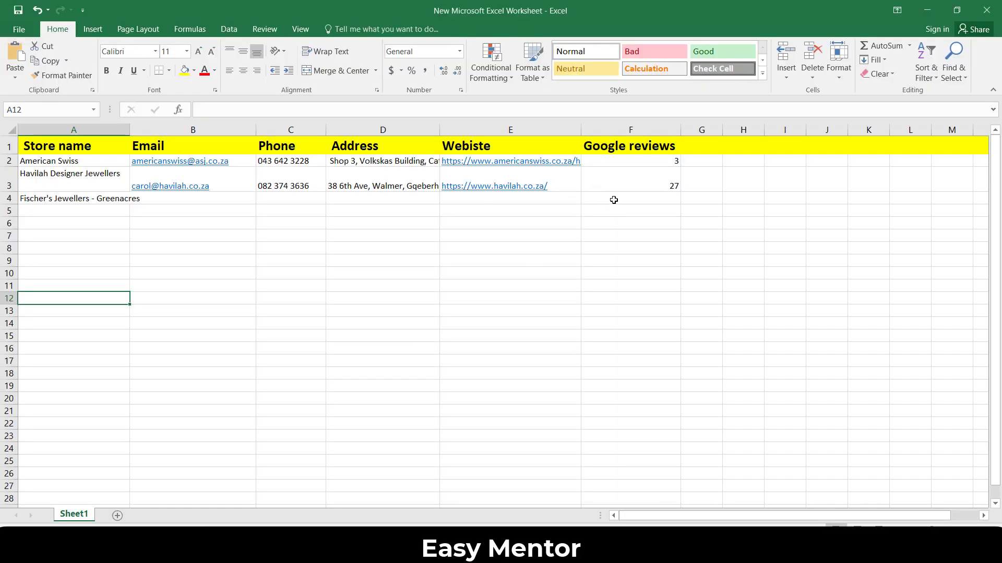
double_click(614, 200)
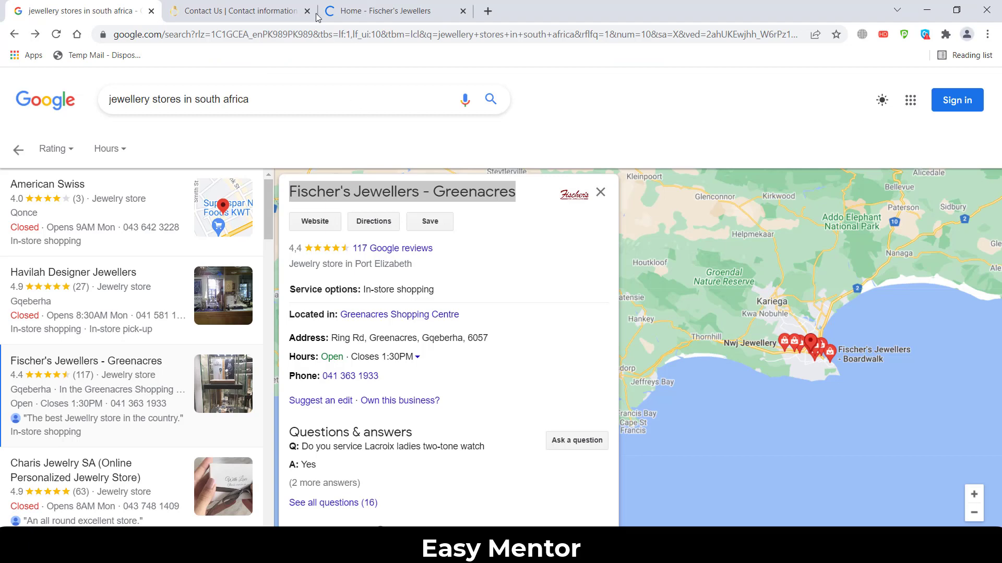
Step: In Chrome, close the Fischer's and Havilah website tabs and reopen Fischer's website in a new tab from its Google listing
left_click(320, 15)
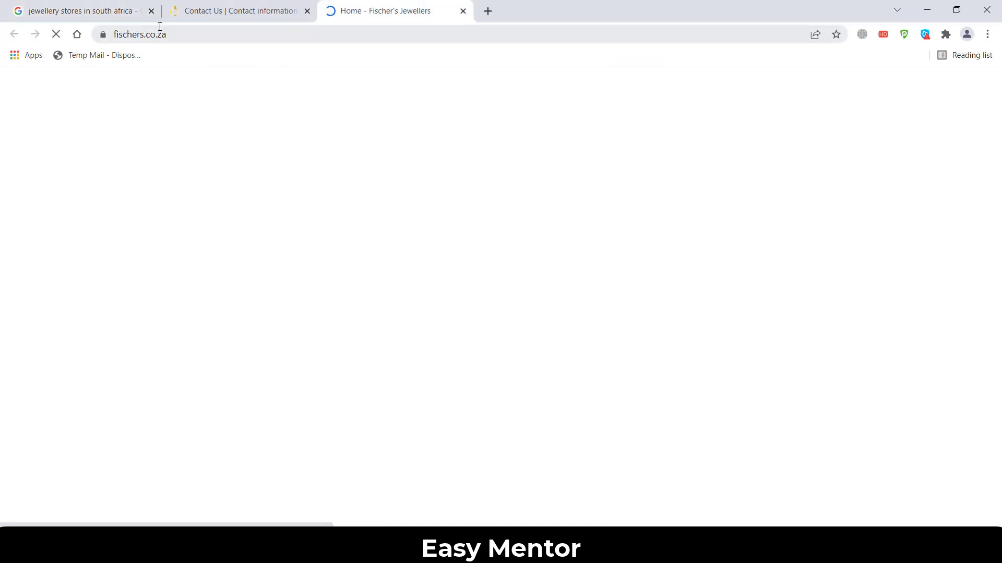
left_click(462, 11)
left_click(307, 11)
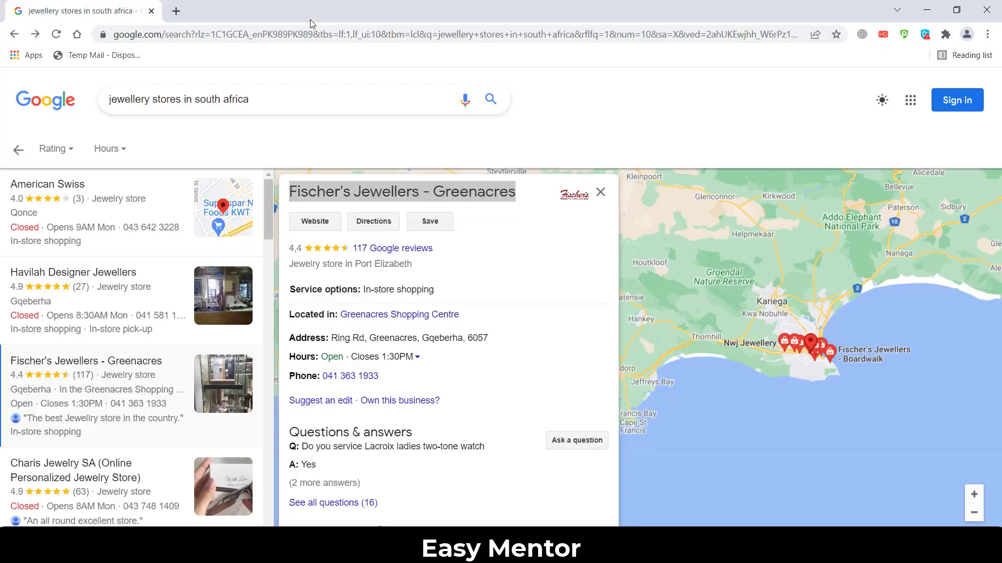
right_click(314, 221)
left_click(344, 233)
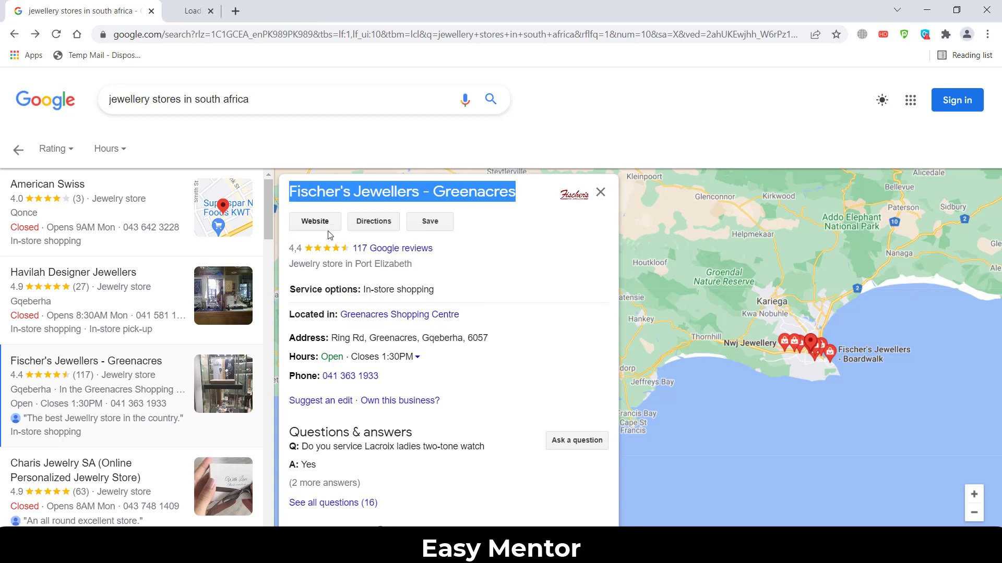
Step: Copy the web address of Fischer's website and paste it into cell E4 in Excel
left_click(194, 11)
left_click(161, 33)
right_click(156, 34)
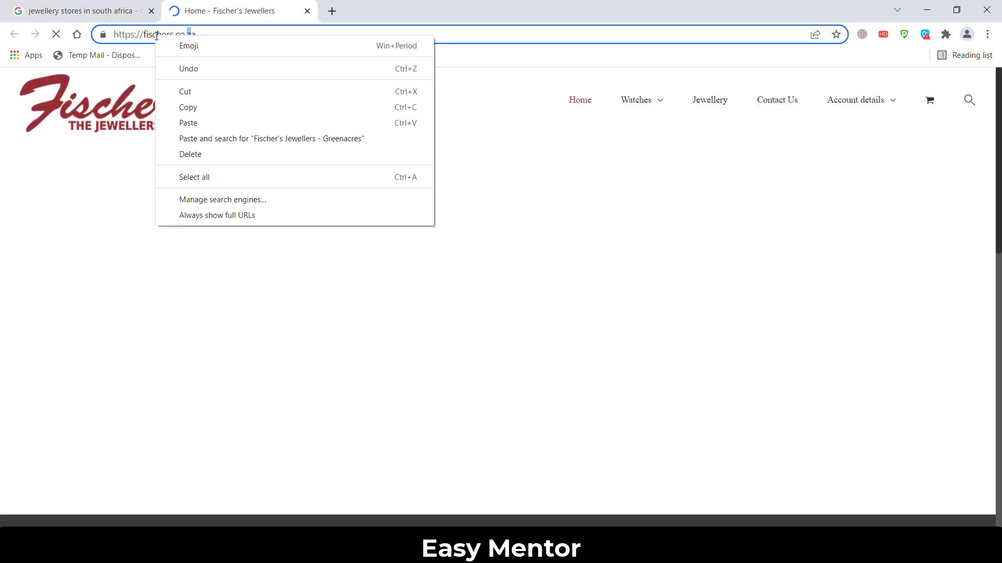
left_click(489, 115)
left_click(139, 35)
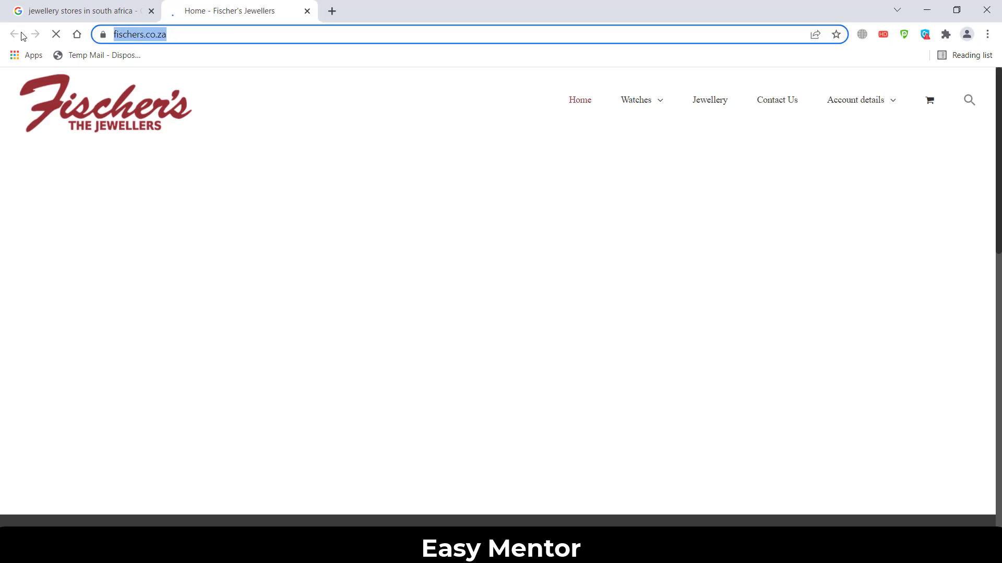
right_click(147, 39)
left_click(172, 107)
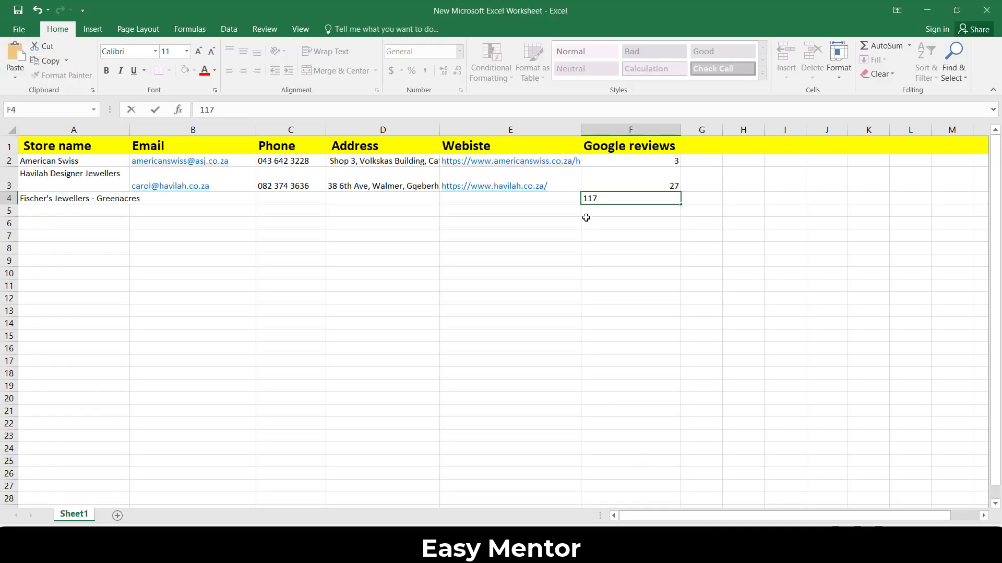
left_click(446, 284)
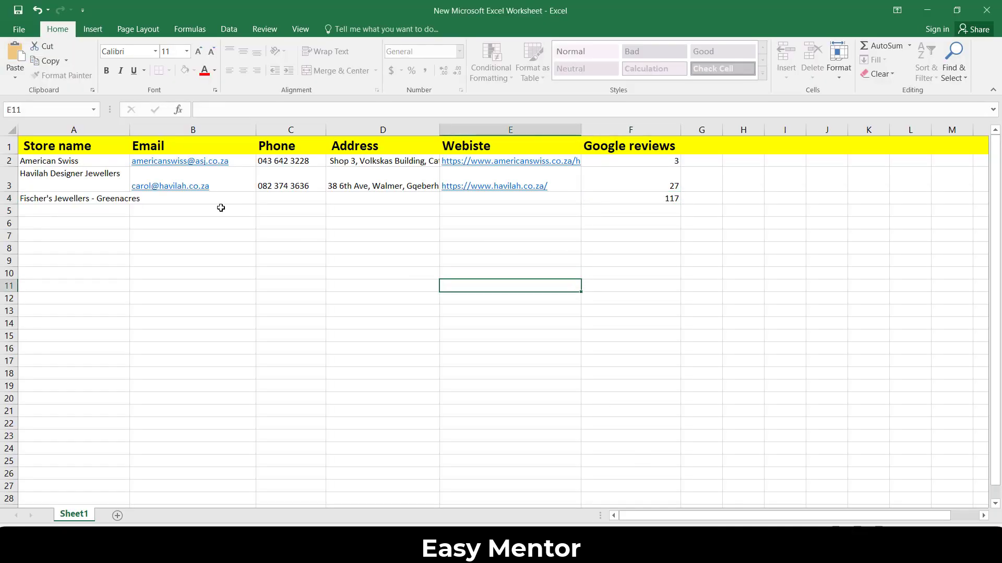
left_click(468, 201)
right_click(467, 202)
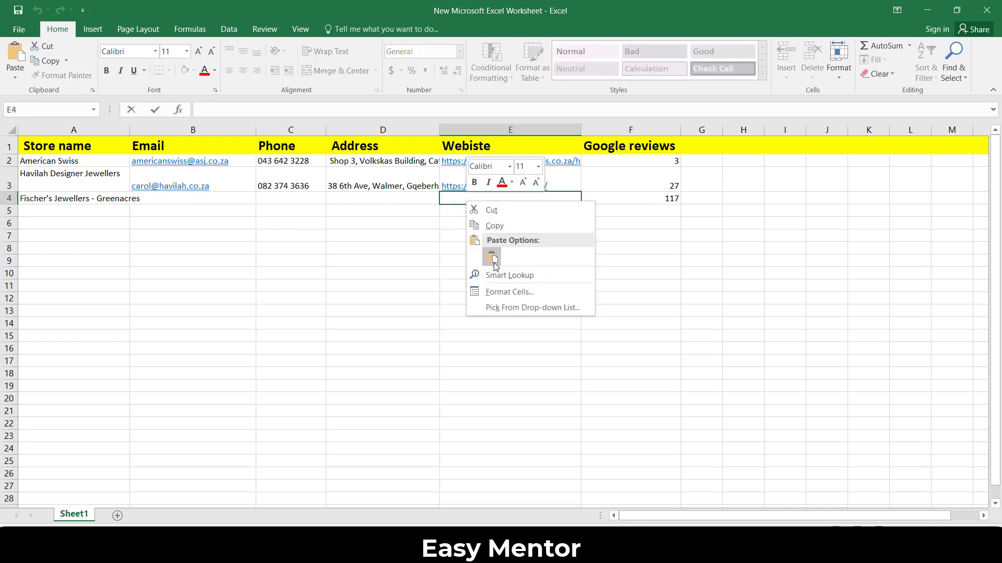
left_click(490, 258)
left_click(492, 298)
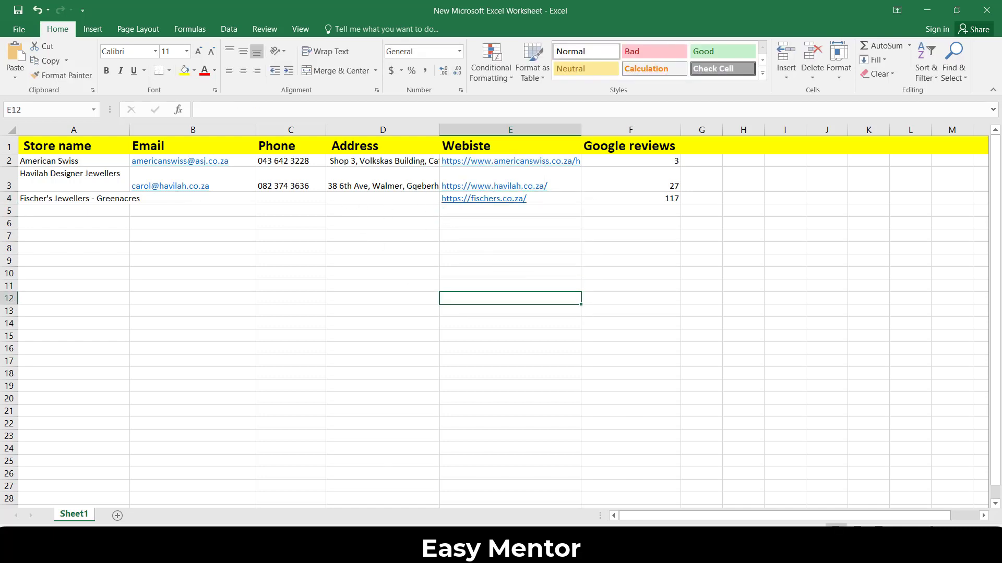
Step: Copy the store address from the Fischer's Jewellers - Greenacres listing on Google in Chrome and paste it into cell D4 in Excel
key("alt+Tab")
left_click(79, 10)
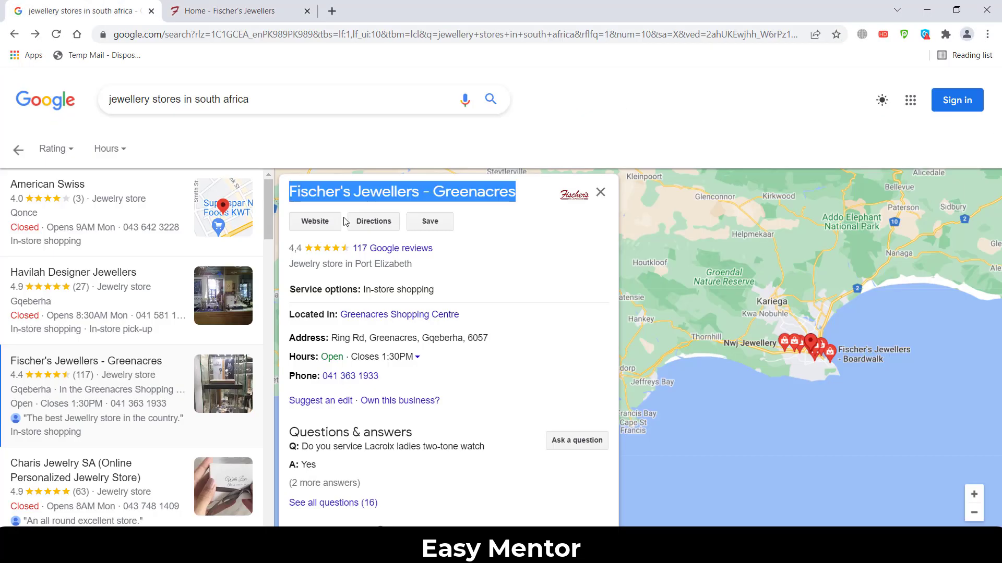
left_click_drag(491, 338, 336, 338)
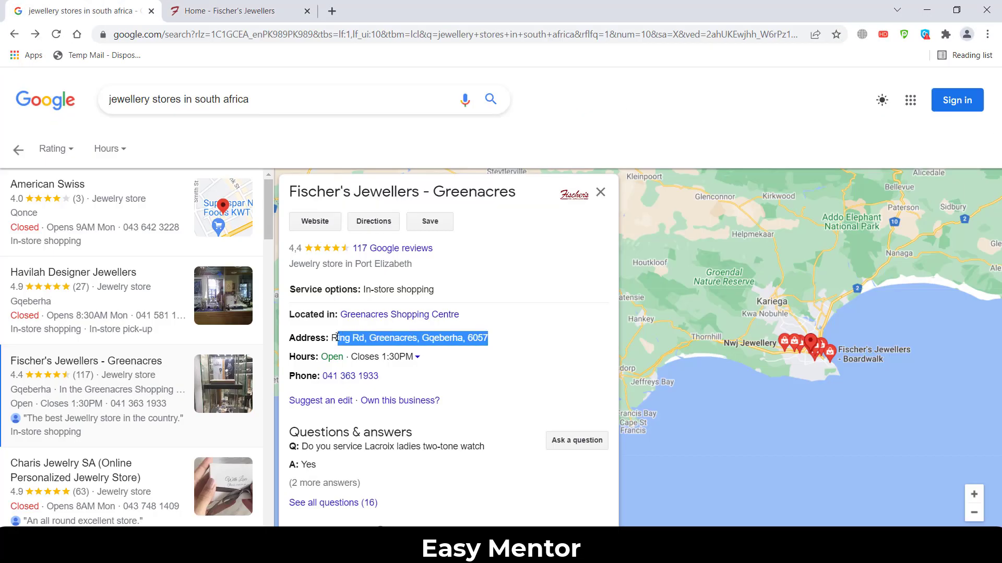
right_click(335, 338)
left_click(356, 347)
key("alt+Tab")
left_click(365, 262)
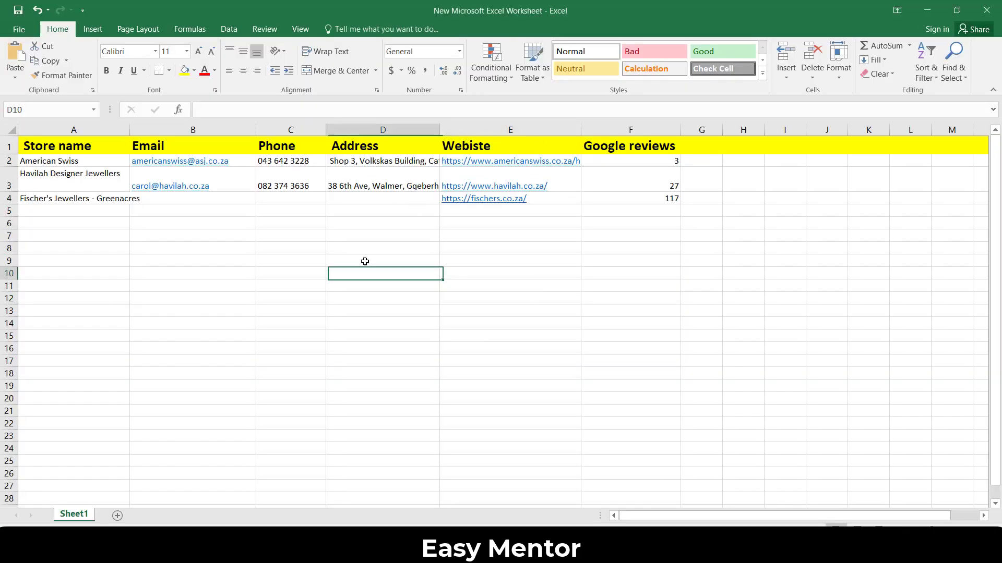
left_click(343, 200)
right_click(344, 199)
left_click(364, 251)
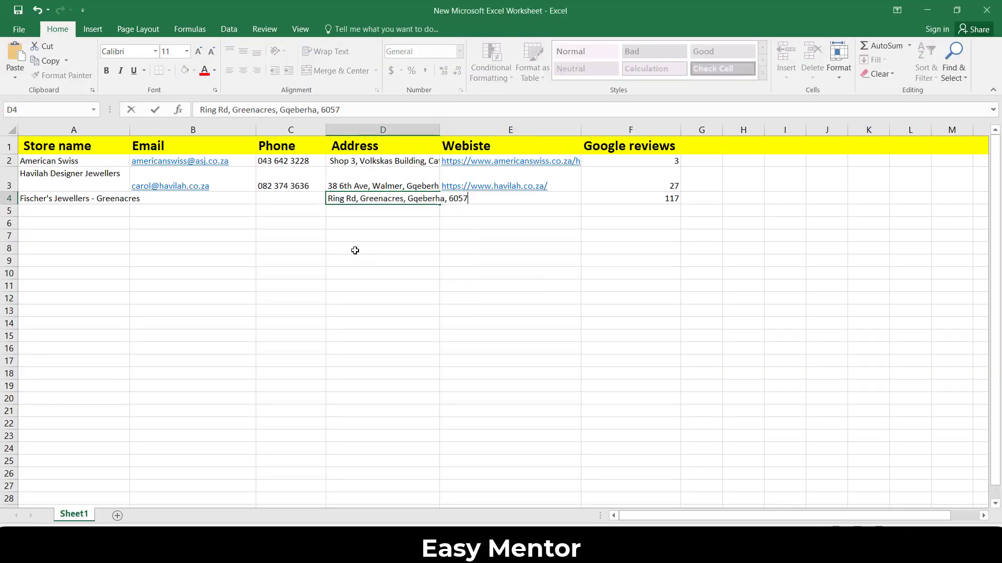
left_click(360, 260)
Step: Copy the phone number from the Fischer's Jewellers - Greenacres listing in Chrome and paste it into cell C4 in Excel
key("alt+Tab")
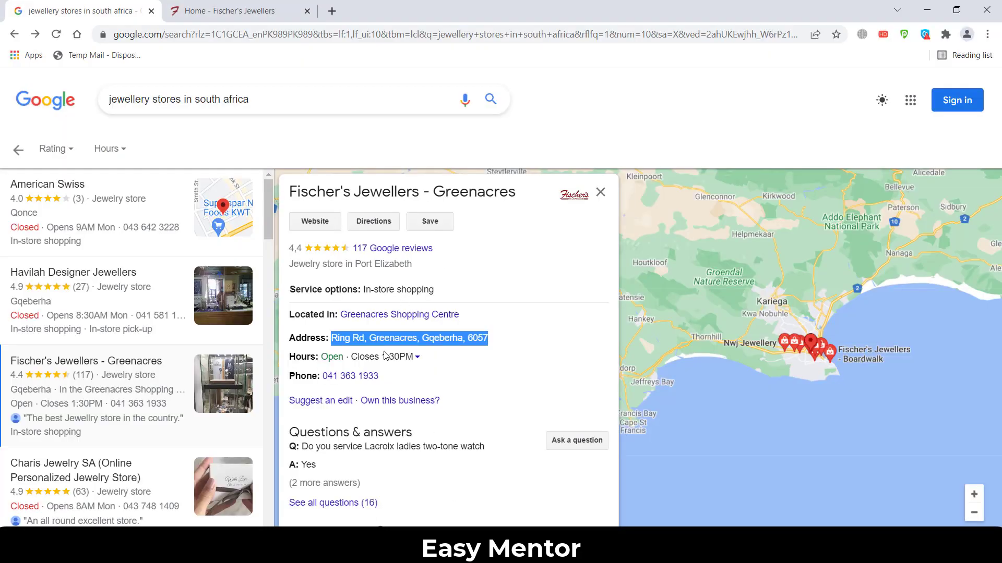
left_click_drag(384, 378, 333, 377)
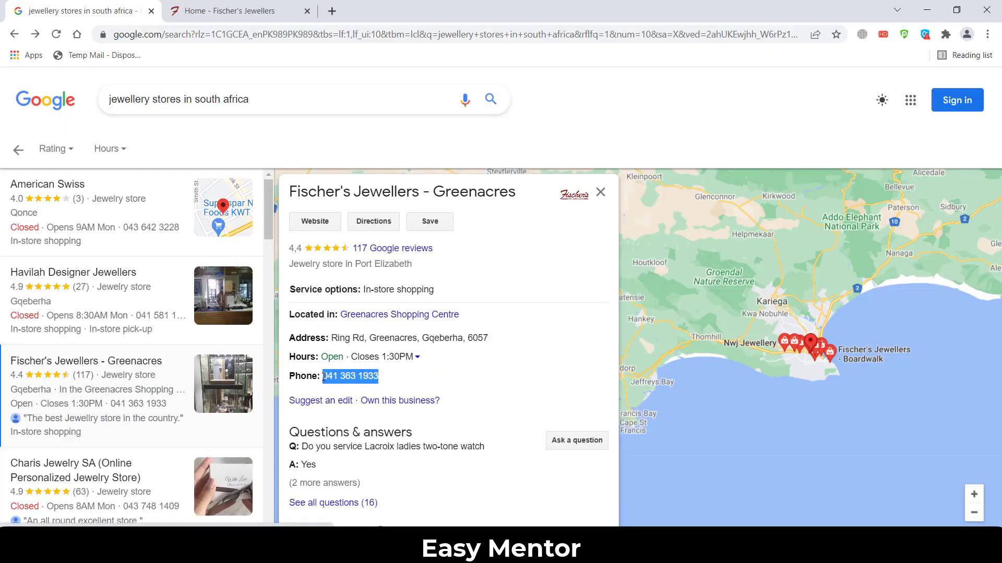
right_click(324, 377)
left_click(371, 301)
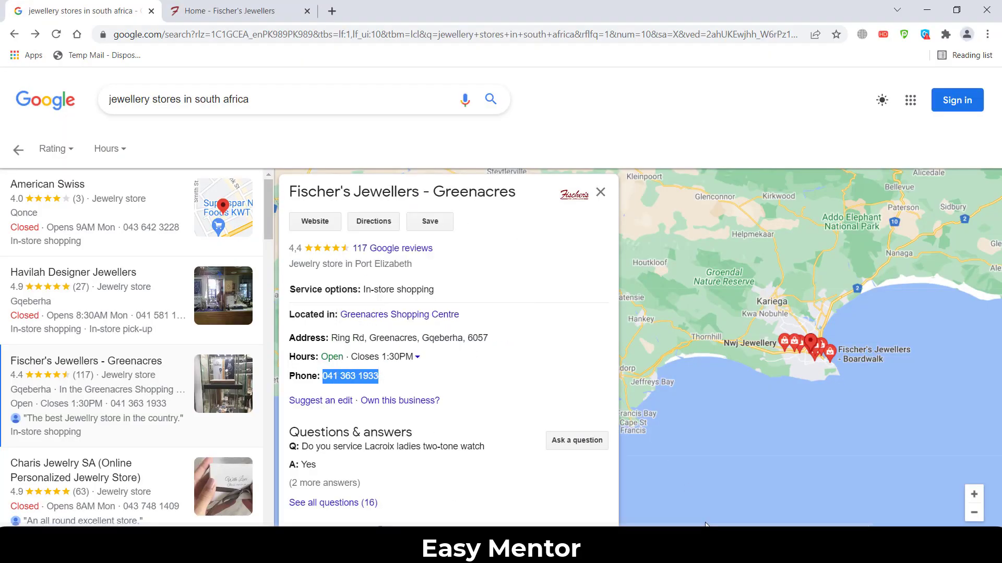
key("alt+Tab")
left_click(273, 197)
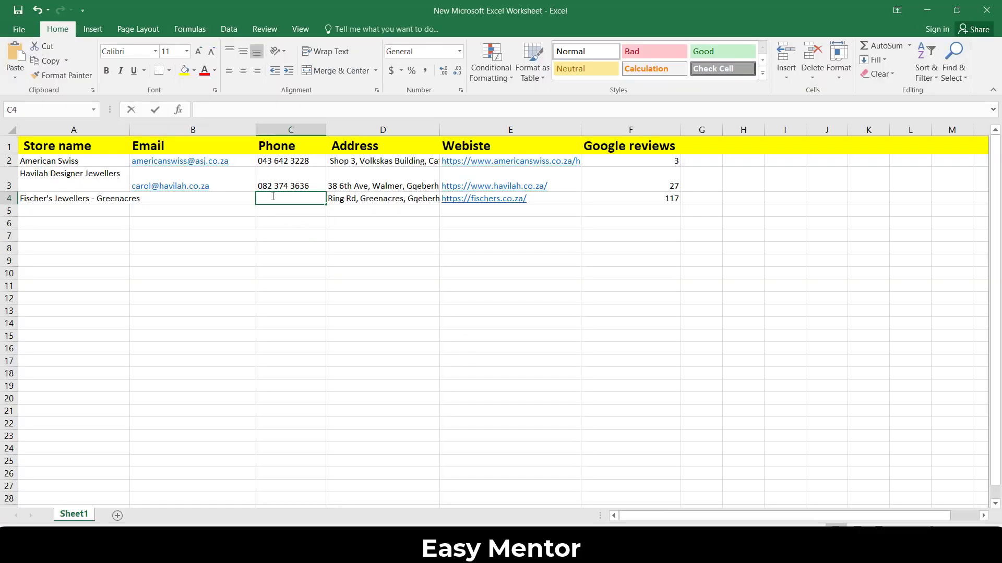
right_click(273, 198)
left_click(298, 250)
left_click(290, 311)
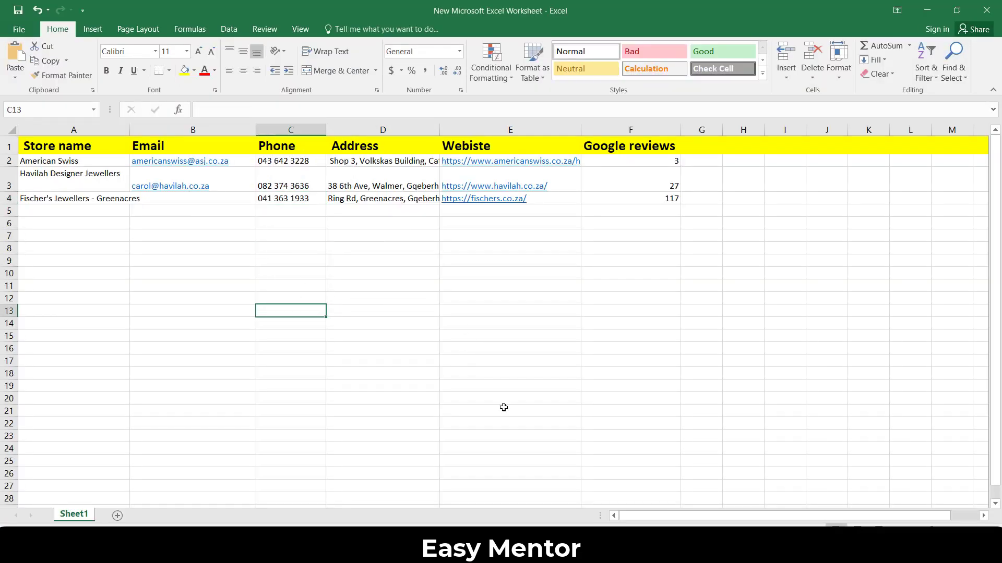
Step: Switch to Fischer's website in Chrome and examine its Contact Us page down to the footer for an email address
key("alt+Tab")
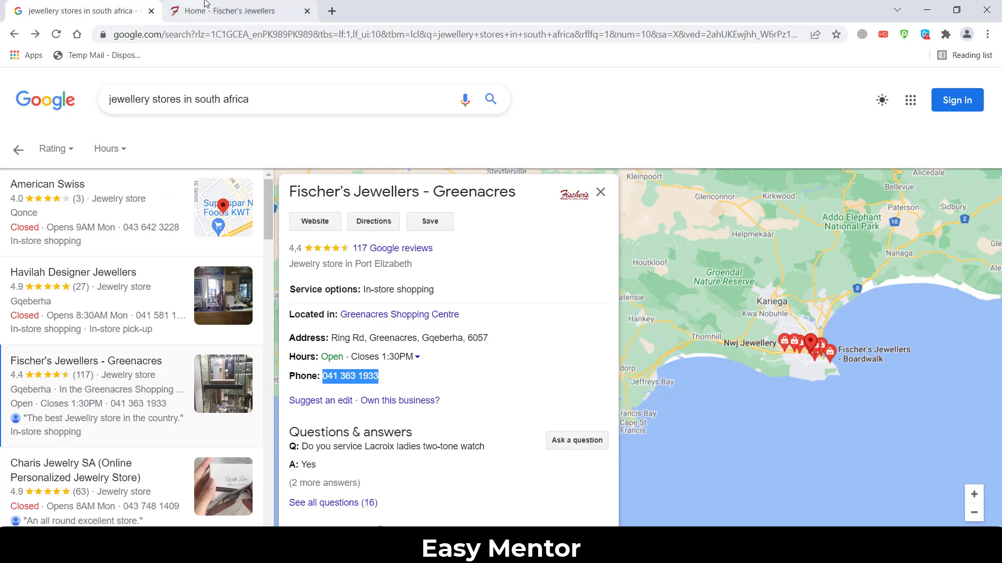
left_click(229, 11)
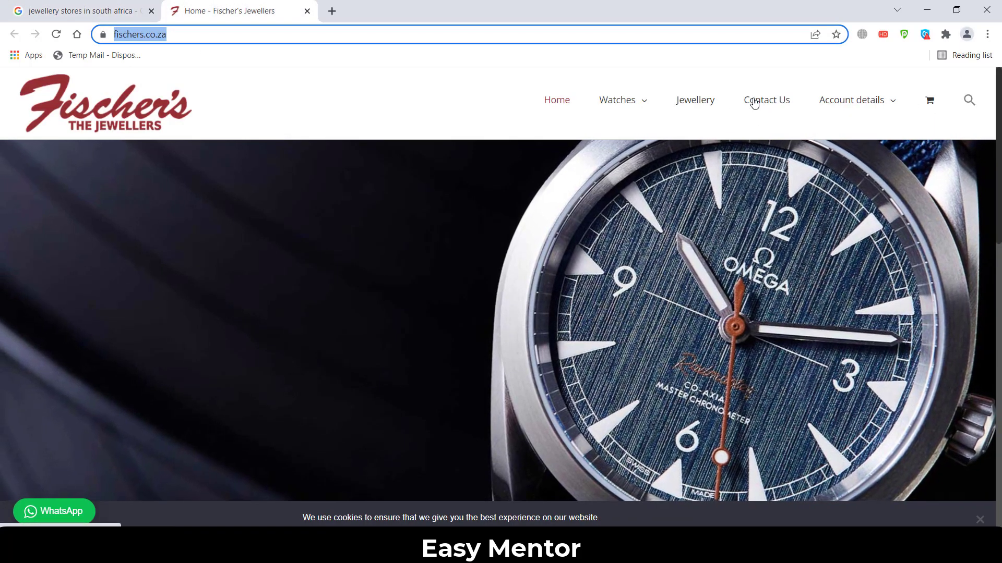
left_click(777, 99)
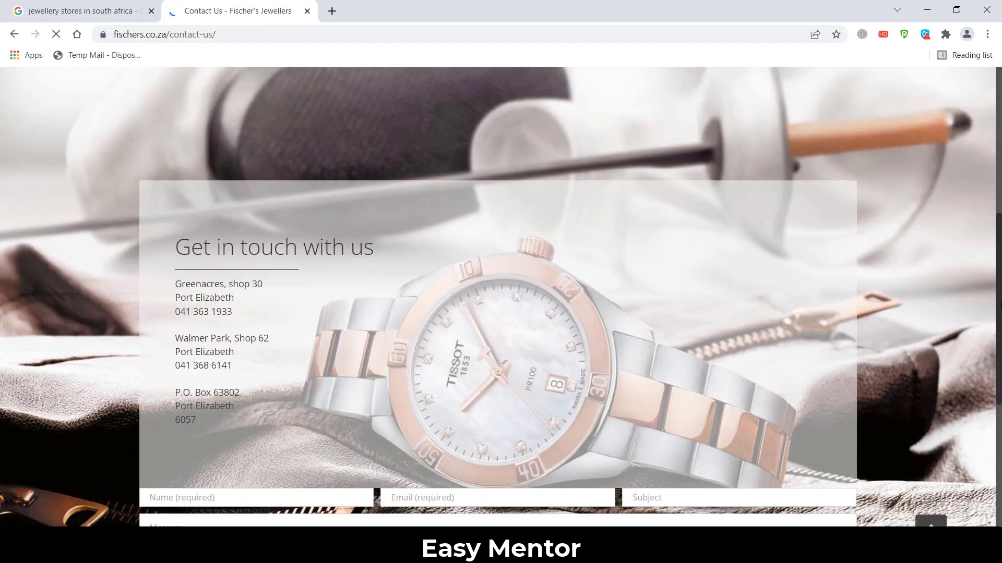
scroll(499, 313, "down", 4)
scroll(498, 313, "up", 2)
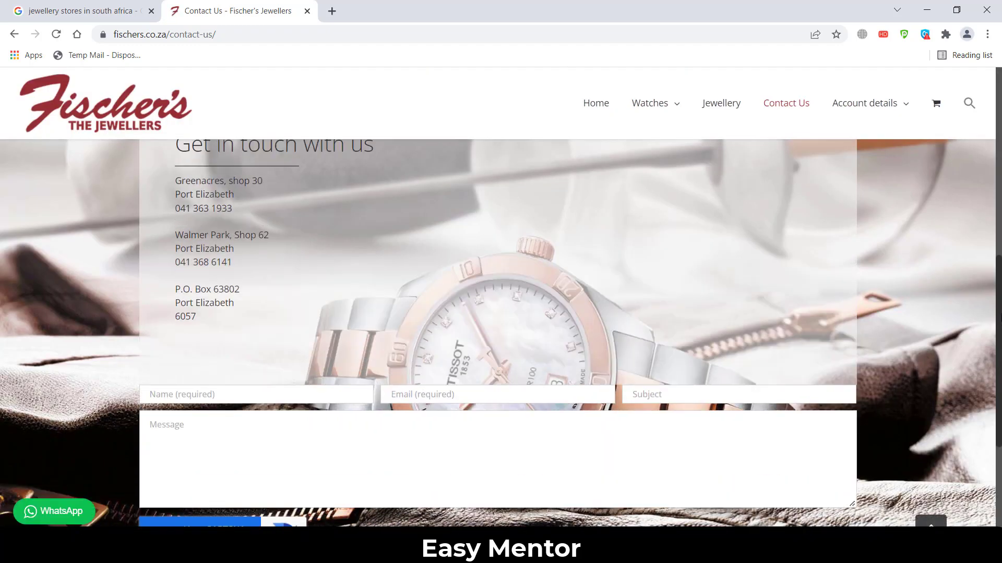
scroll(498, 313, "up", 3)
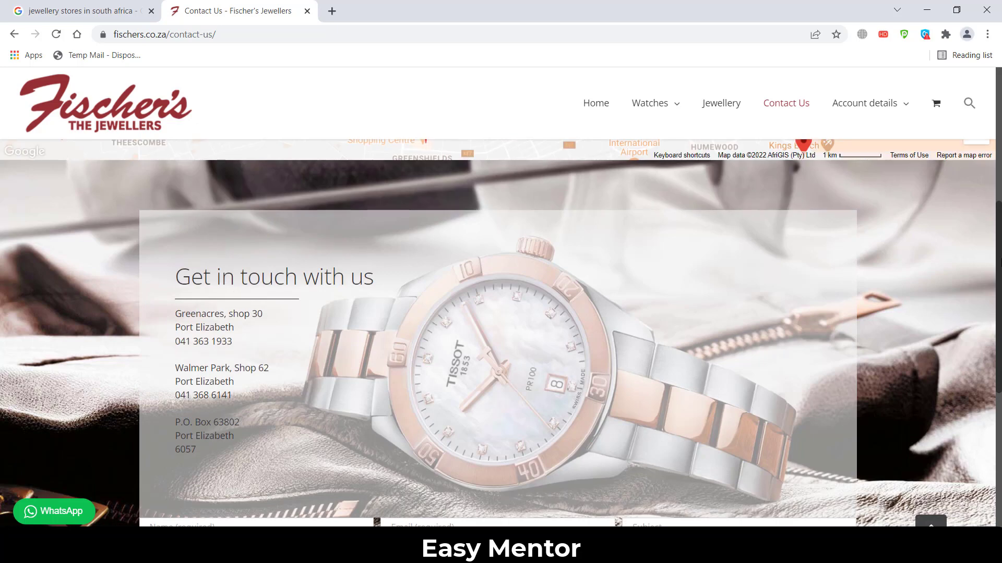
scroll(498, 313, "down", 6)
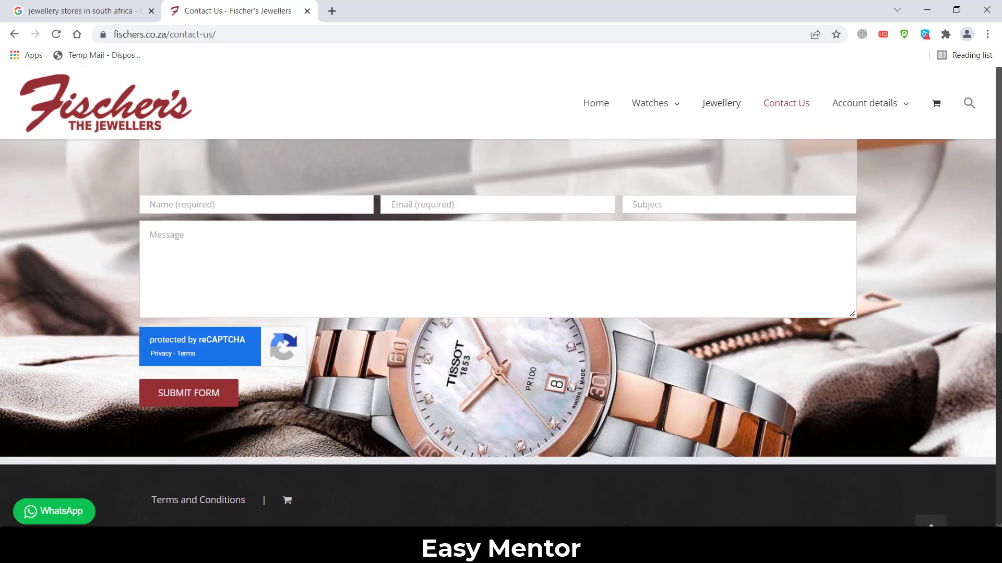
scroll(498, 313, "down", 1)
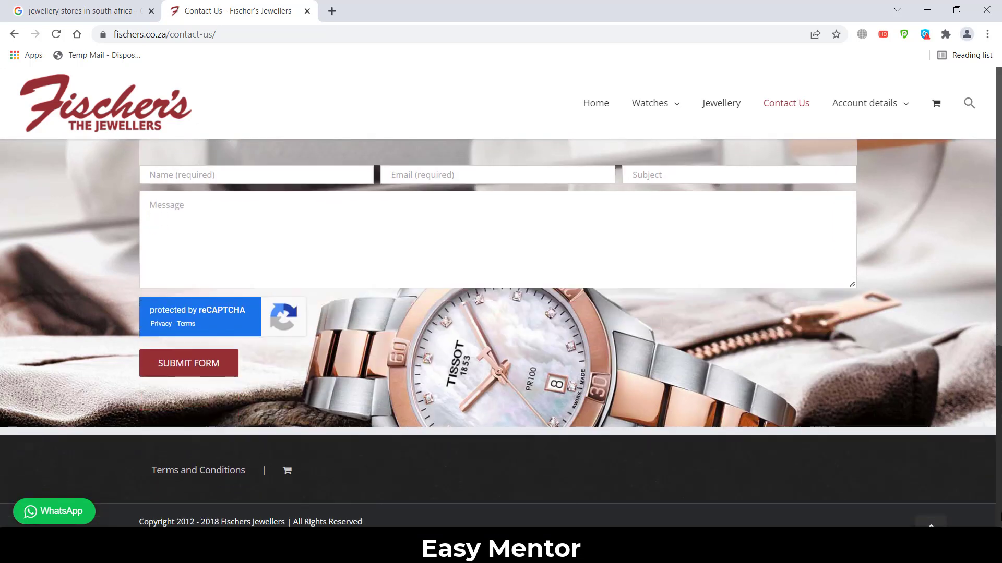
scroll(498, 313, "up", 8)
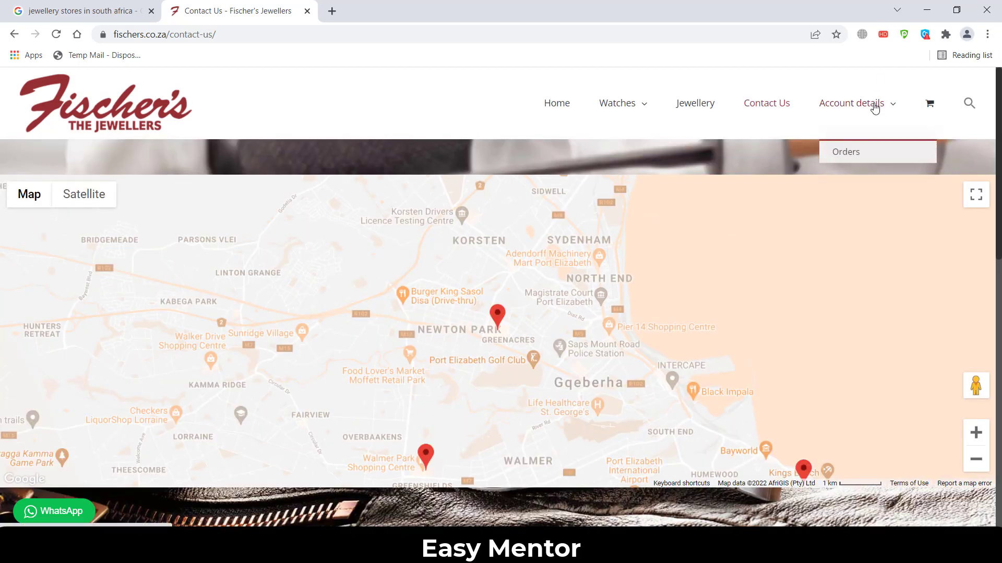
mouse_move(637, 104)
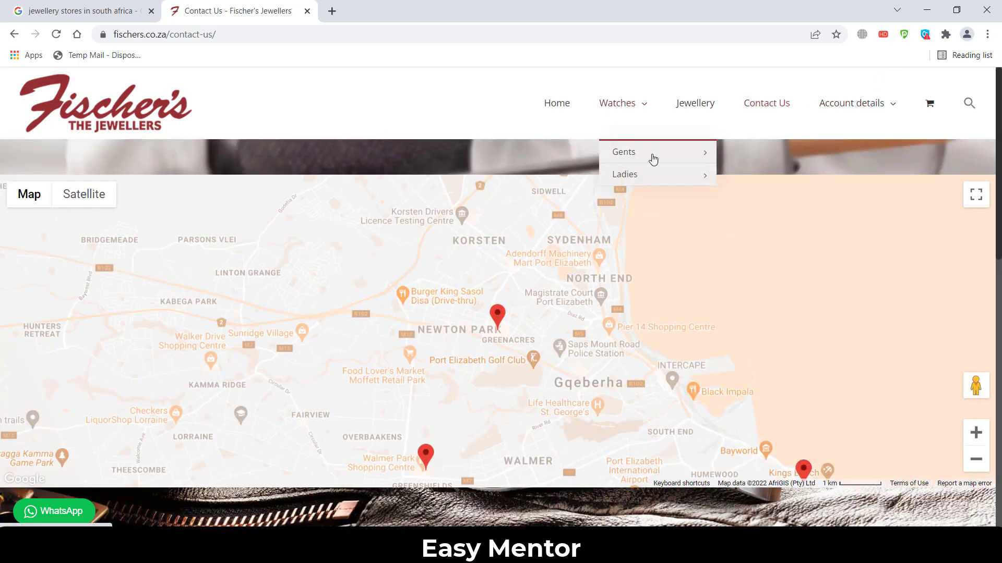
scroll(498, 334, "down", 5)
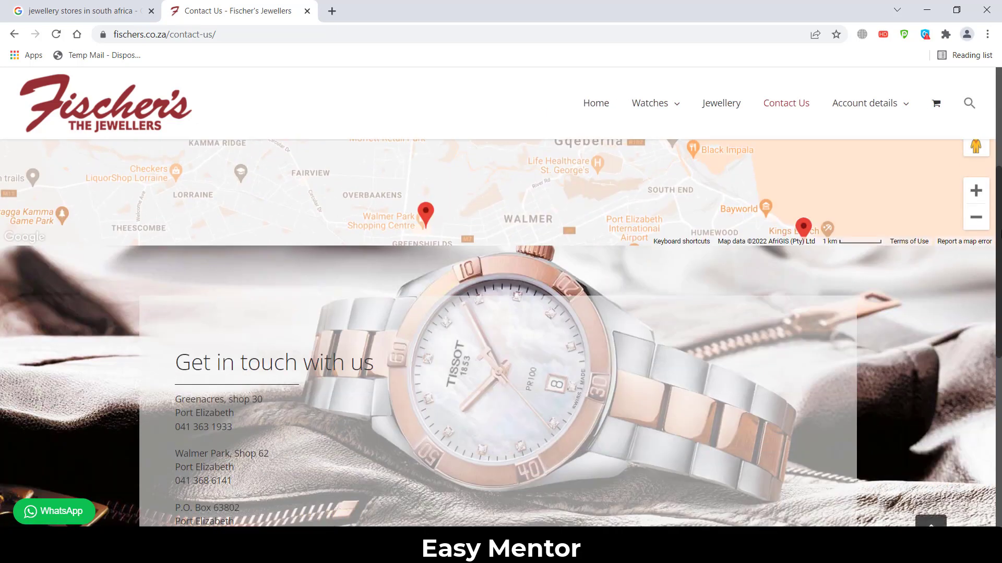
scroll(498, 334, "down", 5)
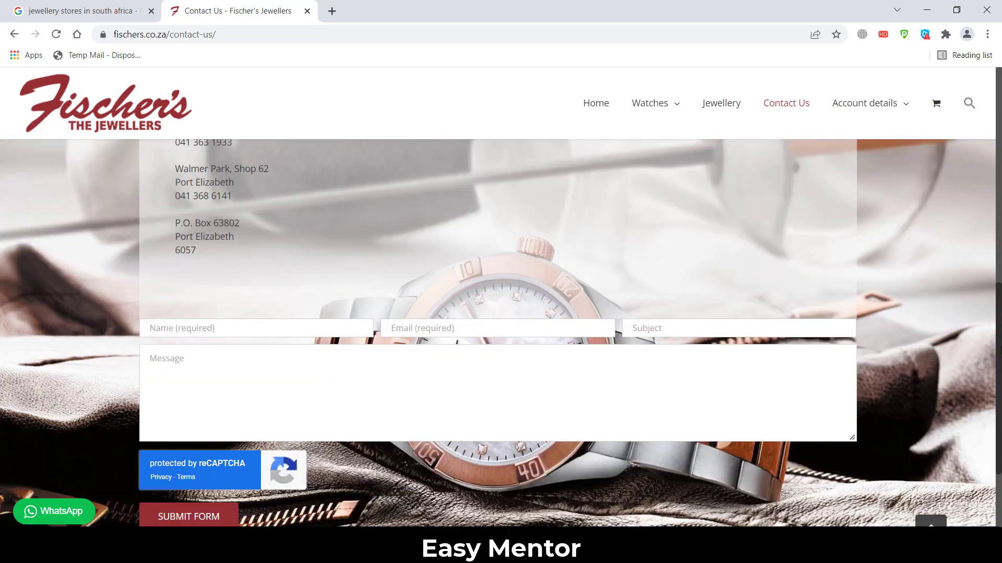
scroll(996, 425, "down", 3)
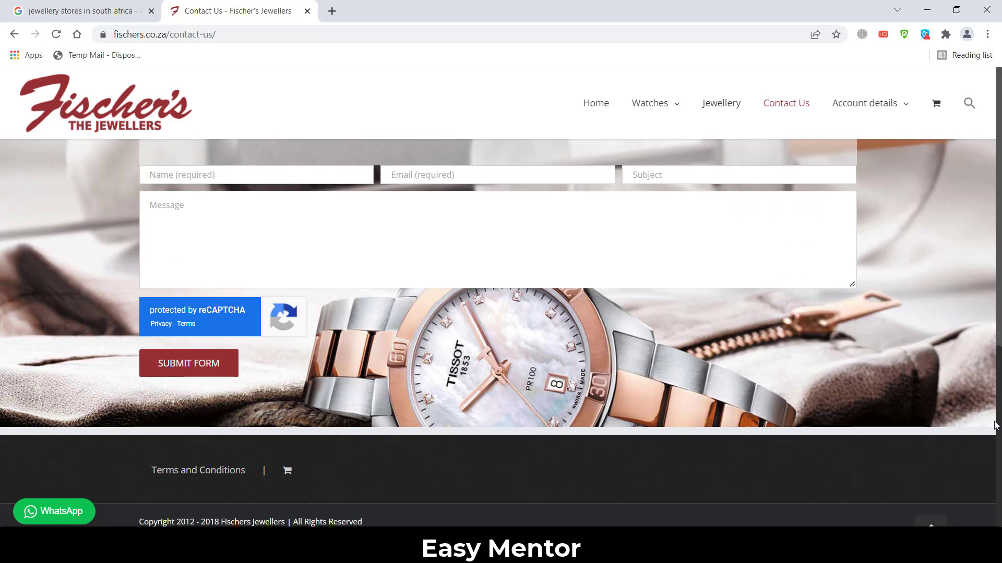
scroll(997, 425, "up", 10)
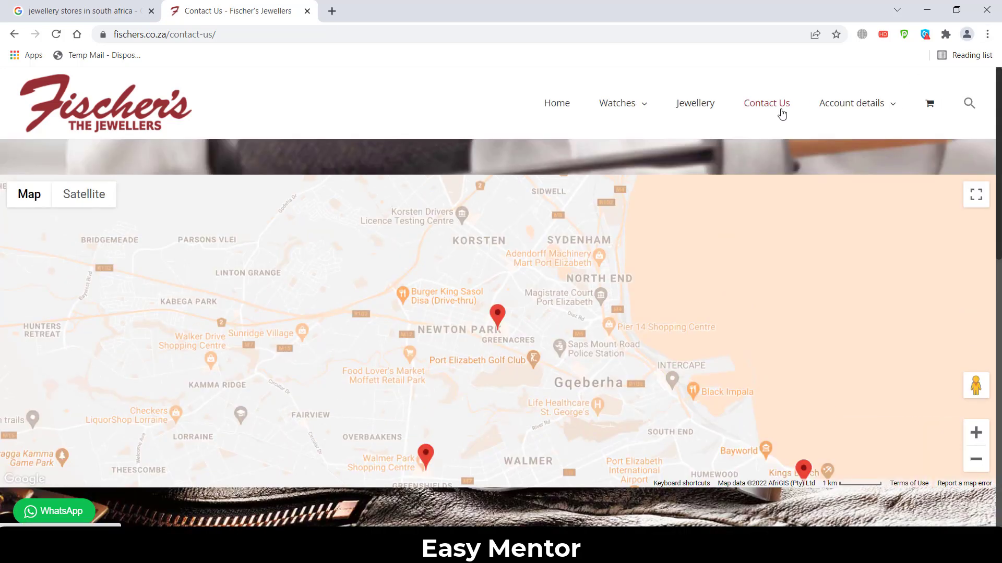
Step: Examine Fischer's home page down to the footer and recheck the Contact Us page for an email address
left_click(556, 102)
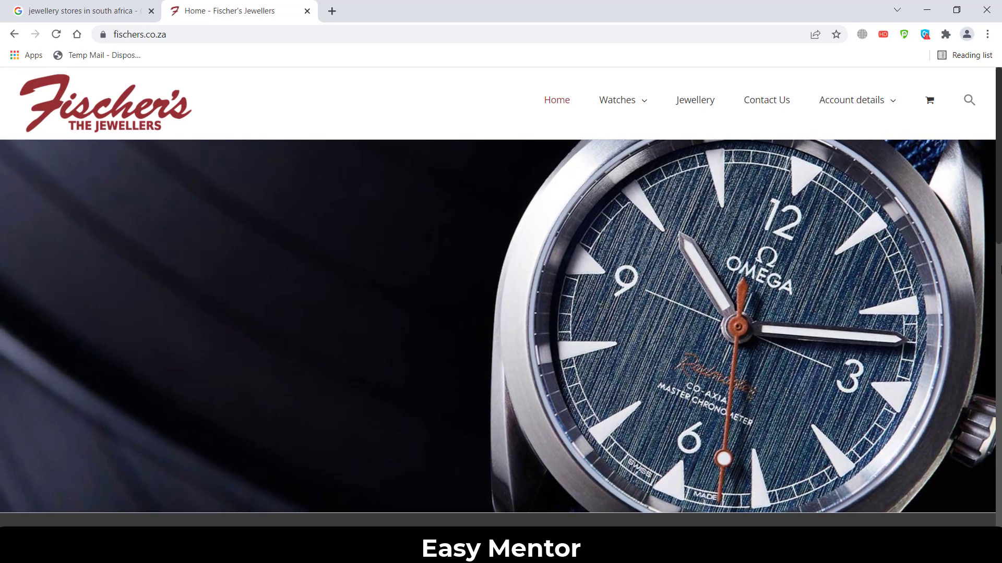
scroll(999, 453, "down", 15)
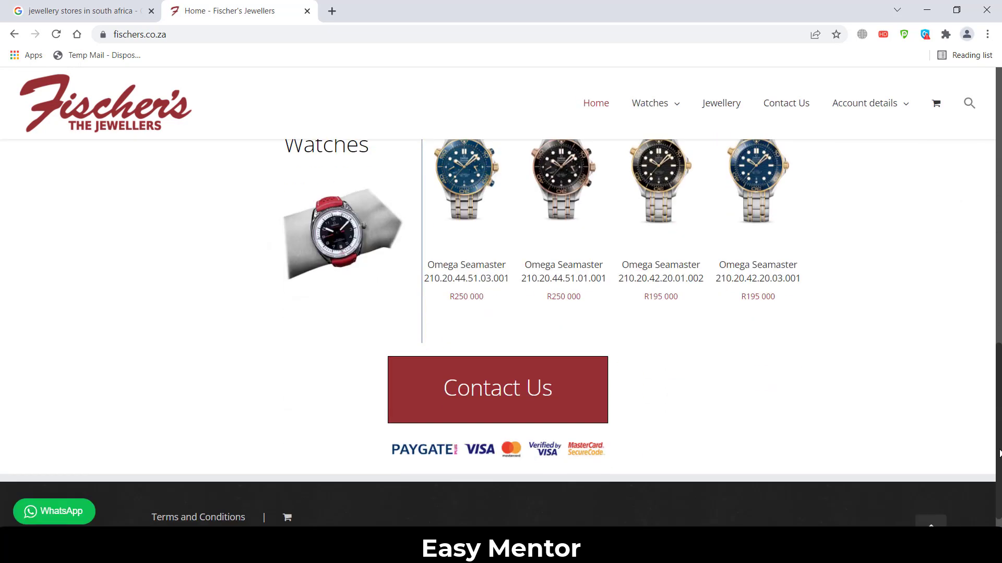
scroll(999, 452, "down", 1)
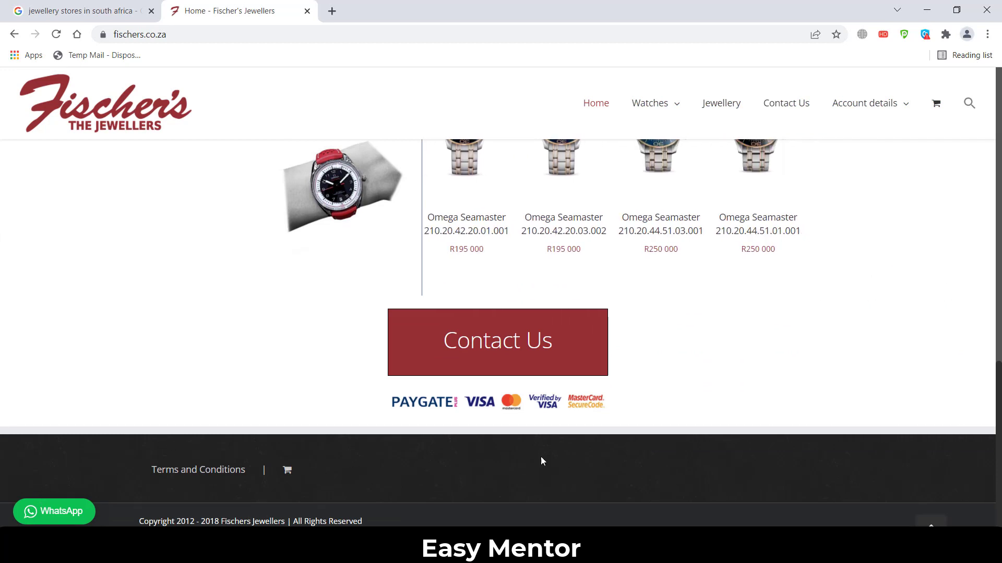
left_click(930, 523)
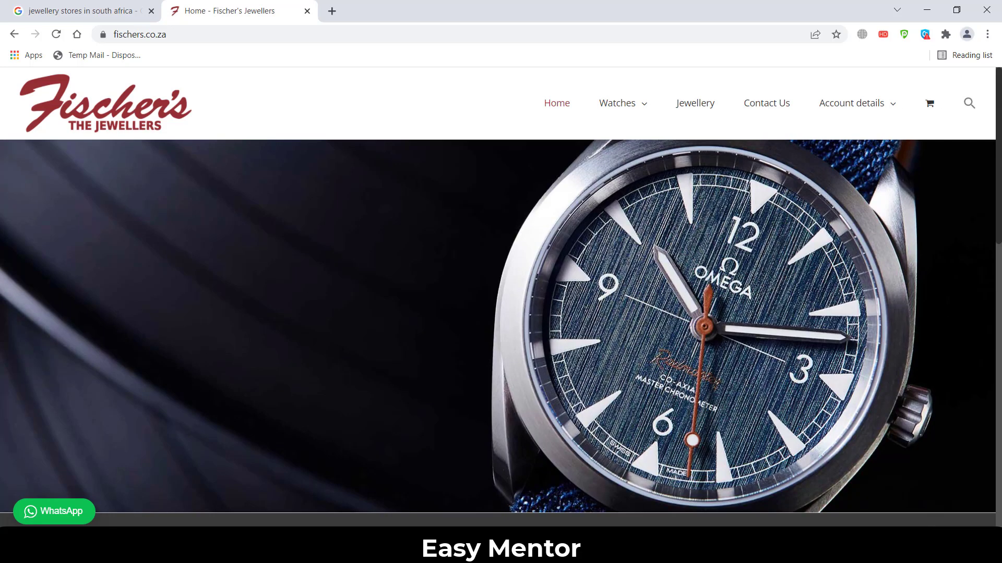
left_click(759, 105)
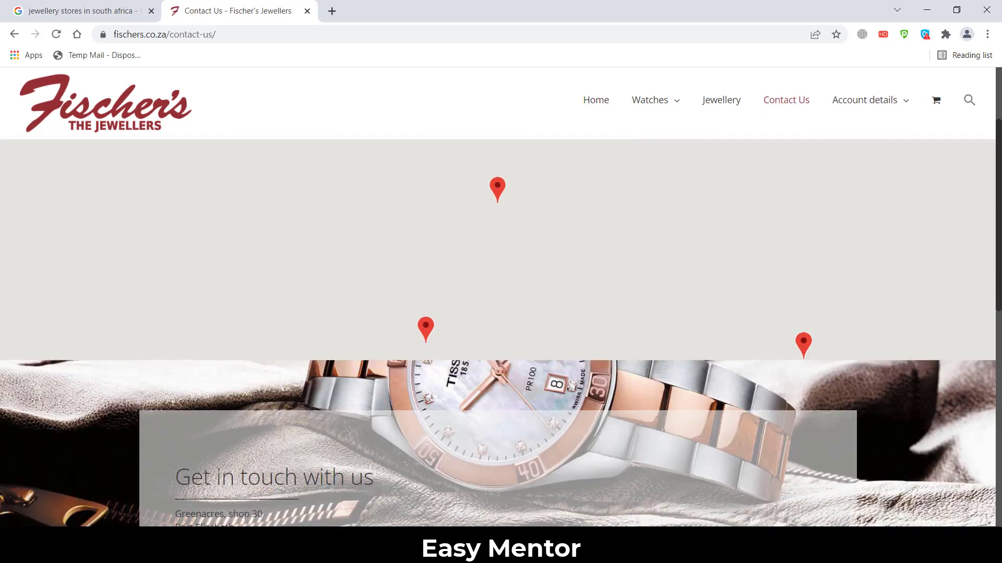
scroll(446, 231, "down", 5)
scroll(501, 334, "down", 2)
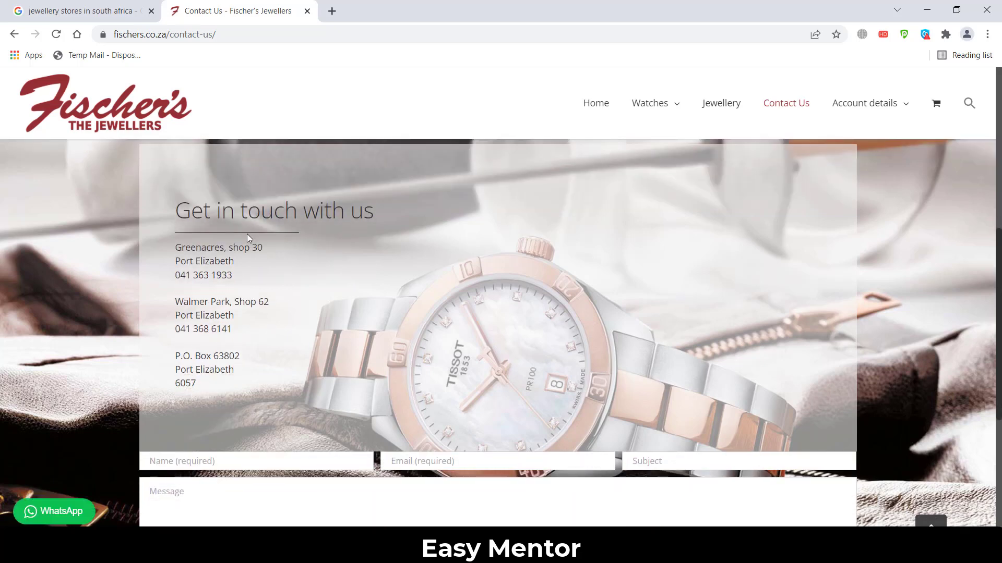
scroll(947, 274, "down", 5)
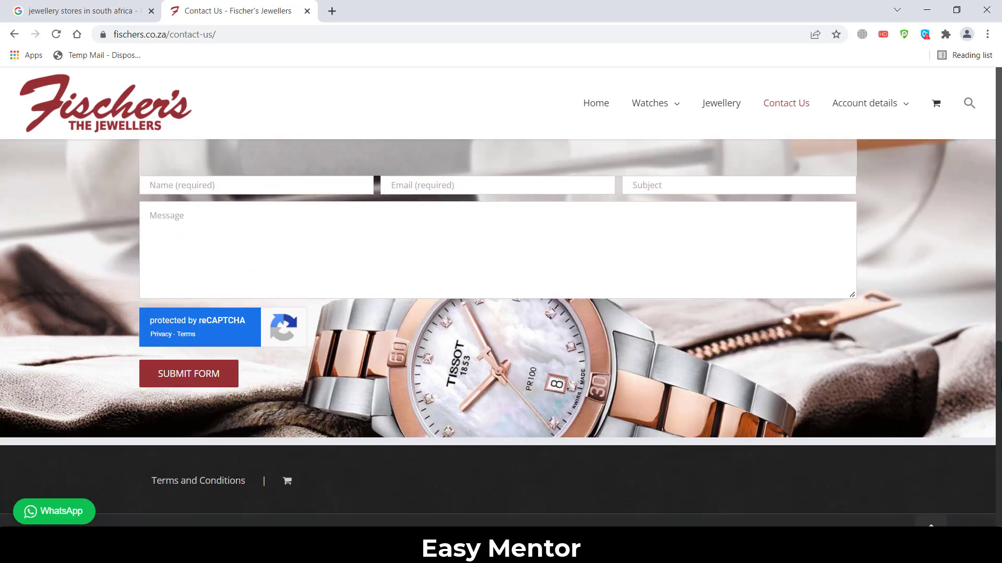
scroll(501, 313, "up", 6)
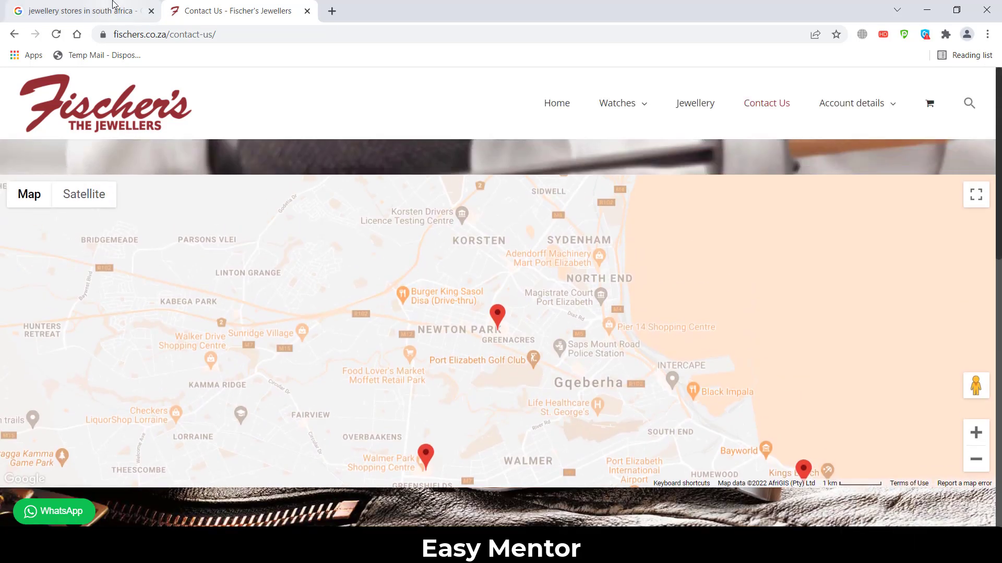
Step: Copy the store name from the Fischer's Jewellers - Greenacres listing and search Google in a new tab for "fischer's jewellers - greenacres email address"
left_click(113, 4)
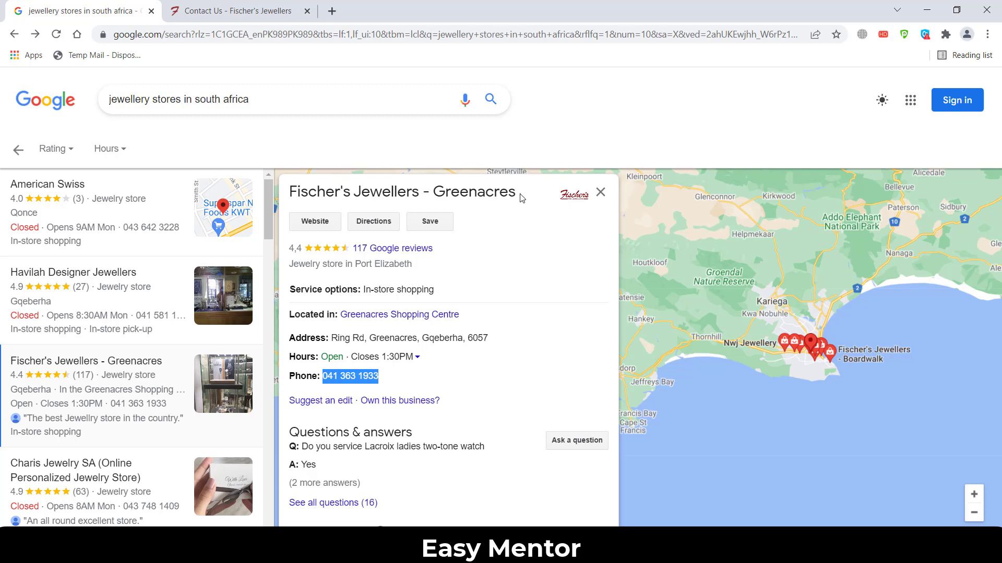
left_click_drag(520, 197, 291, 191)
key("ctrl+c")
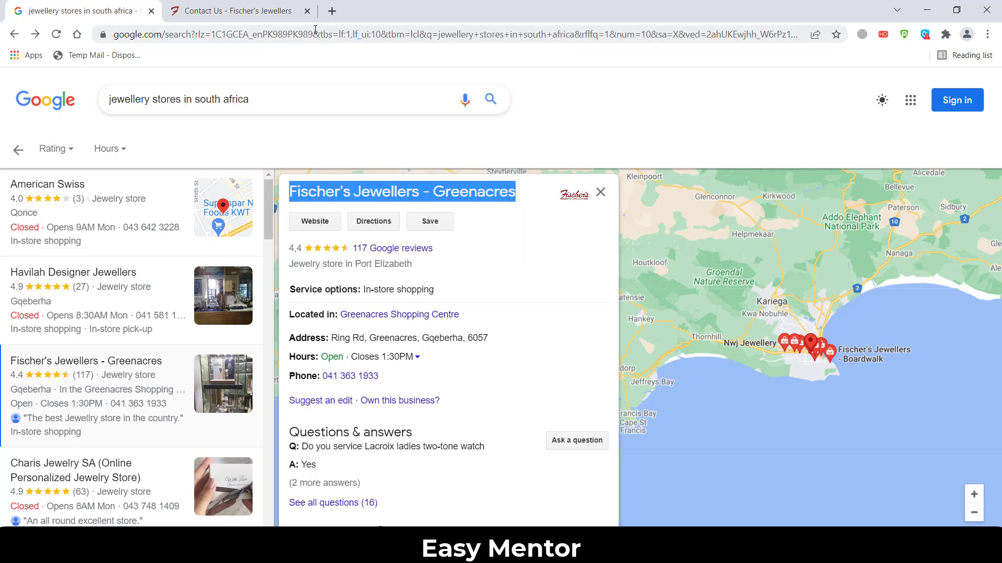
left_click(332, 10)
right_click(308, 40)
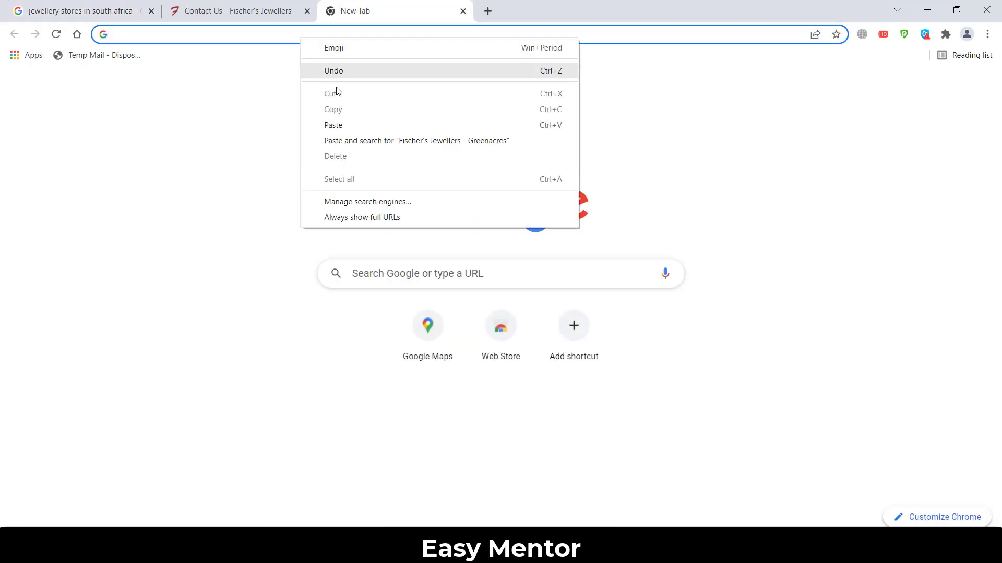
left_click(335, 125)
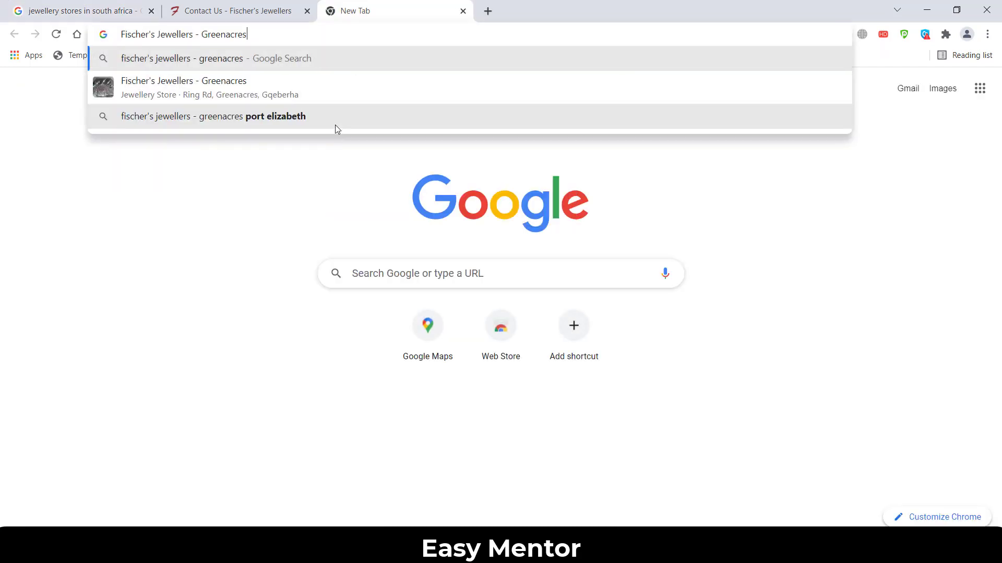
type("email")
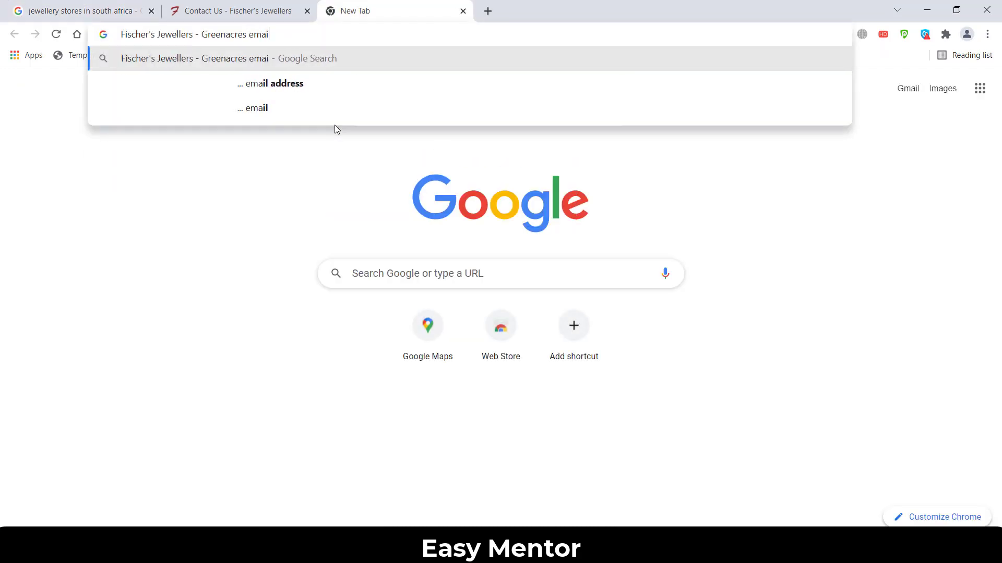
left_click(314, 80)
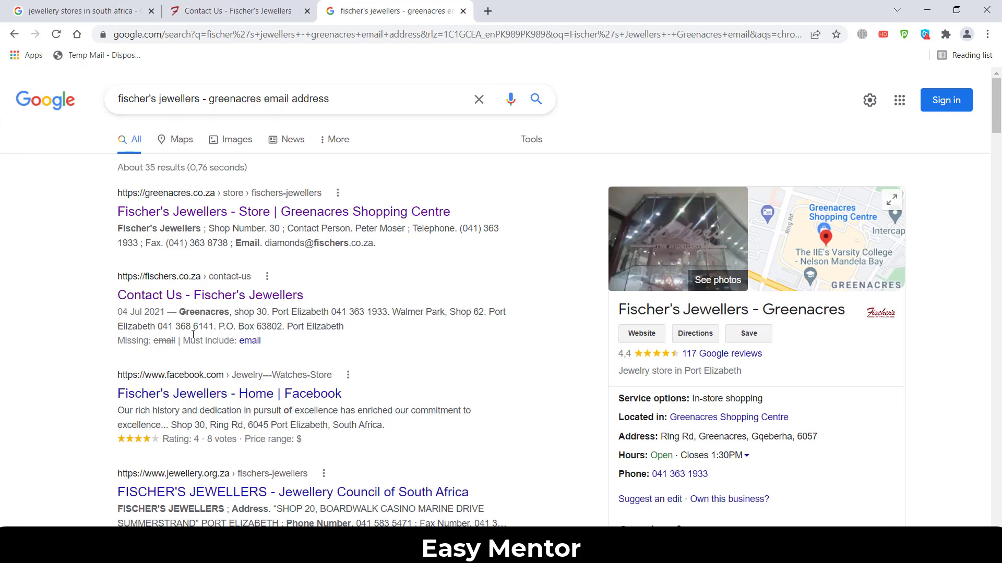
Step: Open the Fischer's Jewellers Facebook result in a new tab and examine the page's home section for an email address
right_click(250, 395)
left_click(269, 406)
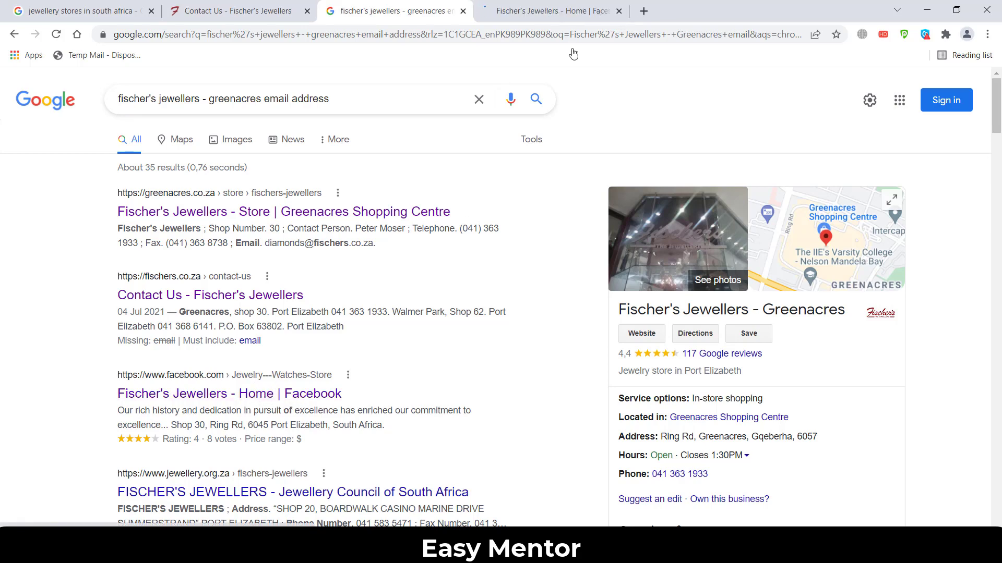
left_click(559, 7)
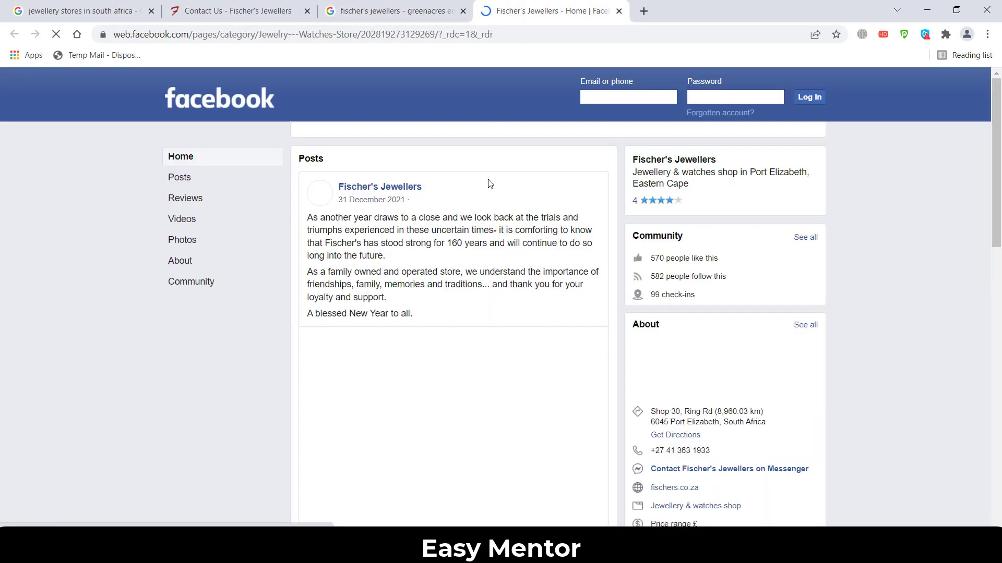
left_click(237, 8)
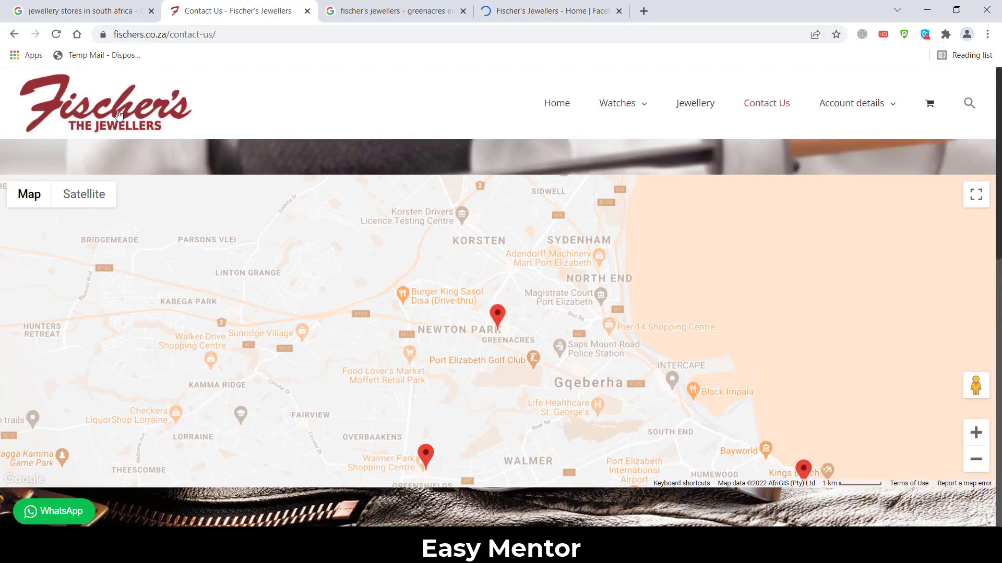
left_click(555, 9)
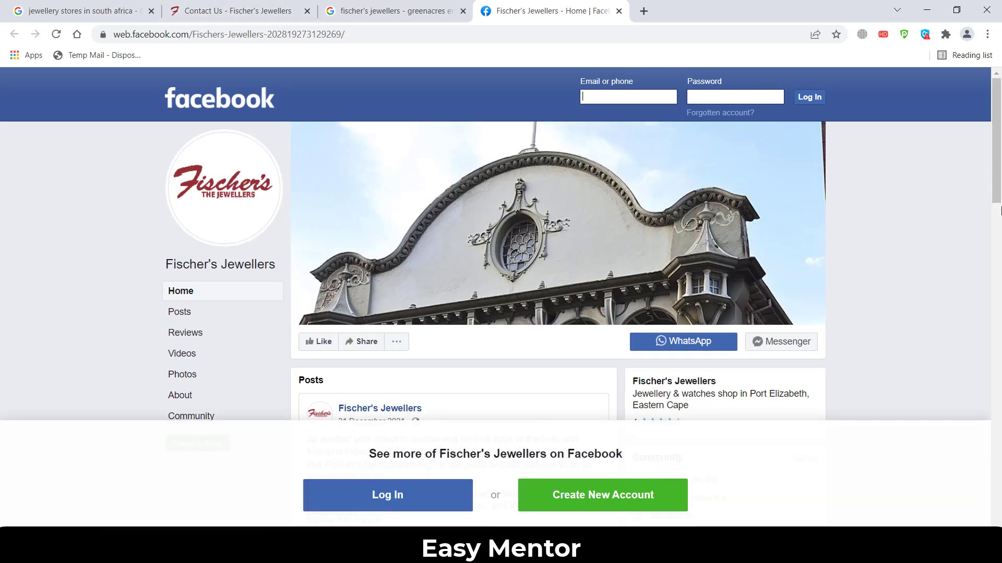
left_click_drag(1000, 171, 1000, 266)
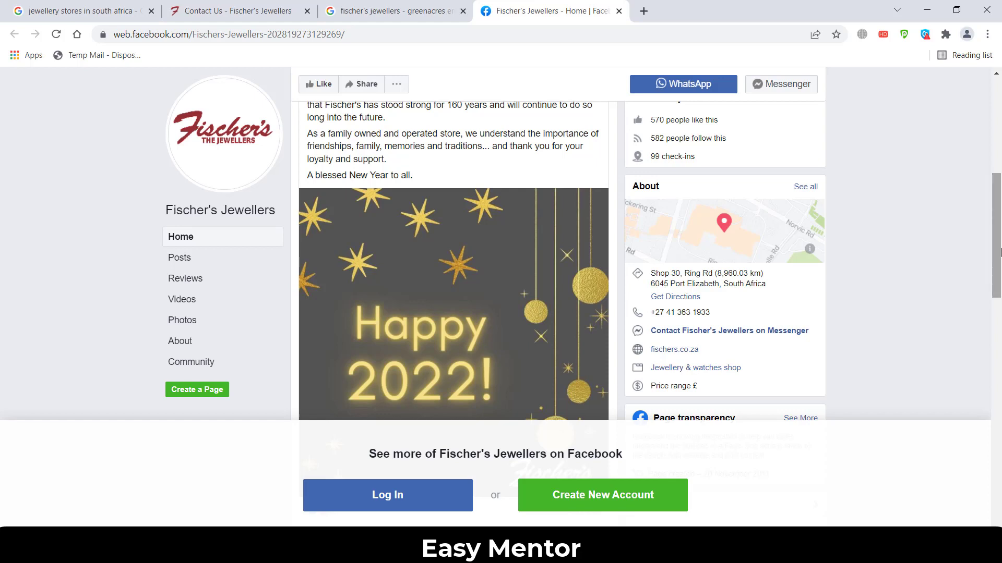
Step: Open the About section of the Fischer's Jewellers Facebook page and examine its contact details for an email, dismissing the login pop-up
left_click(184, 350)
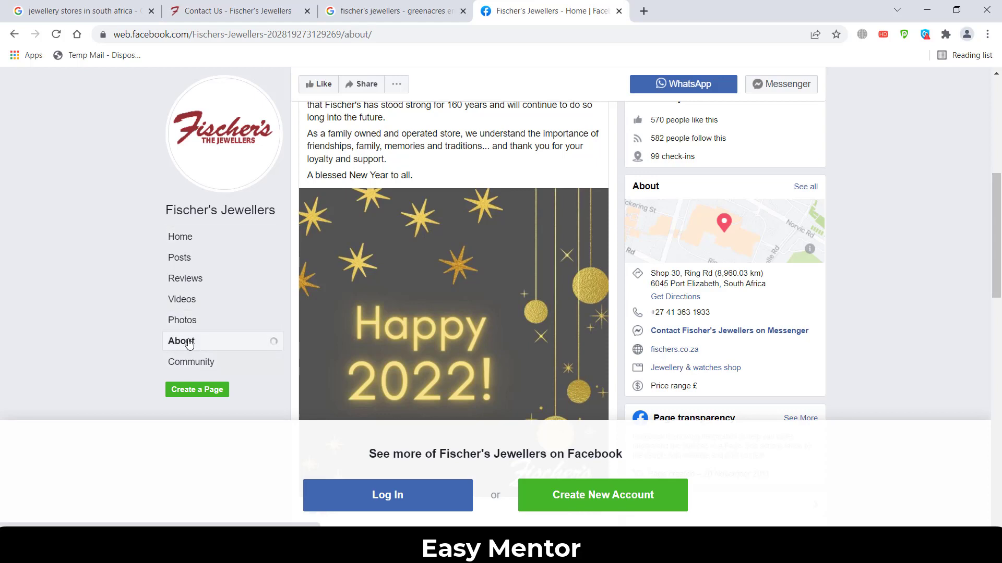
left_click_drag(997, 211, 1000, 278)
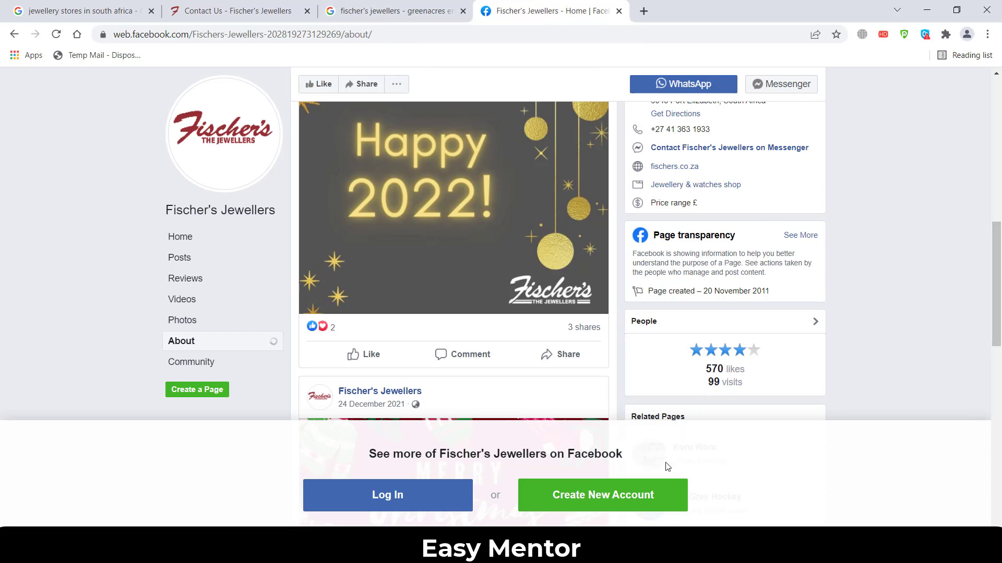
left_click(173, 12)
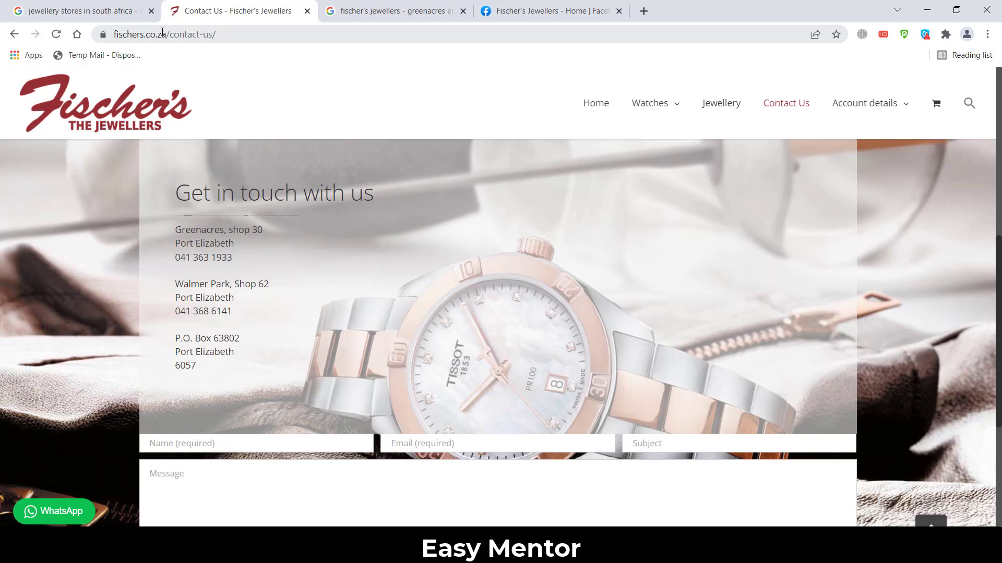
left_click(548, 6)
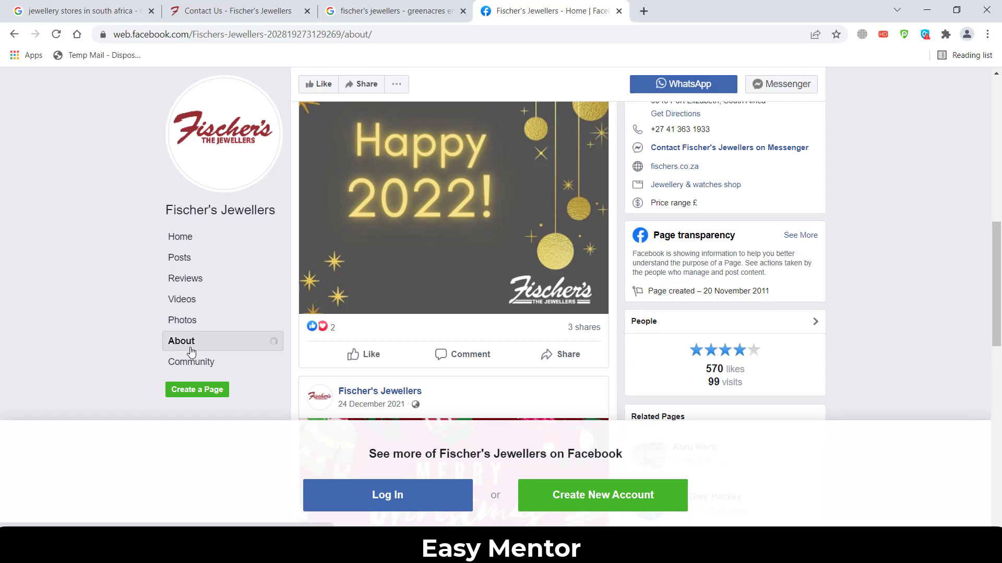
left_click_drag(997, 339, 999, 220)
scroll(1000, 220, "down", 6)
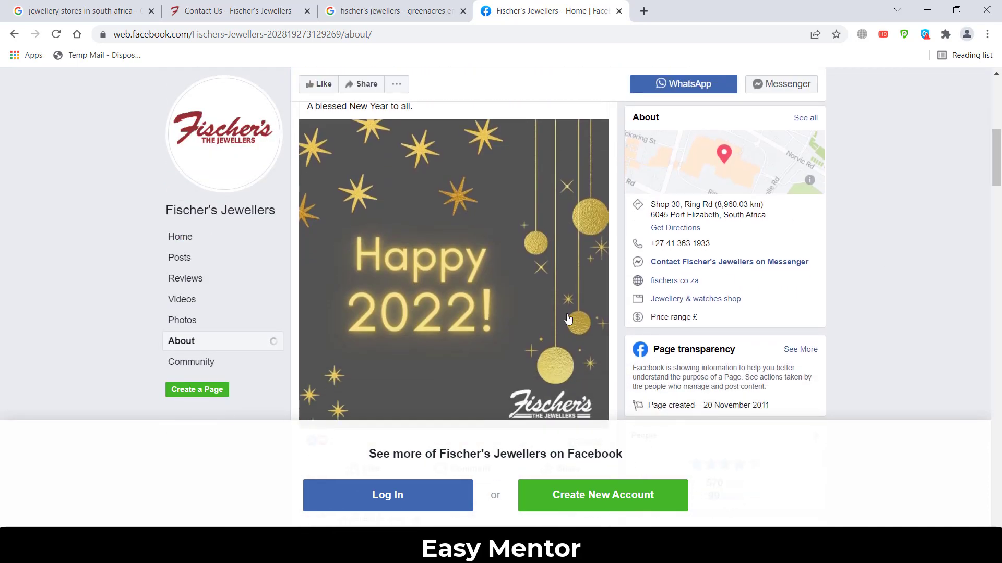
left_click(185, 350)
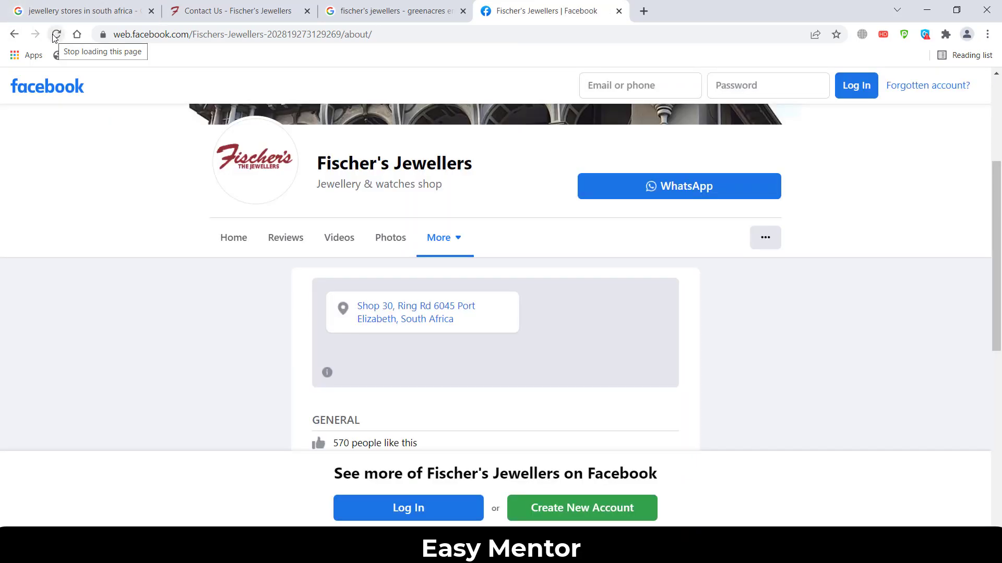
scroll(1000, 311, "down", 5)
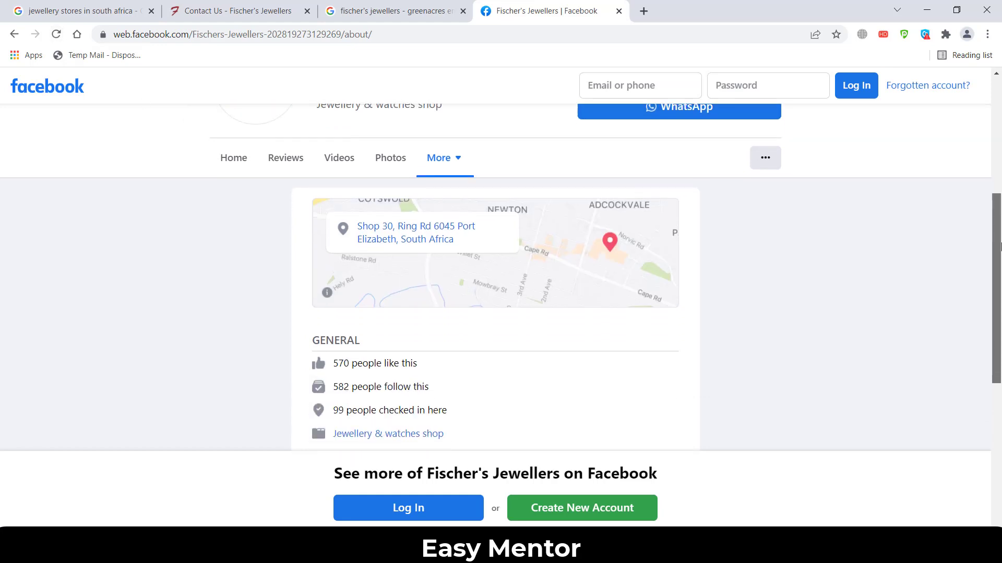
scroll(1000, 312, "down", 3)
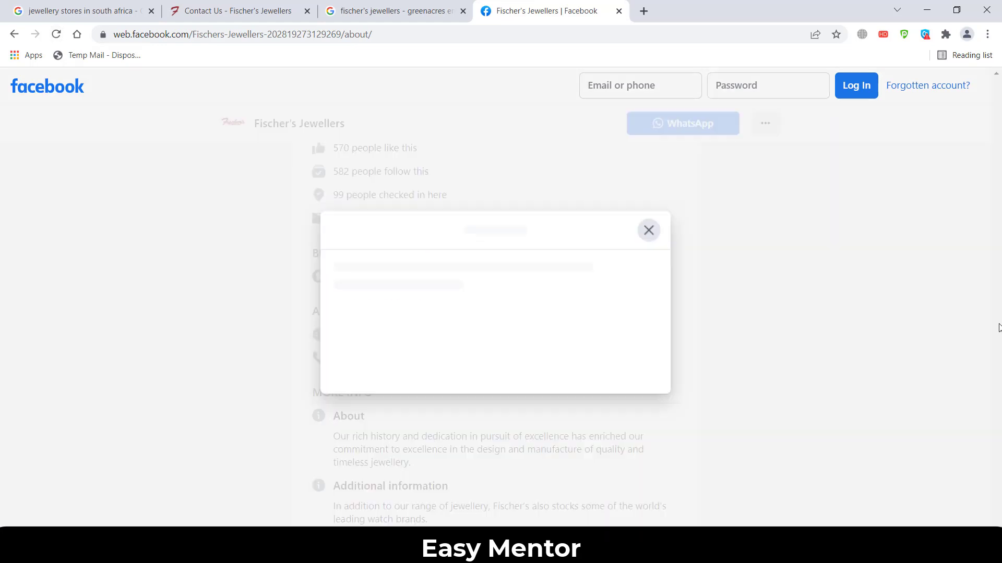
left_click(794, 160)
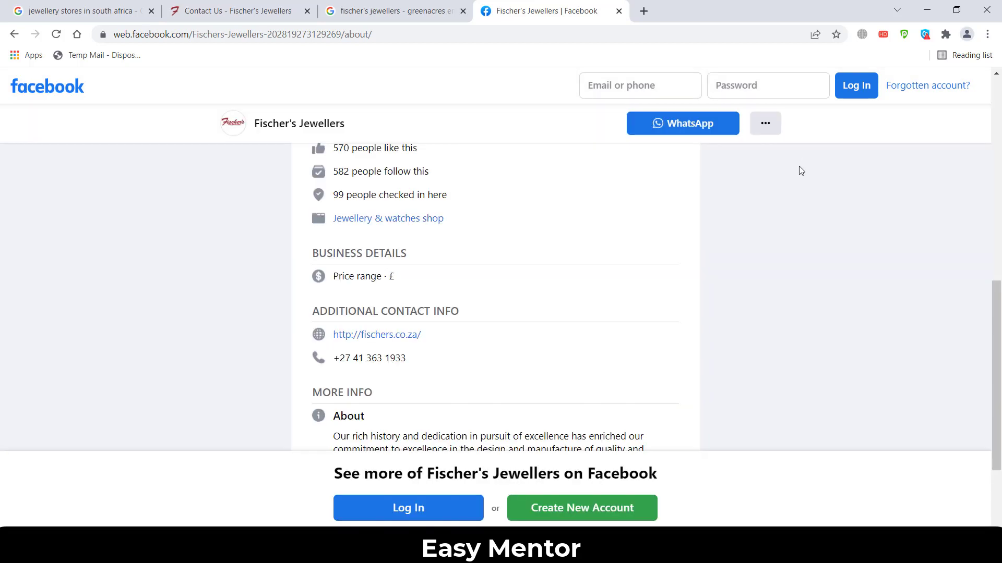
scroll(1000, 404, "down", 3)
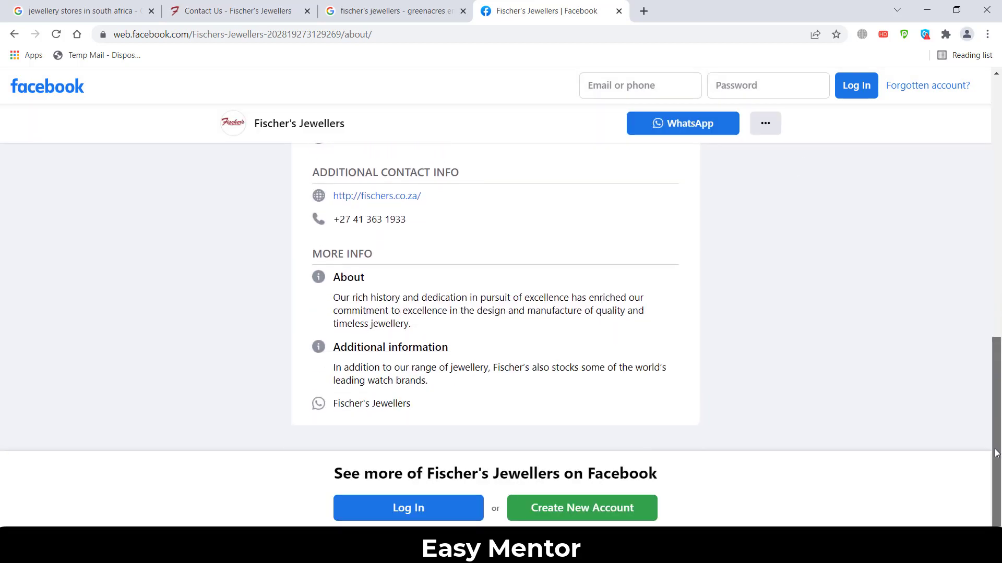
scroll(996, 454, "up", 2)
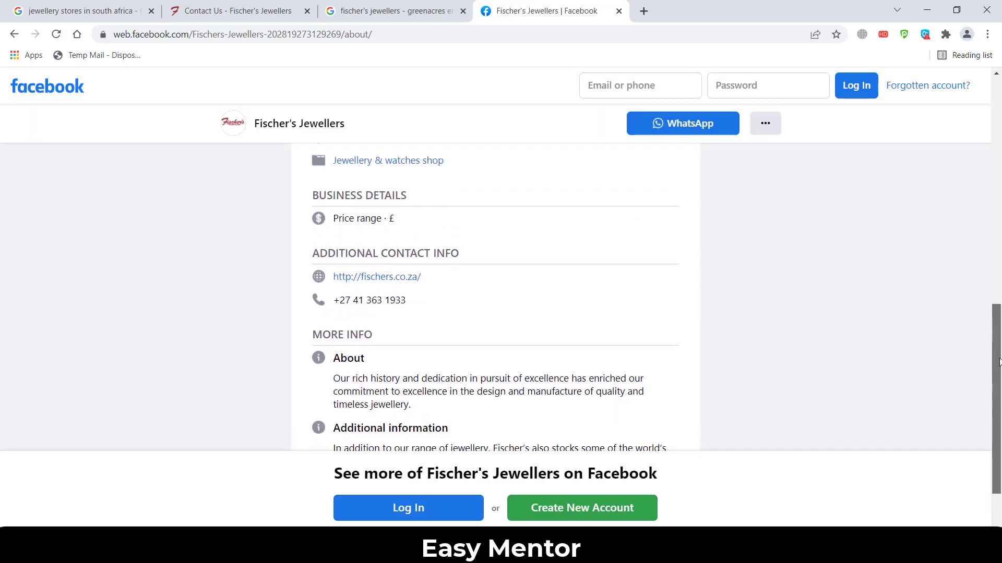
scroll(999, 362, "down", 2)
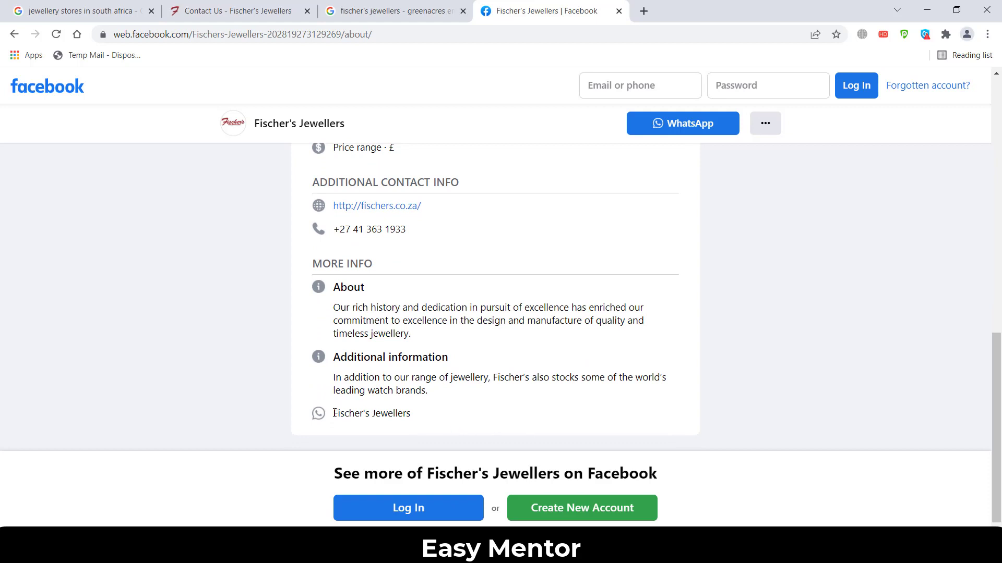
Step: Switch to Excel, enter "na" as the Fischer's Jewellers email in cell B4, and widen column A to fit the store names
key("alt+Tab")
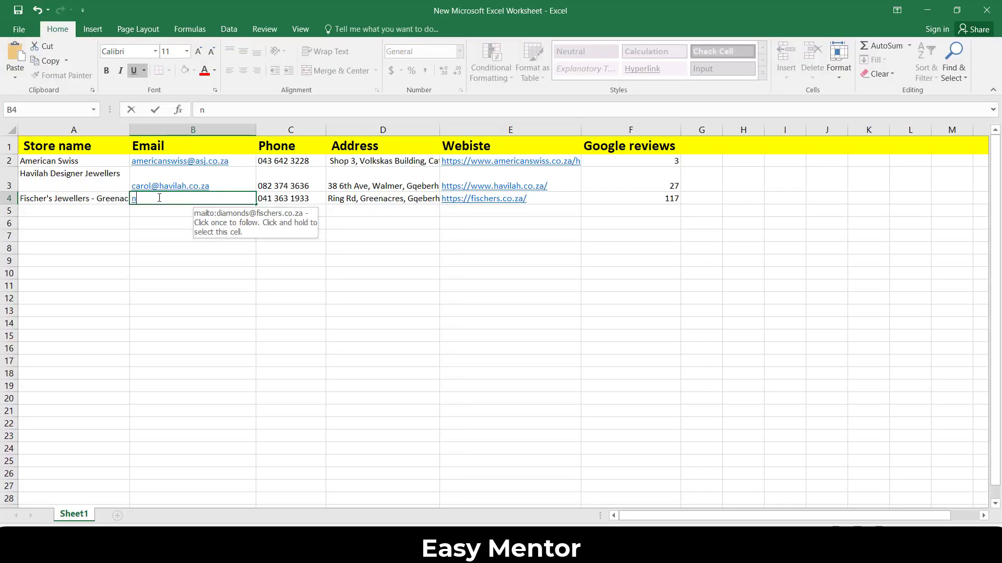
type("na")
left_click(188, 282)
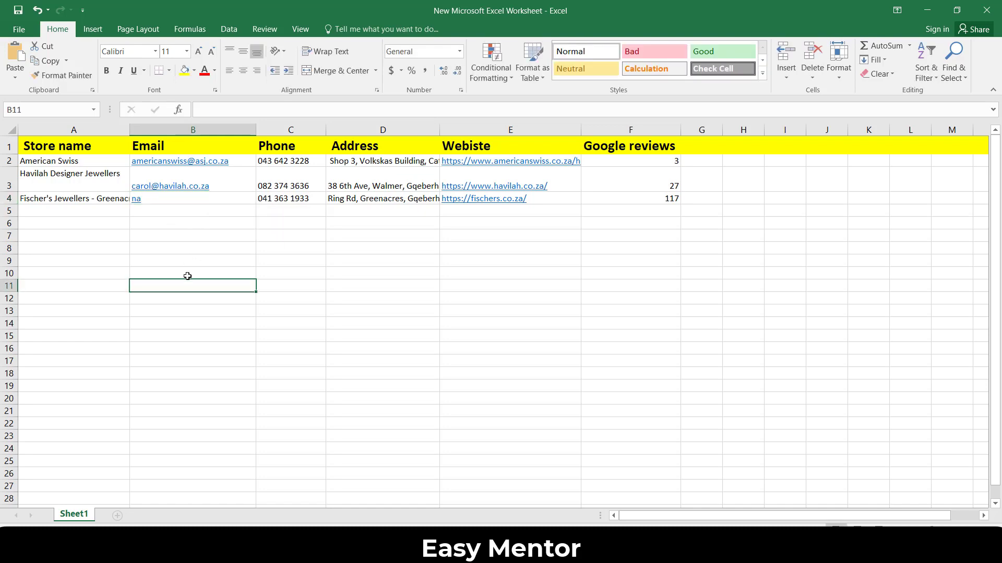
left_click_drag(130, 135, 171, 135)
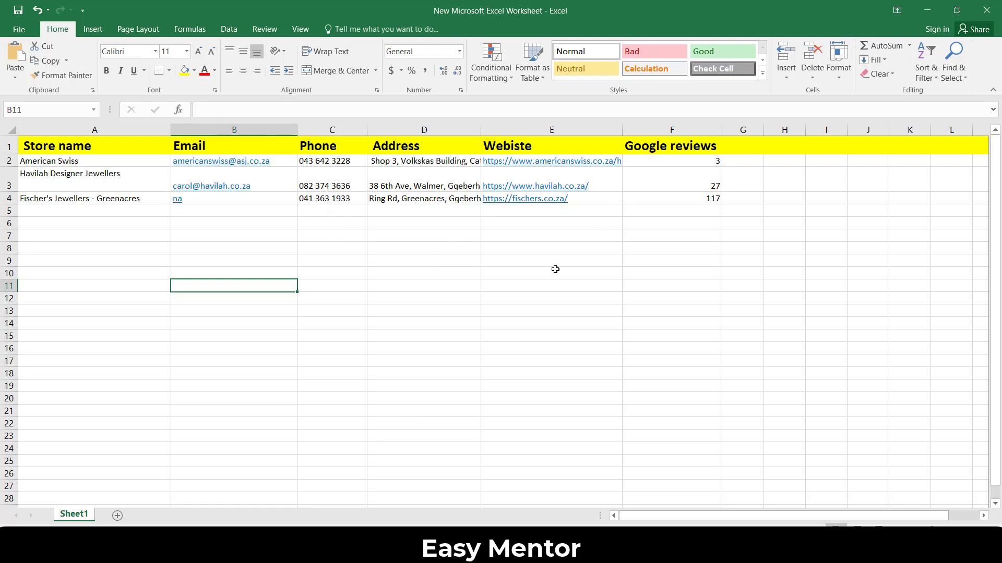
Step: Switch to Chrome and recheck the Contact Us page on Fischer's website down to the footer for an email address
key("alt+Tab")
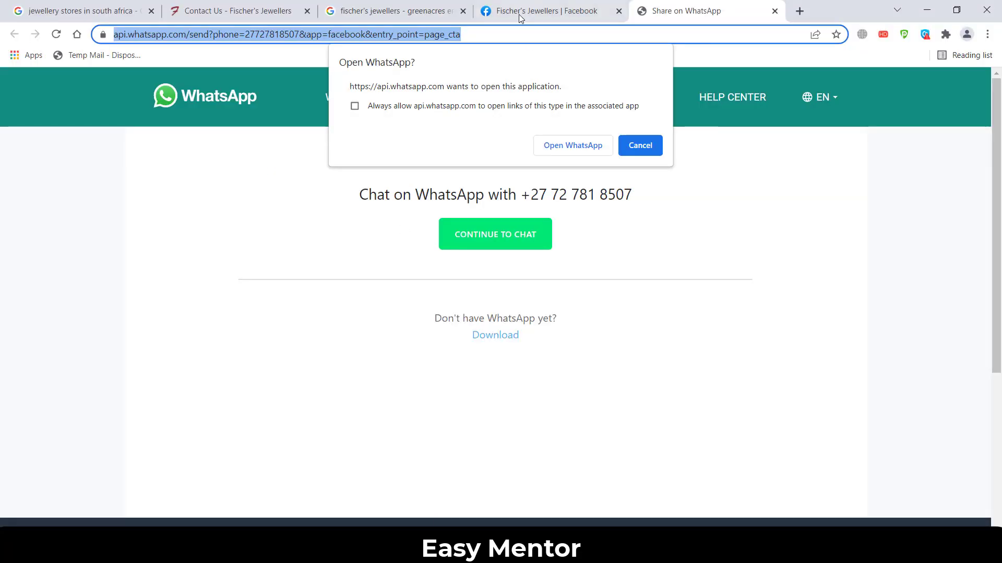
left_click(245, 11)
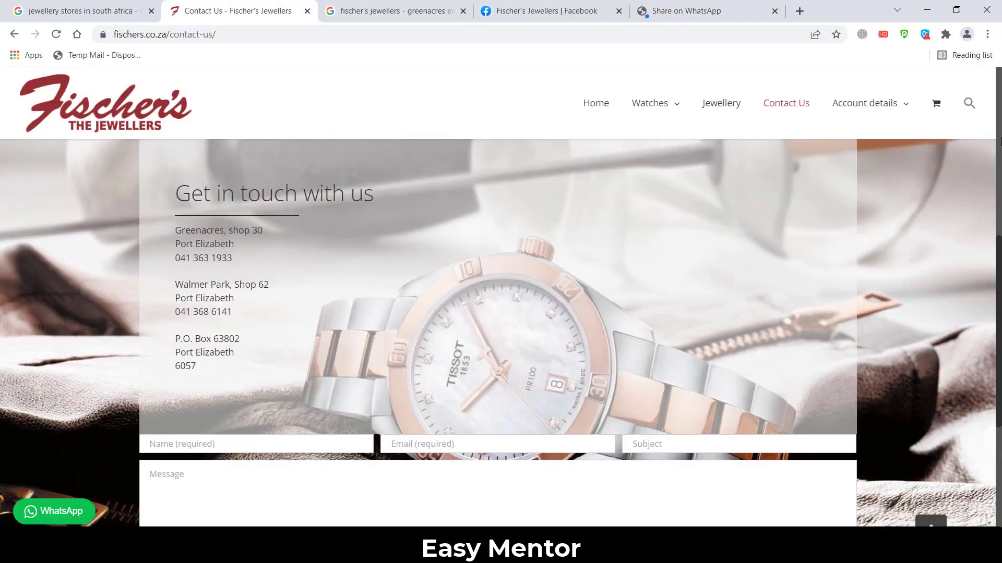
scroll(998, 208, "down", 5)
left_click_drag(998, 141, 802, 388)
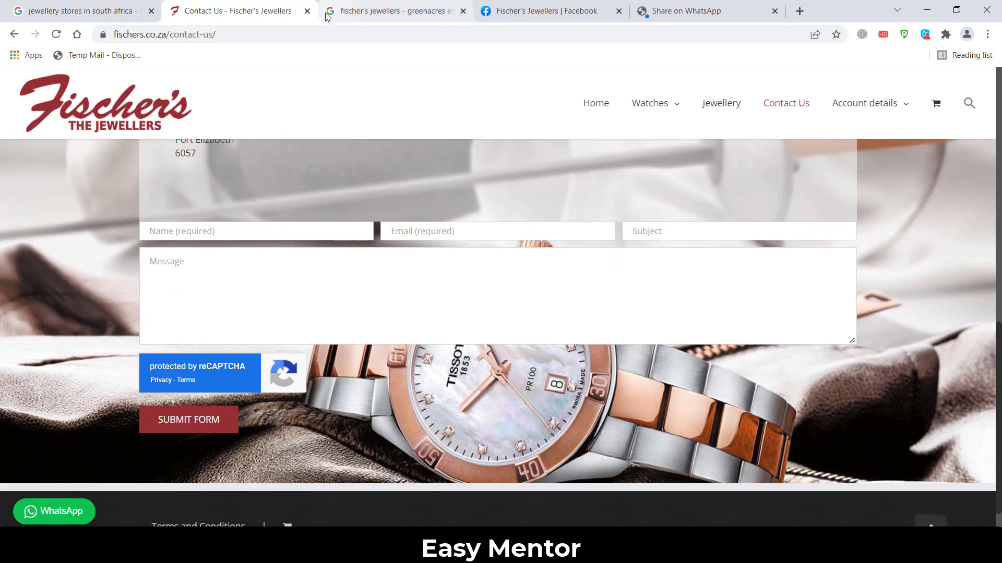
Step: Close the Fischer's website, email search, Facebook and WhatsApp tabs, then open the Charis Jewelry SA listing and look through the remaining store results
left_click(307, 13)
left_click(306, 15)
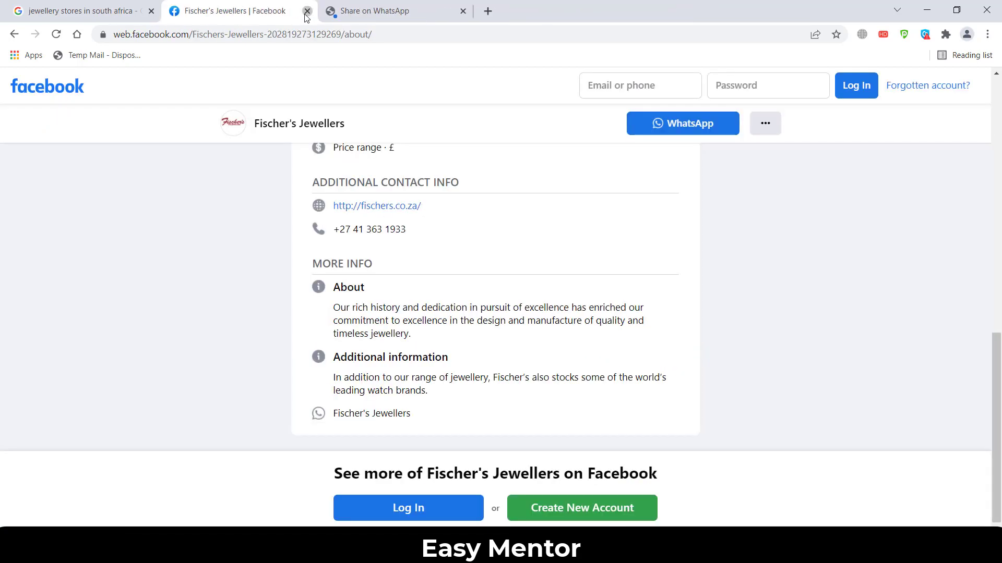
left_click(306, 14)
left_click(306, 15)
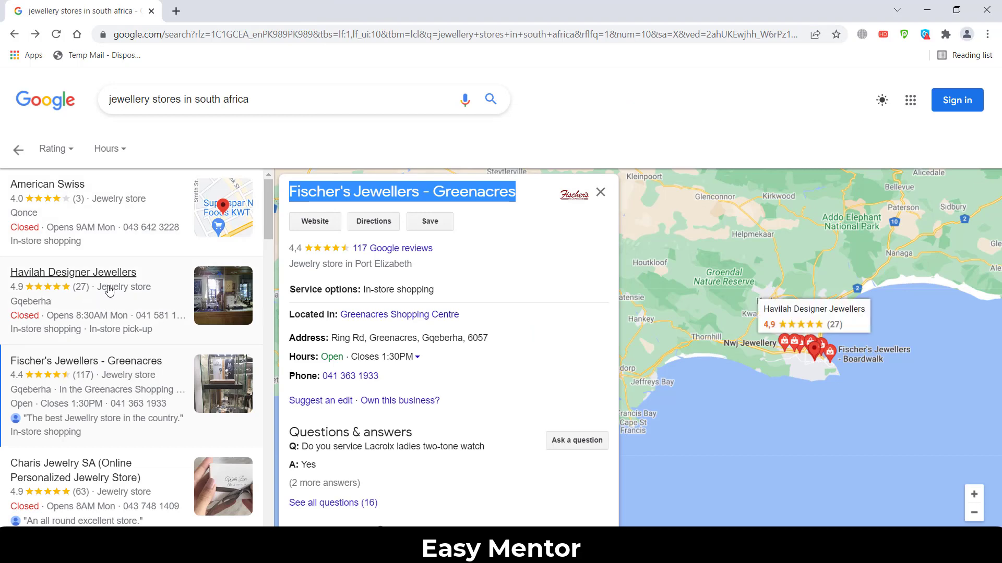
left_click(109, 471)
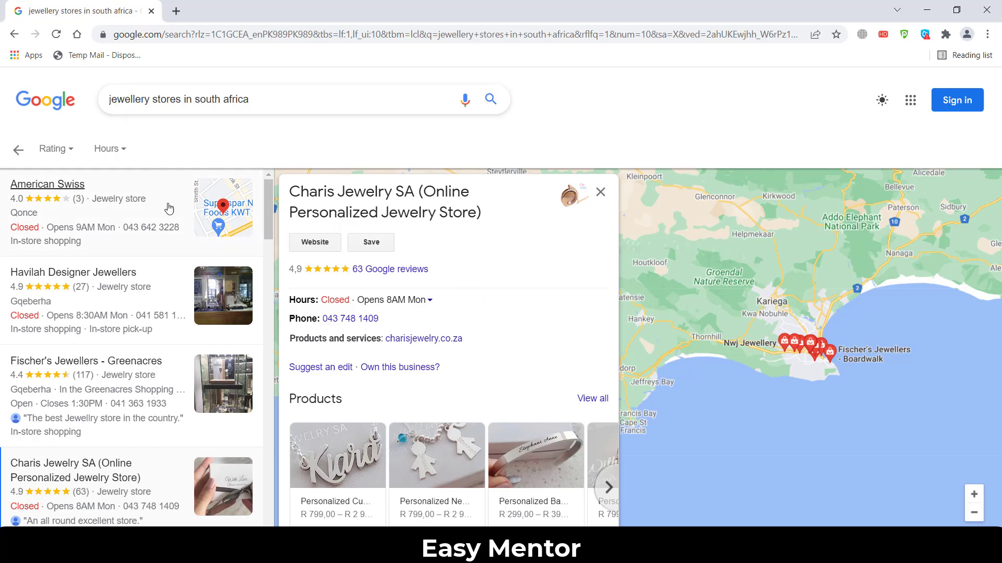
left_click_drag(266, 219, 267, 518)
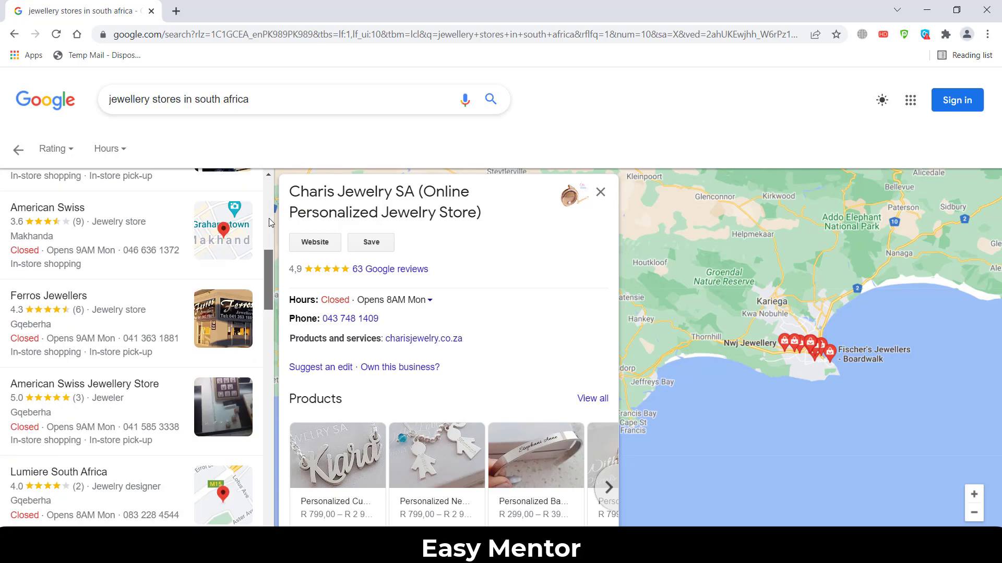
Step: Switch to the Word brief and copy the phrase "manufacturers in South Africa"
key("alt+Tab")
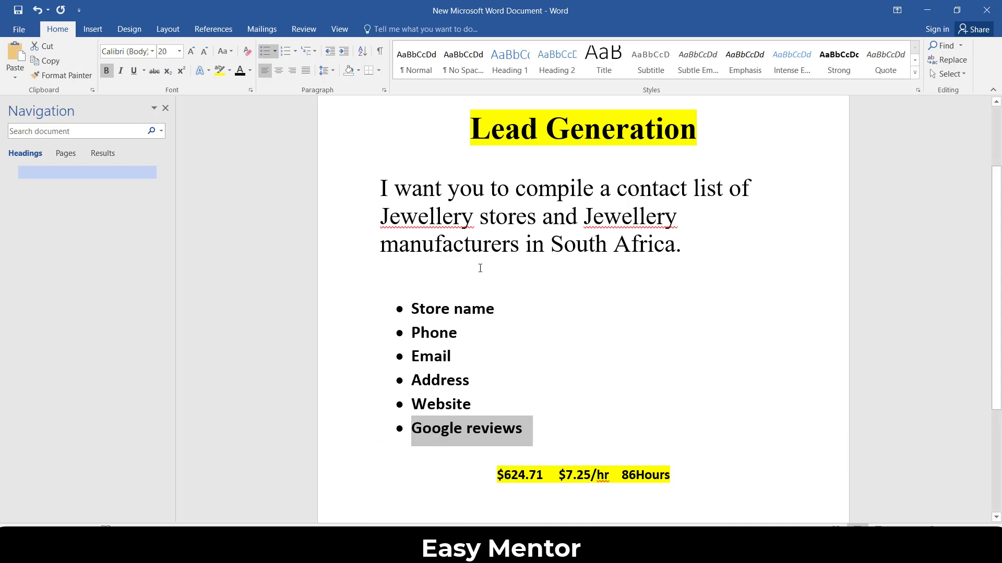
left_click_drag(380, 244, 660, 245)
right_click(660, 245)
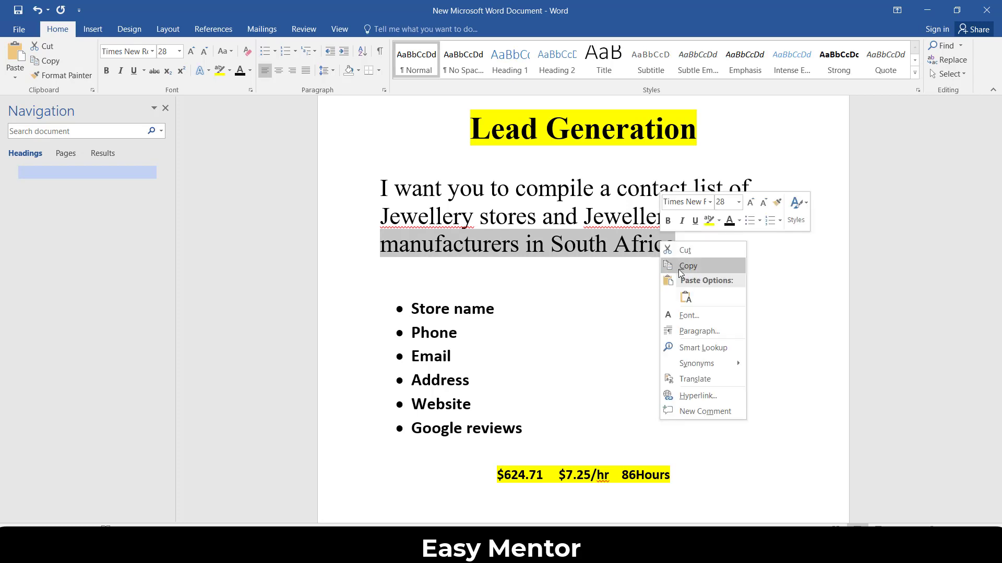
left_click(675, 265)
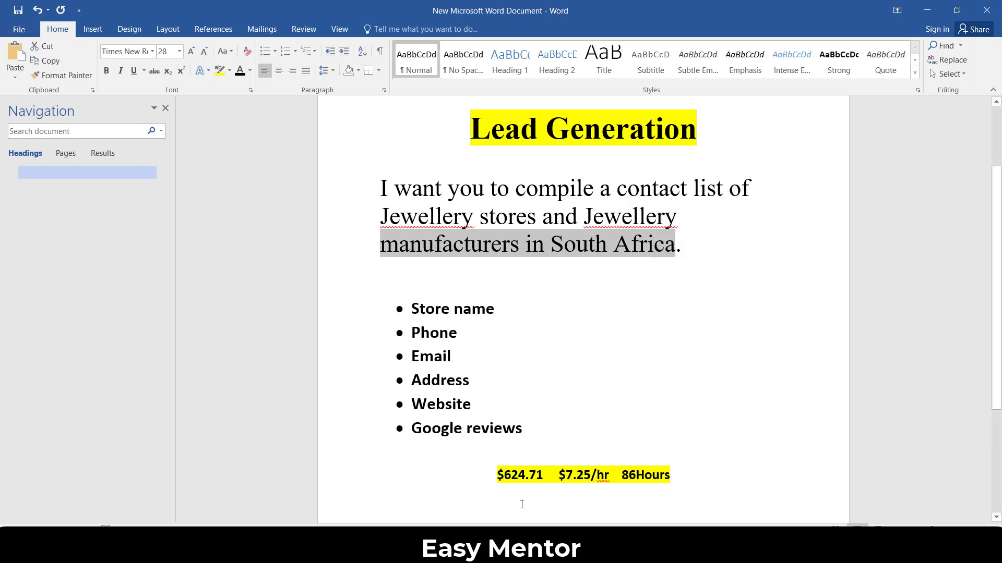
Step: Switch to Chrome, replace the Google query with the copied phrase, and search for "manufacturers in south africa"
key("alt+Tab")
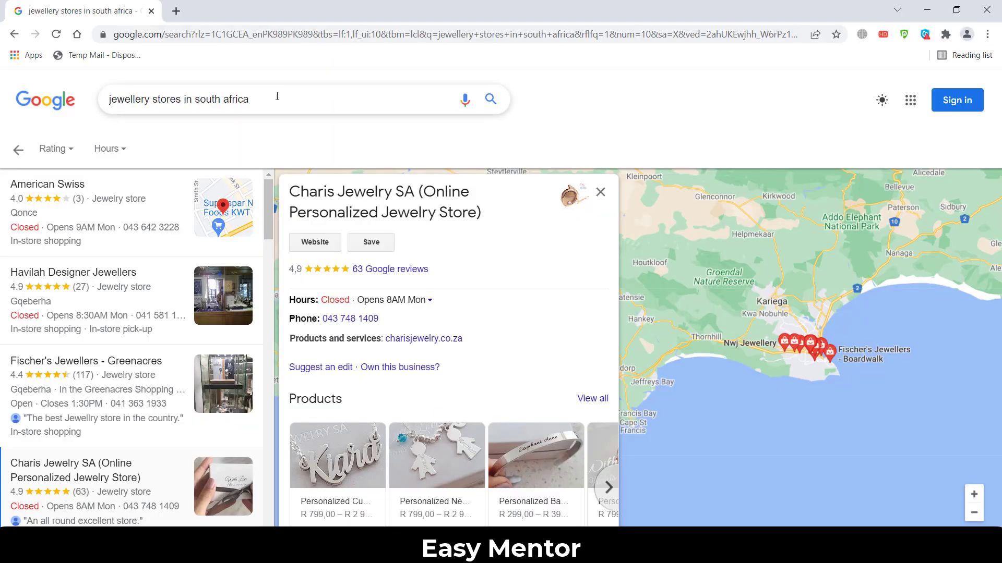
key("ctrl+shift+Left")
key("ctrl+shift+Left")
key("ctrl+shift+Left")
key("ctrl+shift+Left")
key("ctrl+shift+Left")
right_click(264, 106)
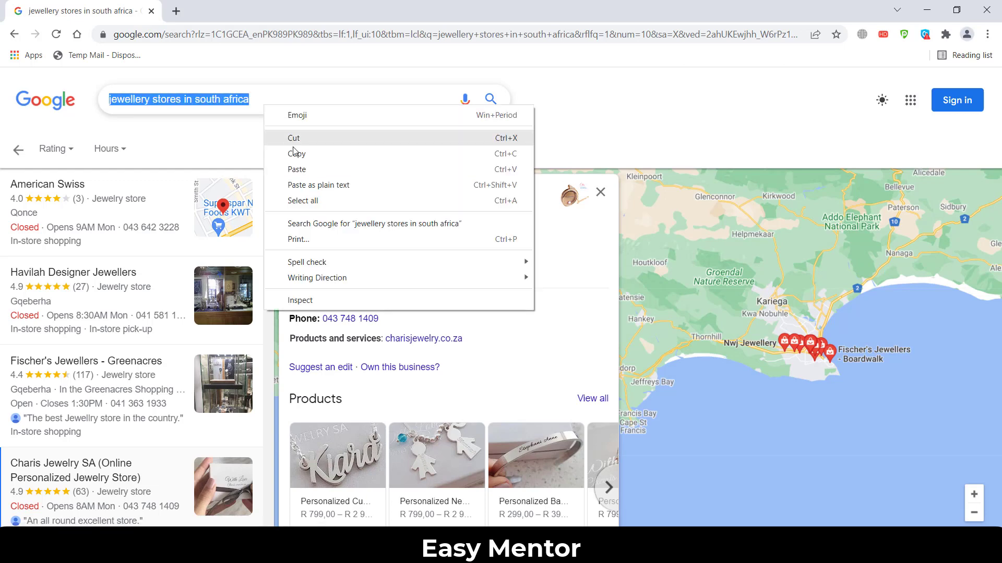
left_click(297, 169)
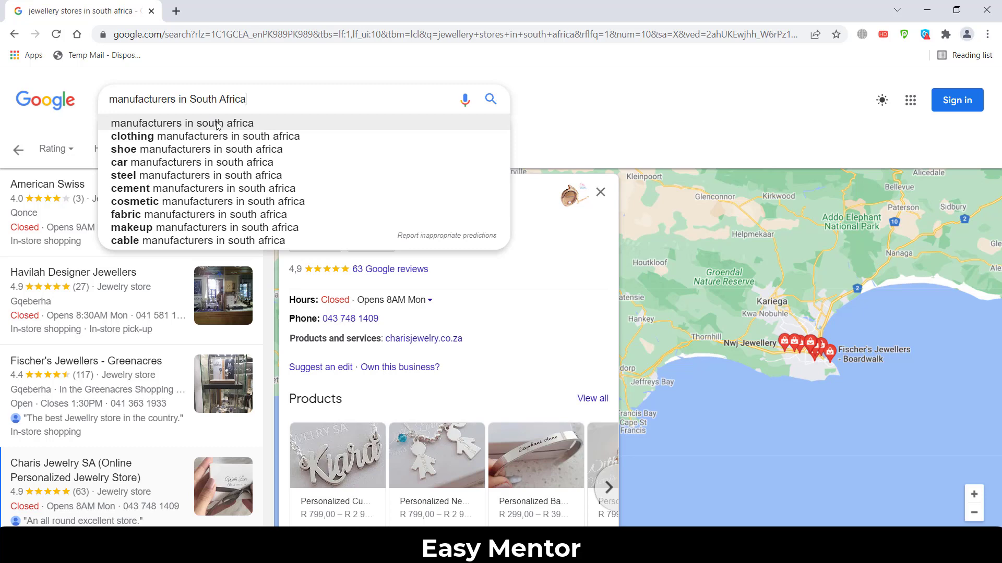
left_click(218, 124)
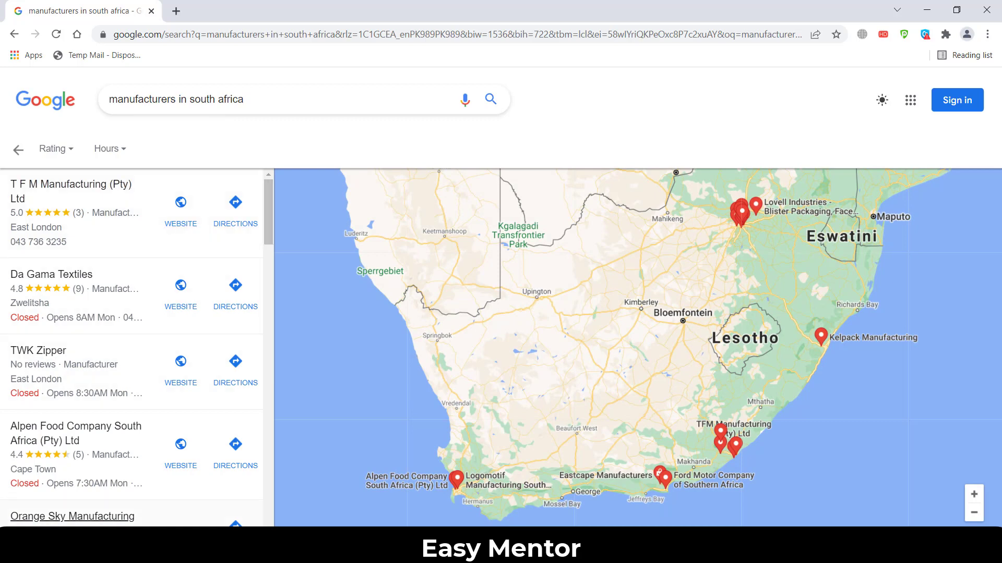
Step: Examine the T F M Manufacturing (Pty) Ltd listing in the manufacturer results and close its details
left_click_drag(270, 224, 293, 167)
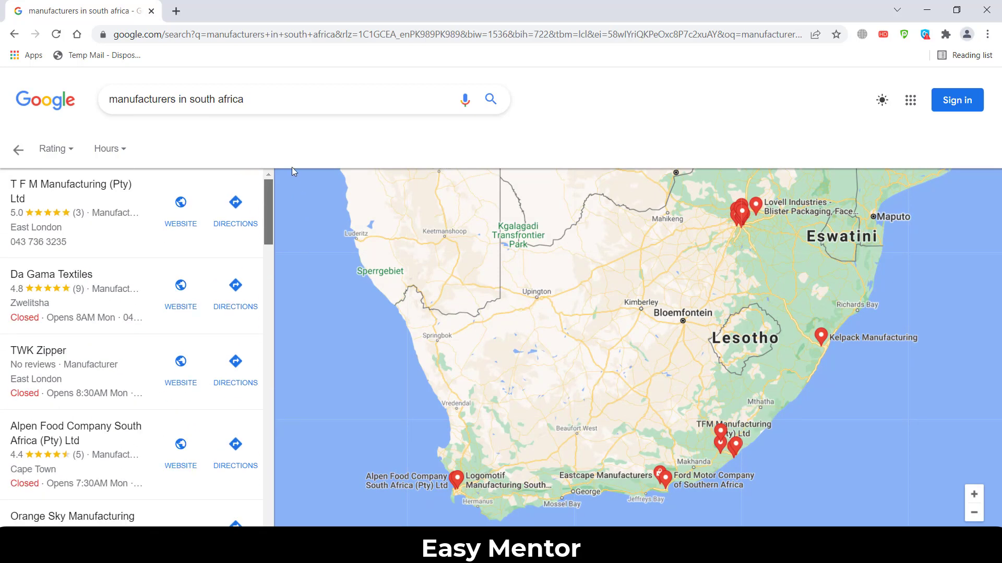
left_click(91, 185)
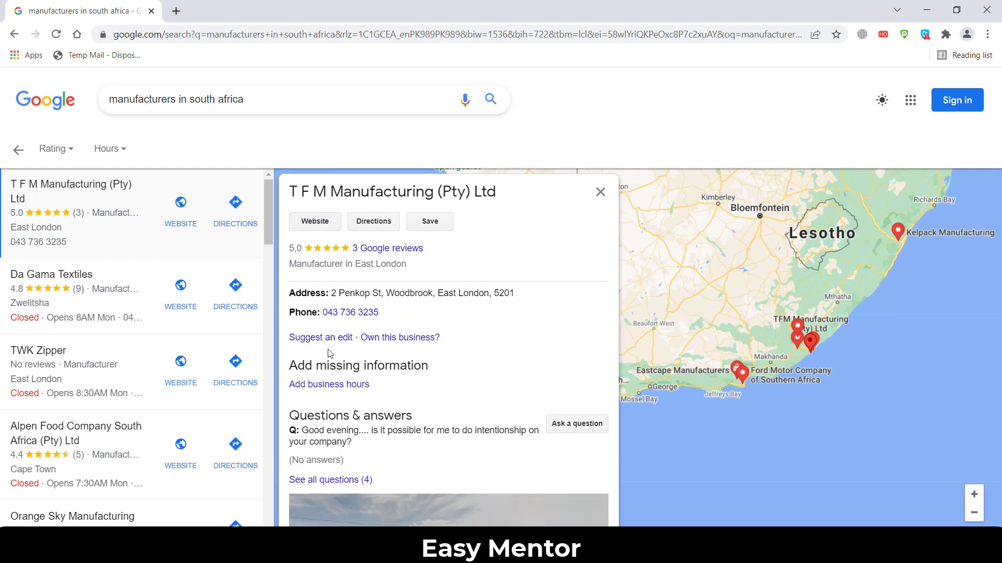
left_click(600, 193)
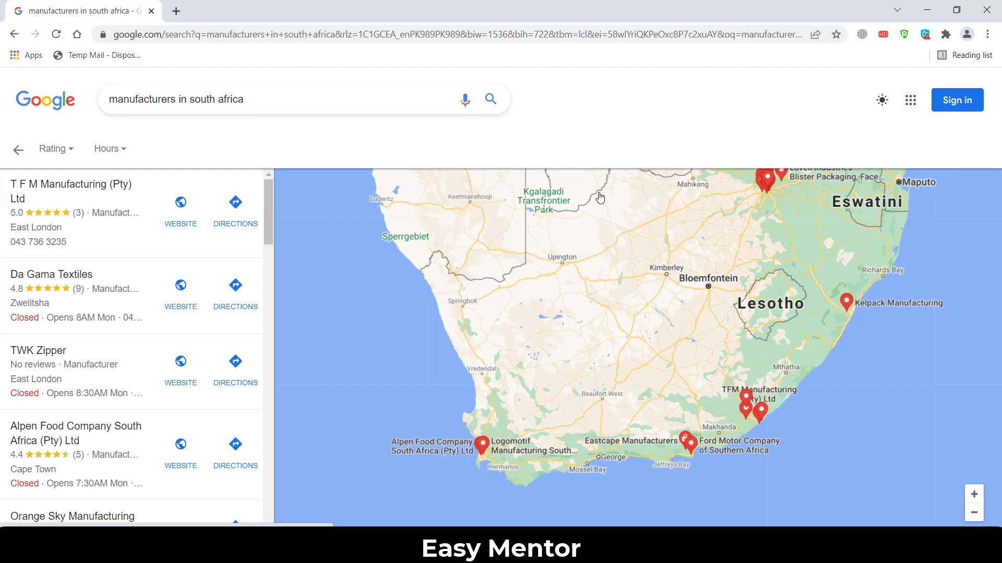
mouse_move(265, 227)
left_mouse_down()
mouse_move(268, 325)
mouse_move(263, 217)
left_mouse_up()
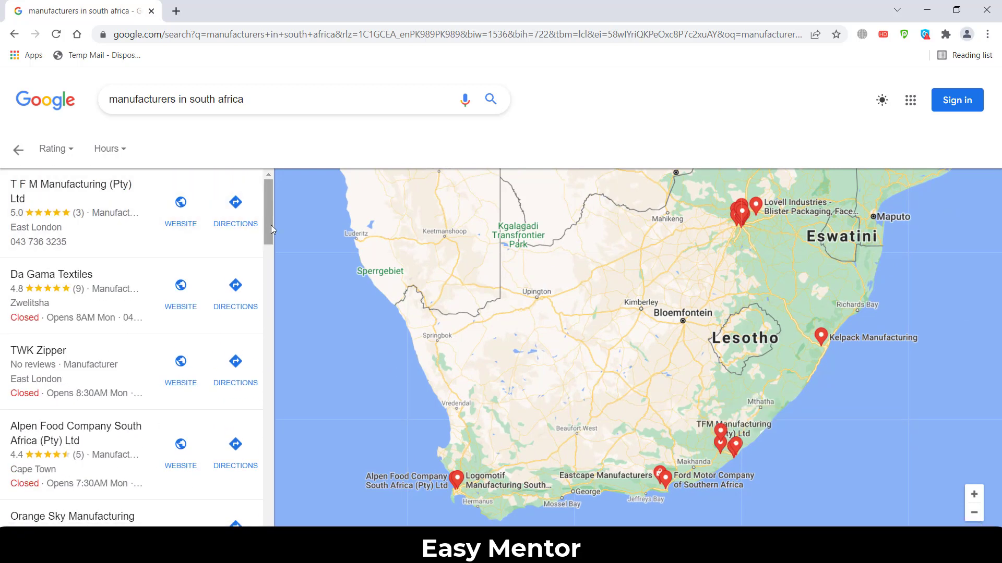
Step: Switch to Word to reread the Lead Generation brief, and return to Chrome to look over the manufacturer results
key("alt+Tab")
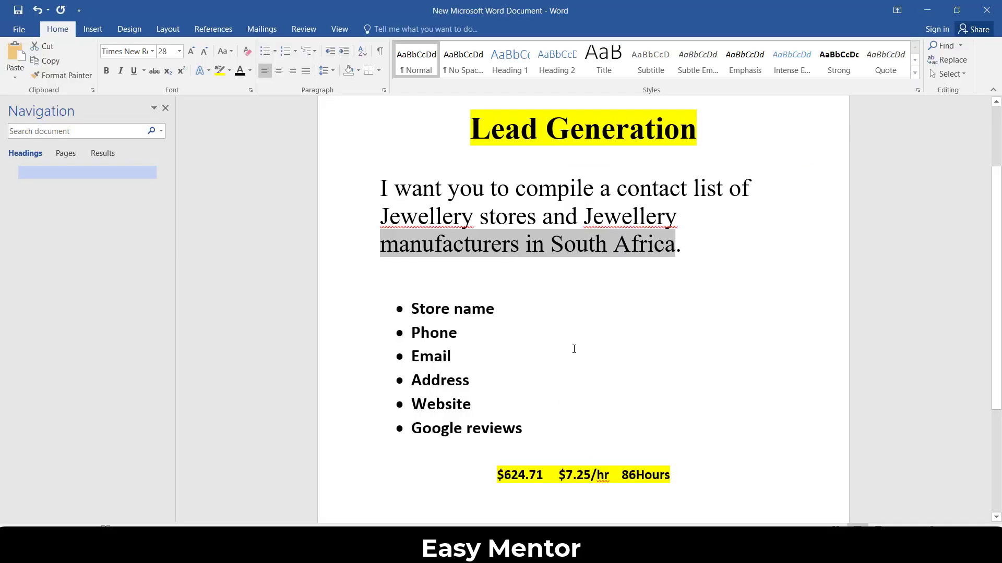
left_click(596, 357)
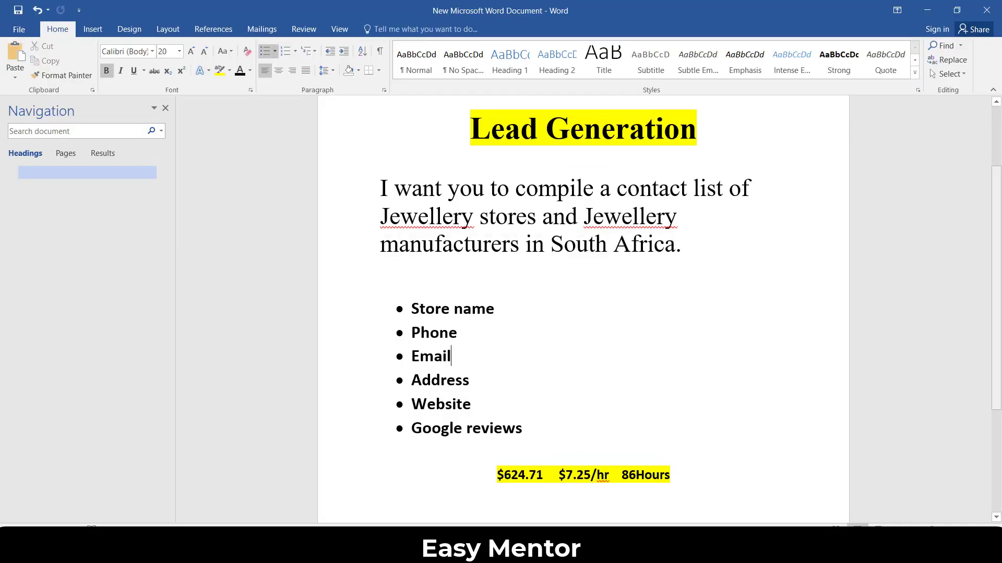
scroll(996, 255, "up", 2)
scroll(997, 256, "down", 1)
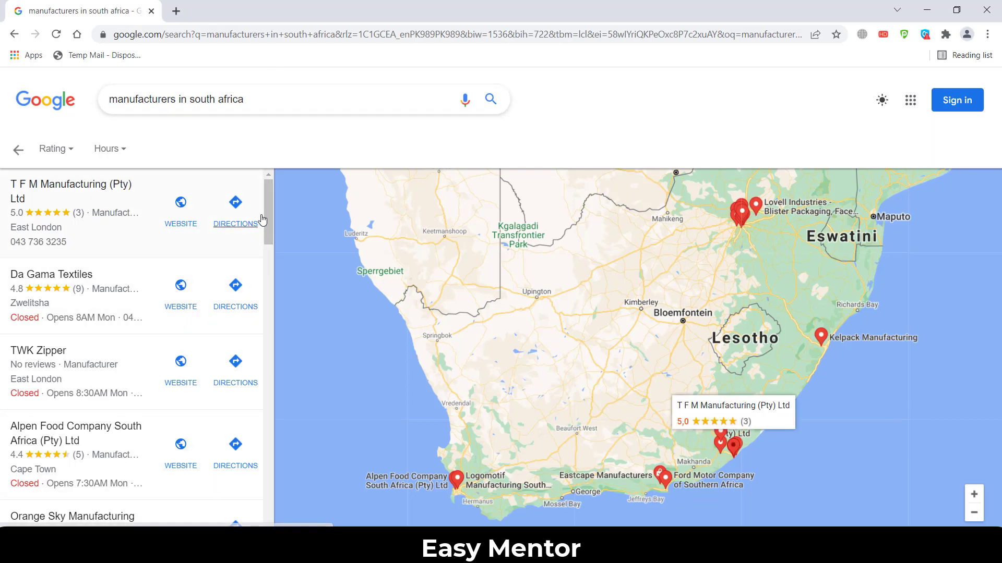
left_click_drag(269, 215, 268, 159)
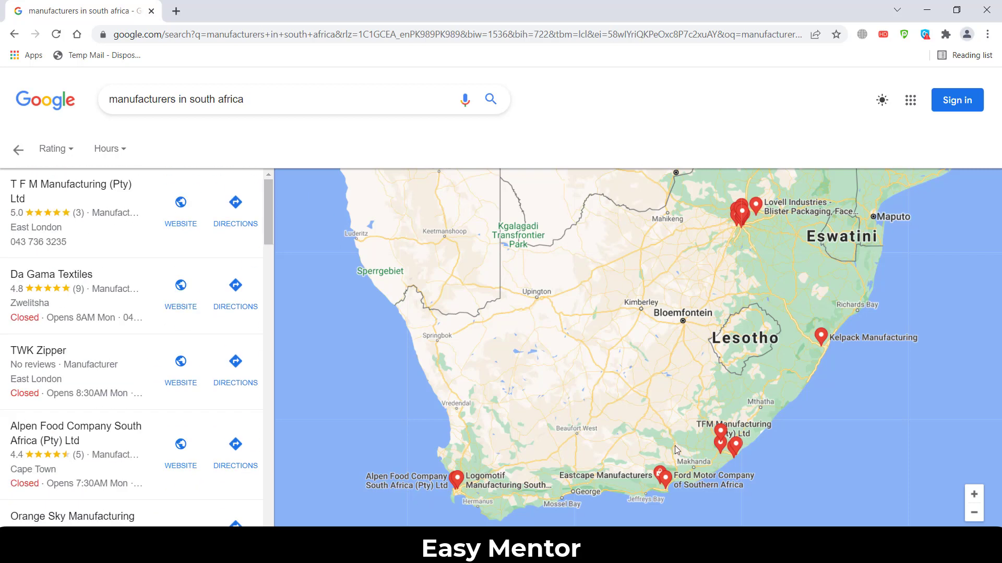
Step: Switch to Excel, add a second worksheet to the workbook, and return to Sheet1
key("alt+Tab")
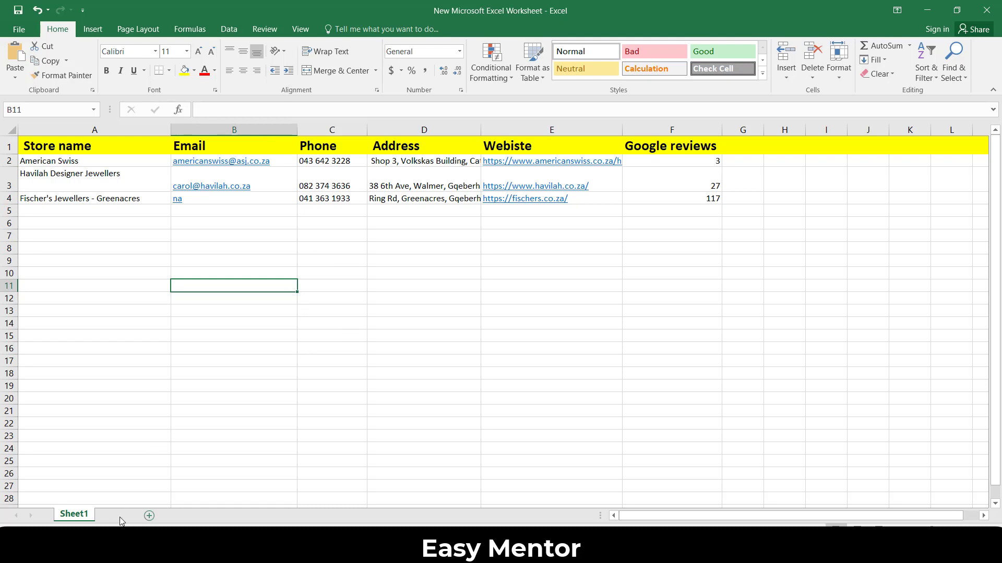
left_click(118, 516)
double_click(113, 514)
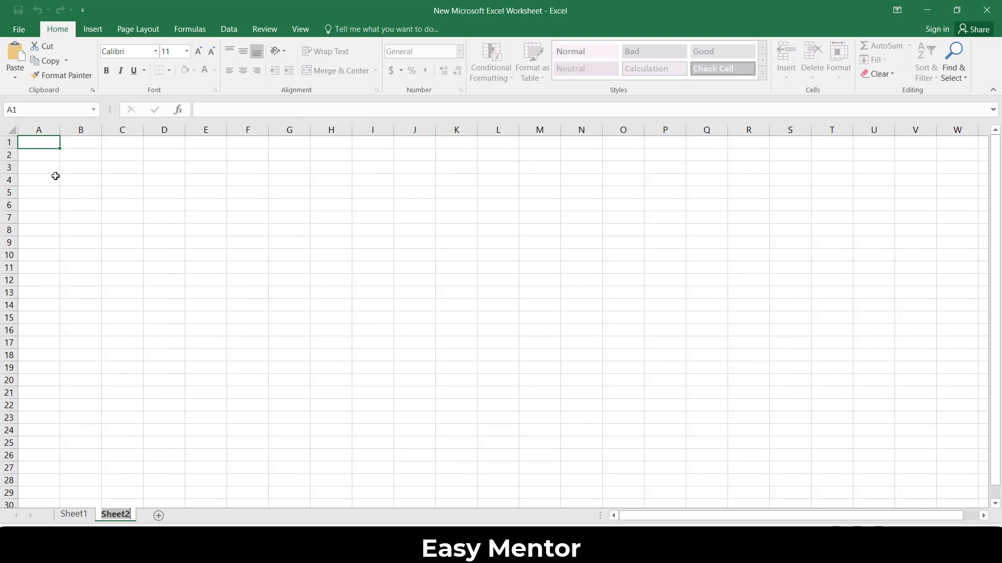
left_click(374, 343)
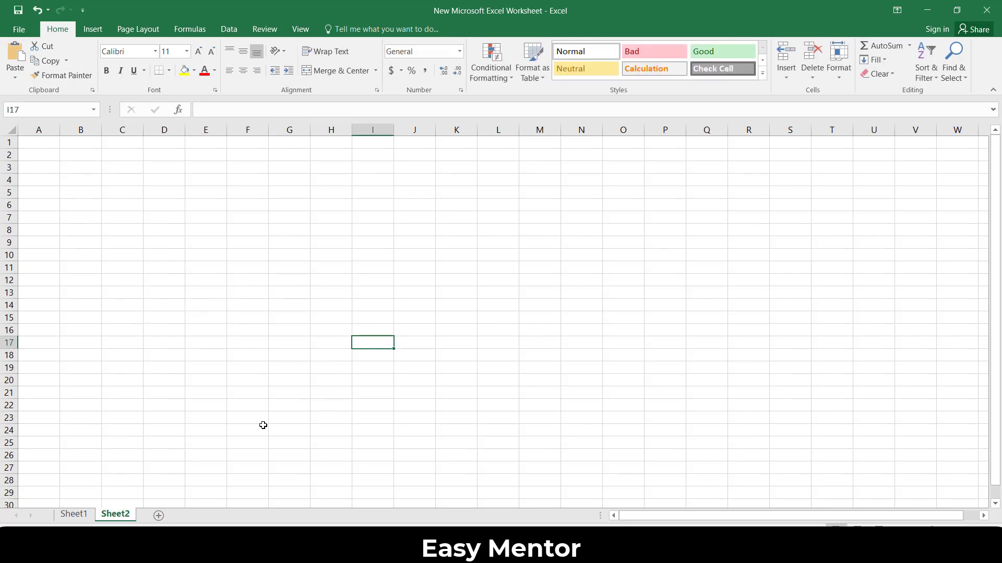
left_click(73, 515)
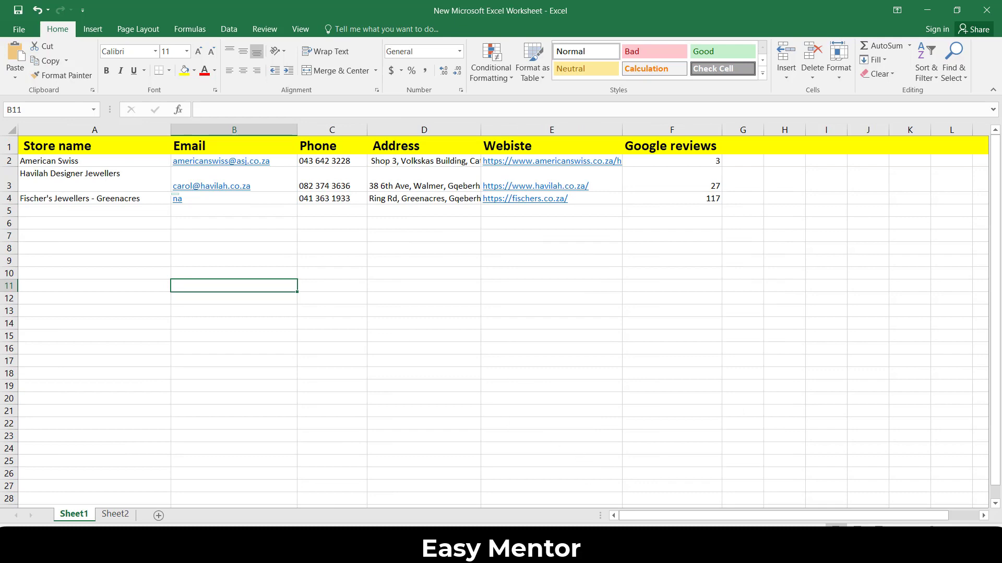
Step: Recheck the brief in Word, look through the manufacturer listings in Chrome, and leave the places list for the main Google results
left_click(449, 545)
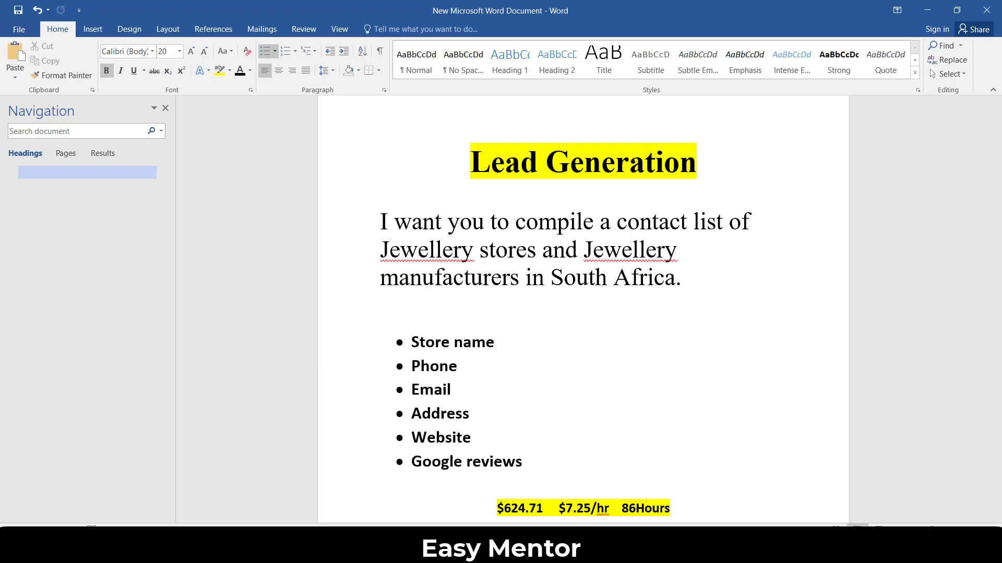
key("alt+Tab")
scroll(267, 237, "down", 5)
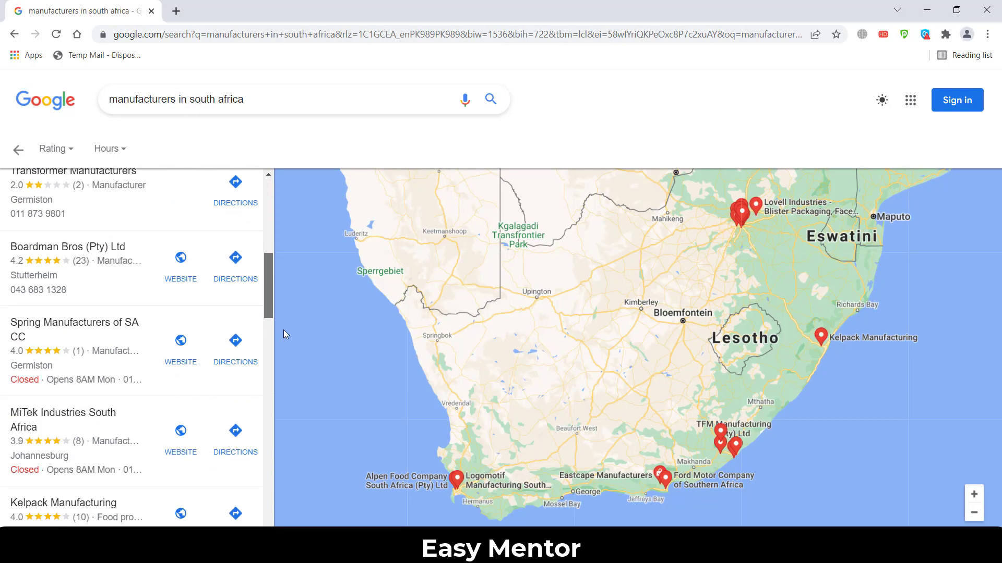
left_click_drag(268, 311, 114, 115)
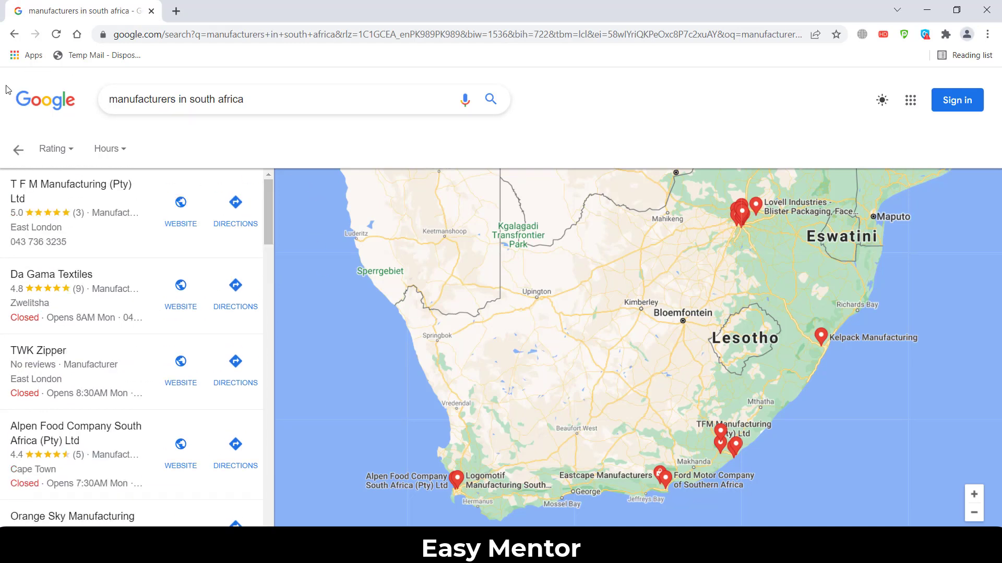
left_click(20, 152)
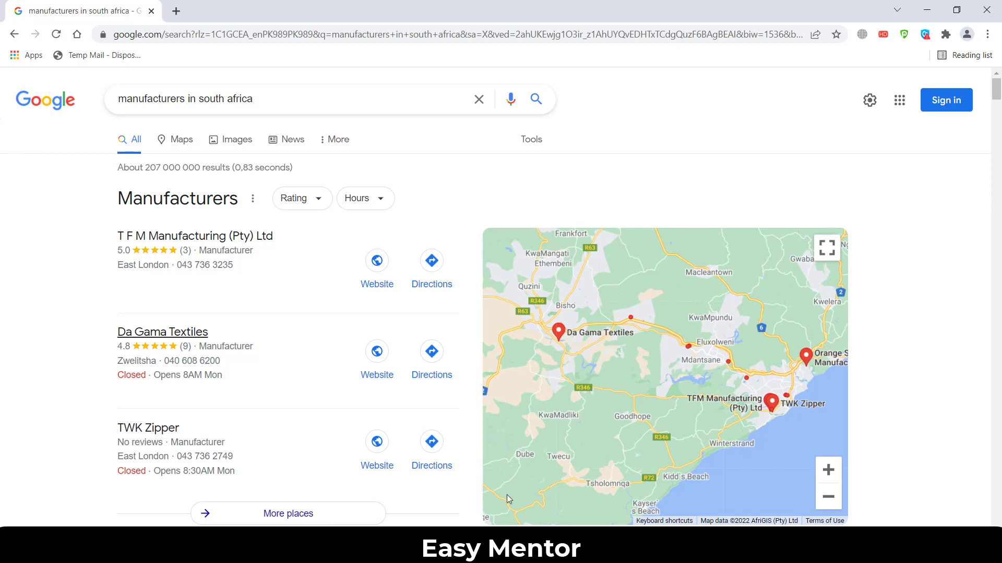
Step: Switch to Excel to review the Fischer's Jewellers email entry in B4, and go back to the manufacturer places list in Chrome
key("alt+Tab")
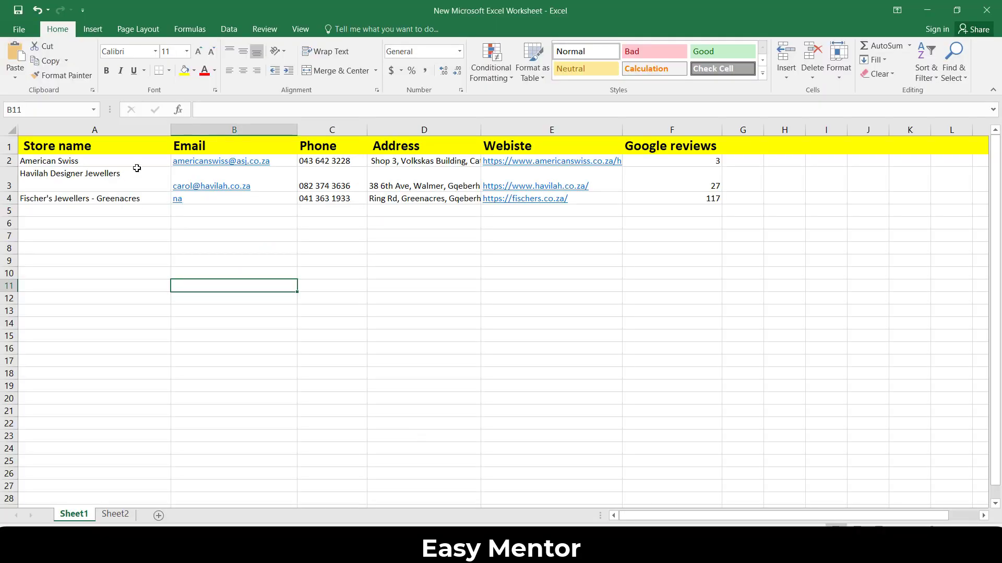
left_click(221, 226)
left_click(201, 197)
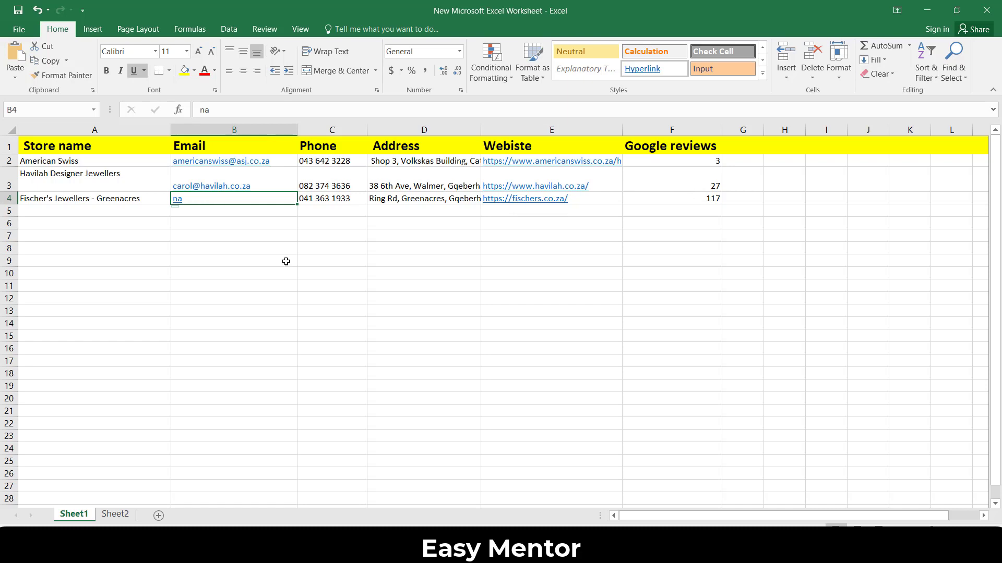
left_click(448, 475)
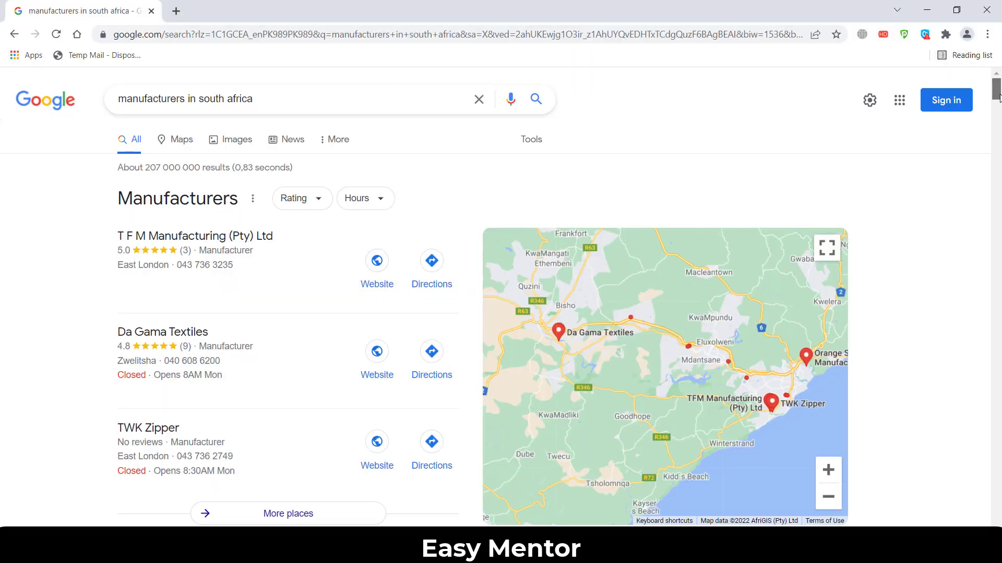
left_click(19, 34)
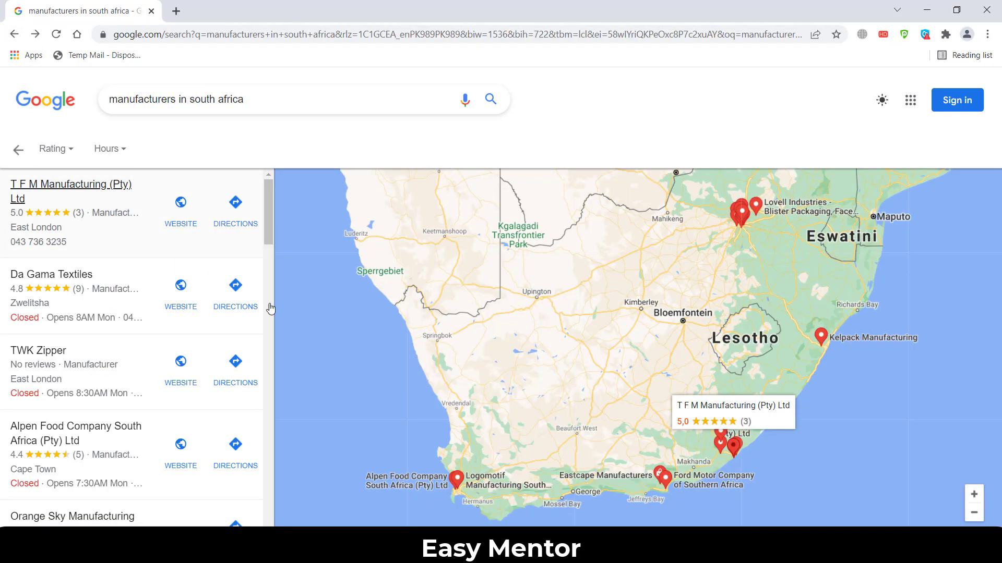
Step: Switch to the Easy Mentor YouTube channel window and look through its uploaded videos
key("alt+Tab")
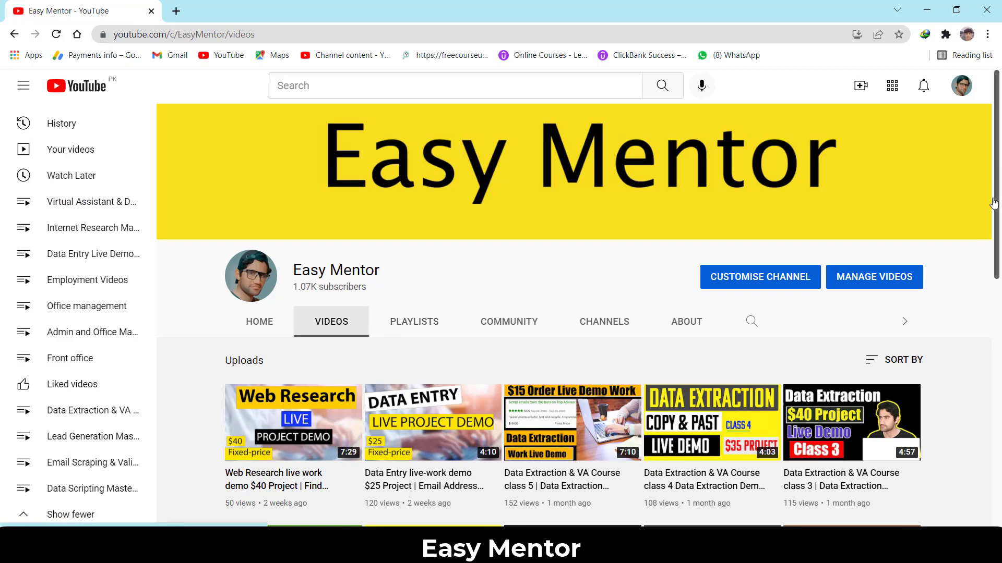
scroll(574, 365, "down", 8)
scroll(574, 366, "up", 8)
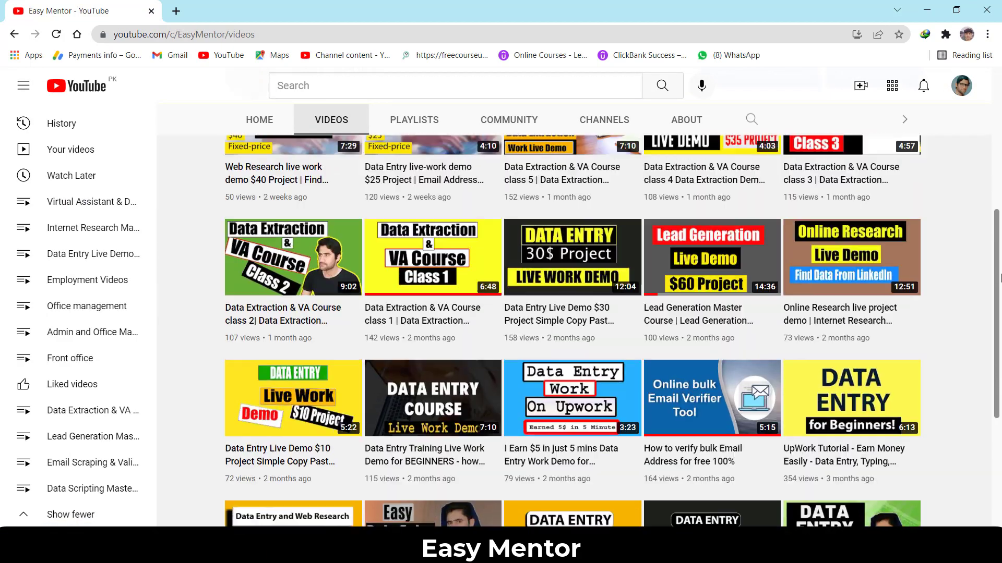